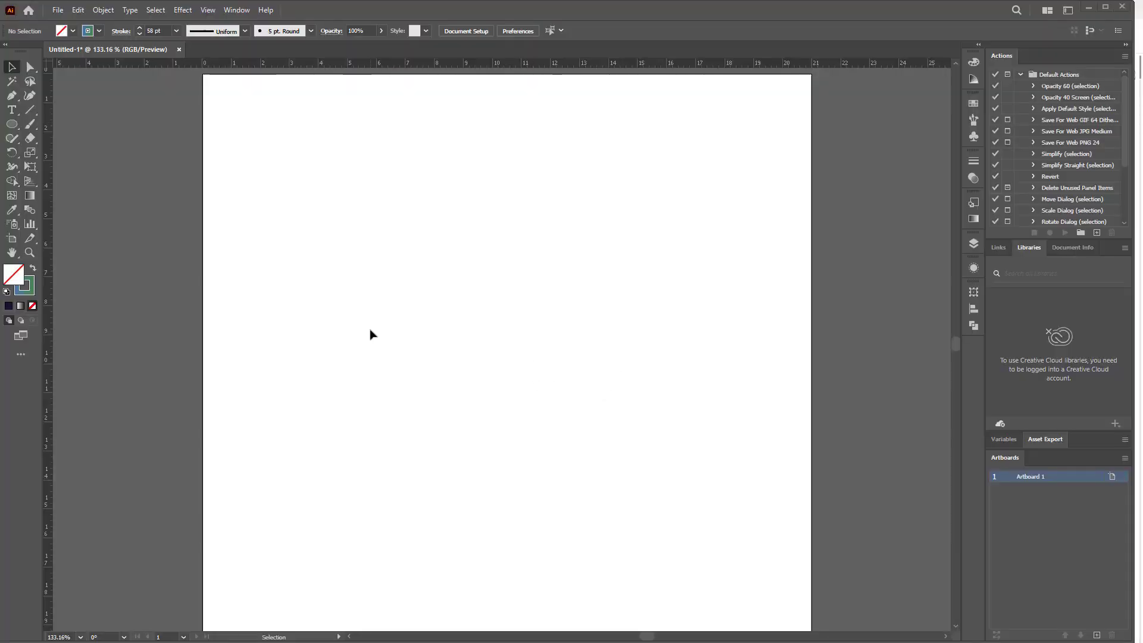
# Create a 21 × 21 cm square with the Rectangle Tool
pyautogui.moveTo(13, 129); pyautogui.dragTo(51, 122)
pyautogui.click(548, 317)
pyautogui.write('21')
pyautogui.press('Tab')
pyautogui.write('21')
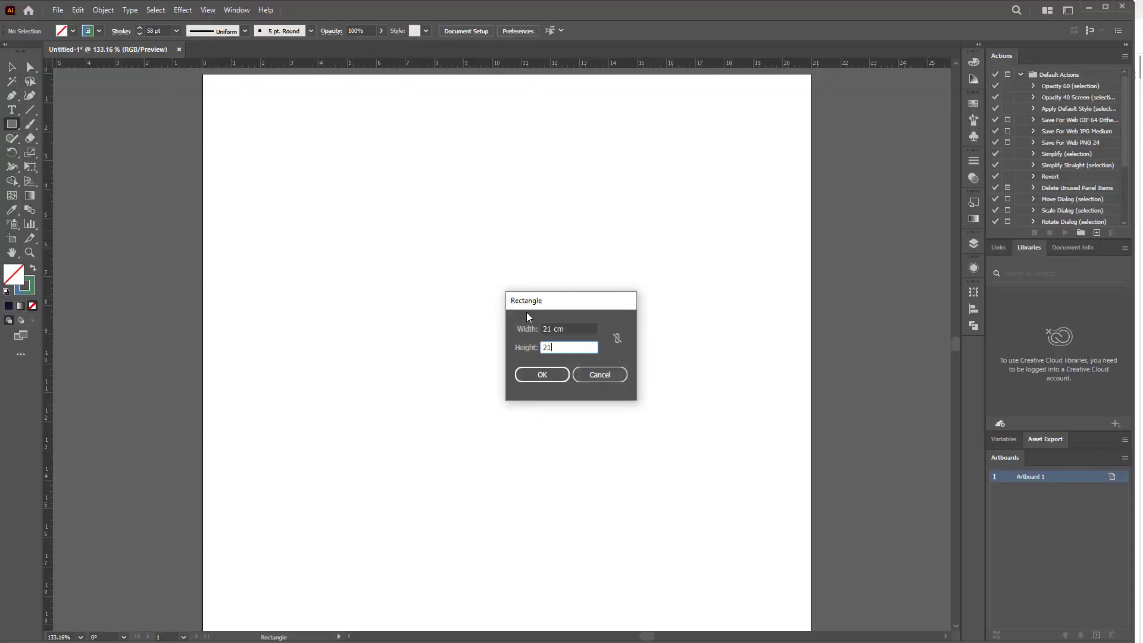
pyautogui.press('Return')
# Swap the square to a gradient fill and align it flush with the artboard's top and sides
pyautogui.press('v')
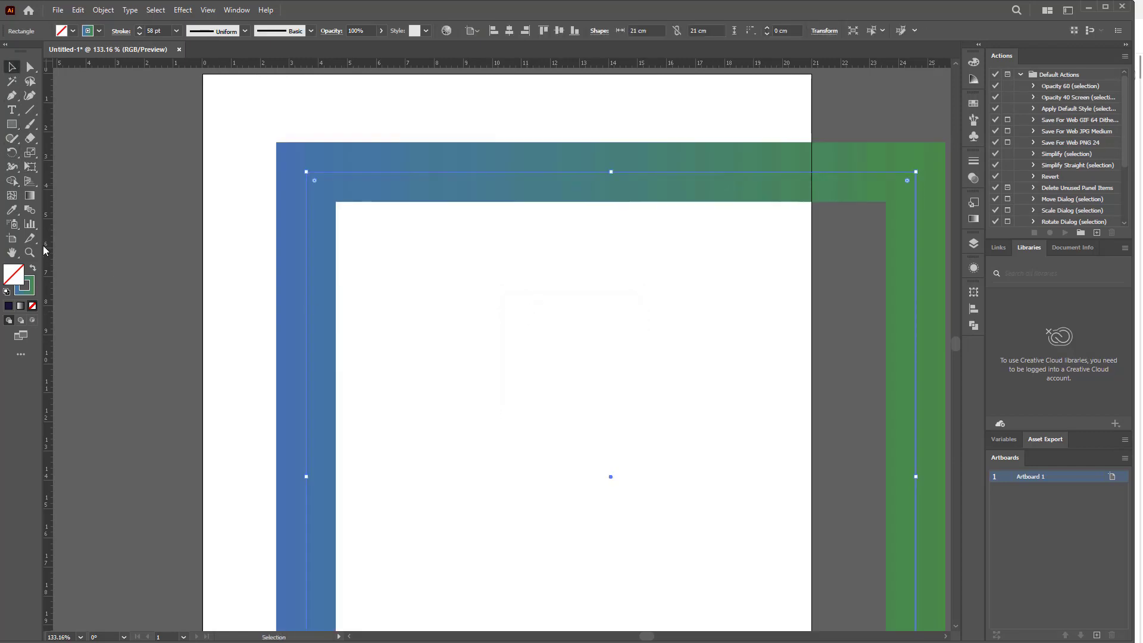
pyautogui.click(33, 269)
pyautogui.moveTo(477, 268); pyautogui.dragTo(401, 203)
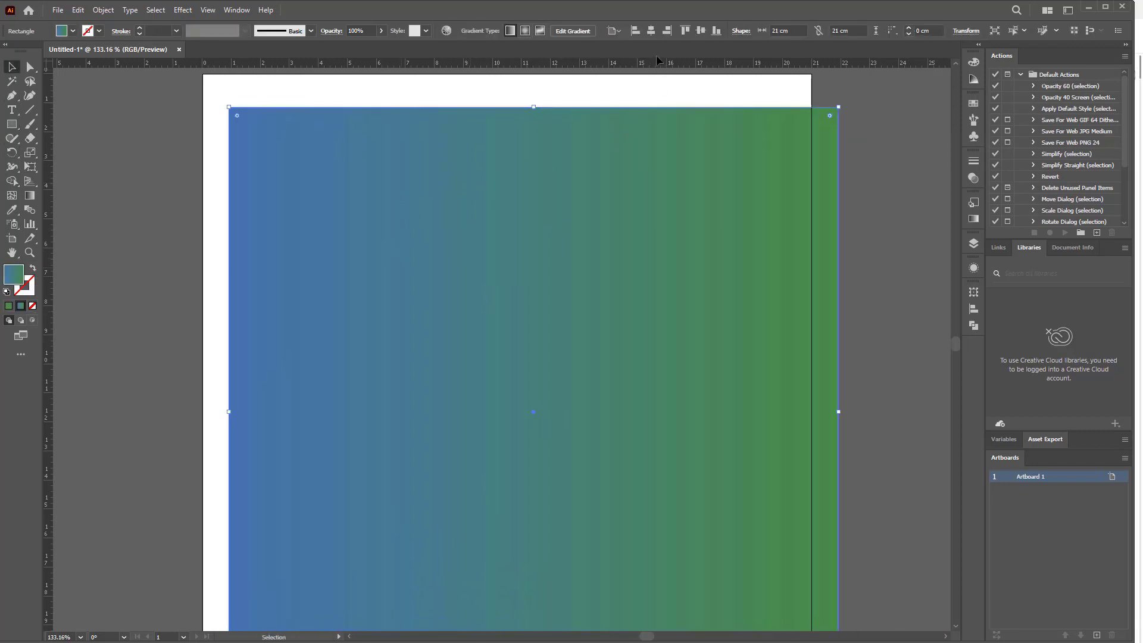
pyautogui.click(651, 30)
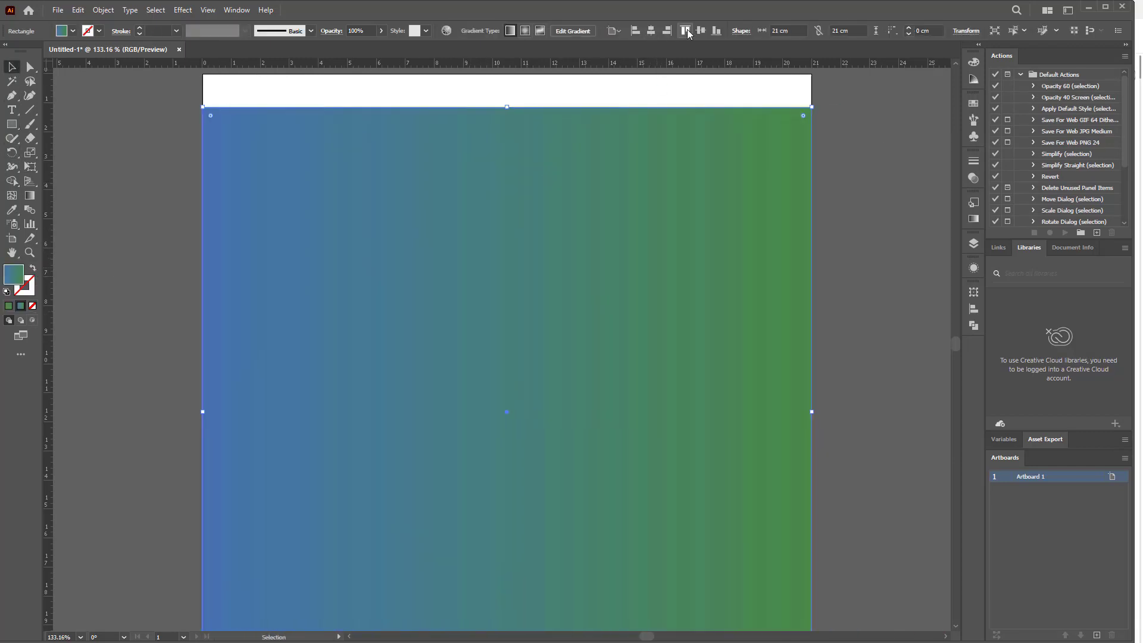
pyautogui.click(29, 195)
# Redraw the gradient diagonally from bottom-left to top-right and make its end stop dark blue
pyautogui.moveTo(241, 560); pyautogui.dragTo(773, 194)
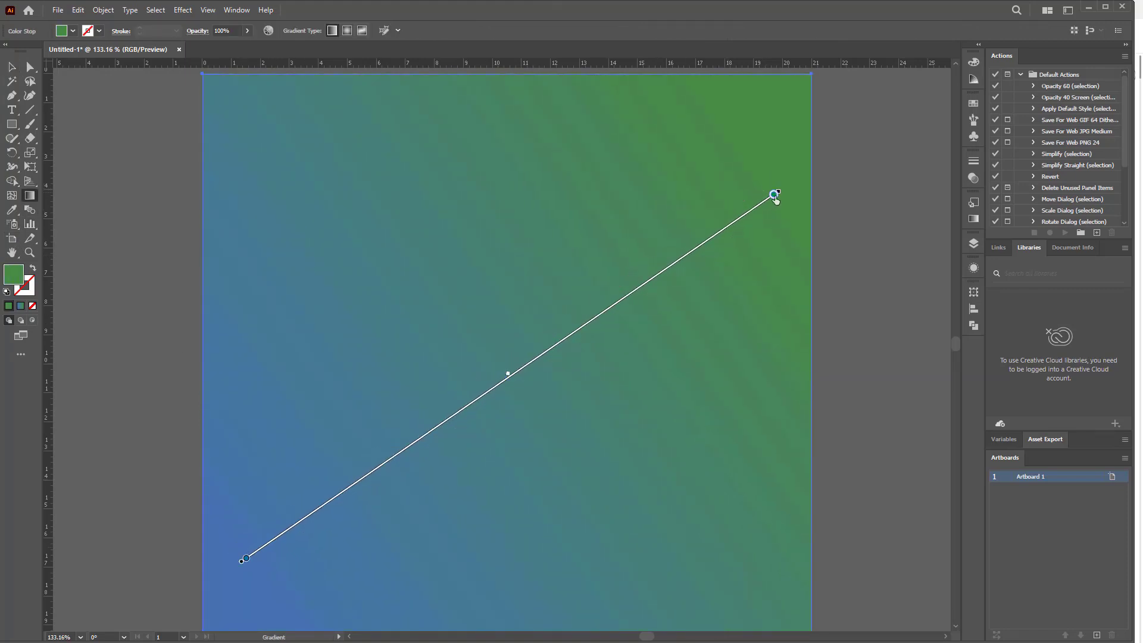
pyautogui.doubleClick(774, 195)
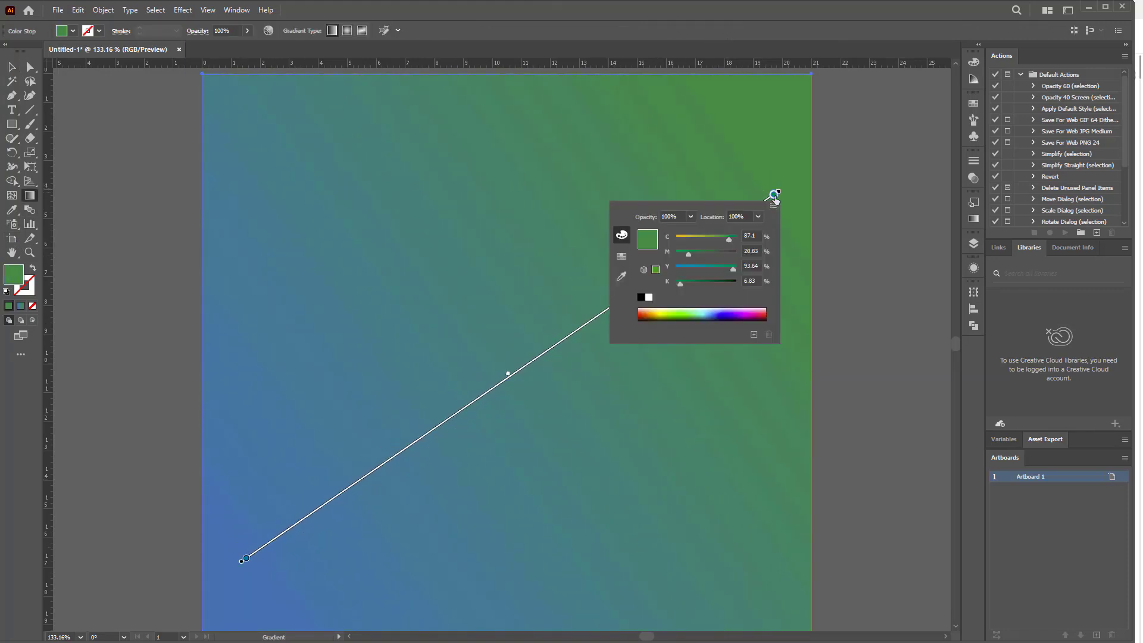
pyautogui.click(723, 317)
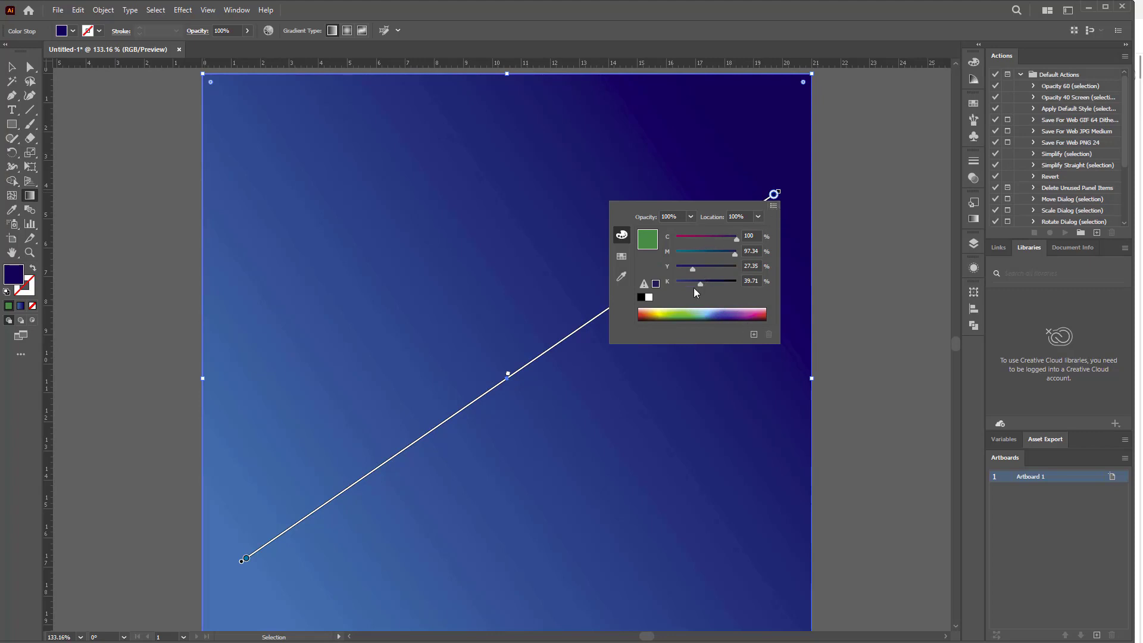
pyautogui.moveTo(703, 286); pyautogui.dragTo(695, 287)
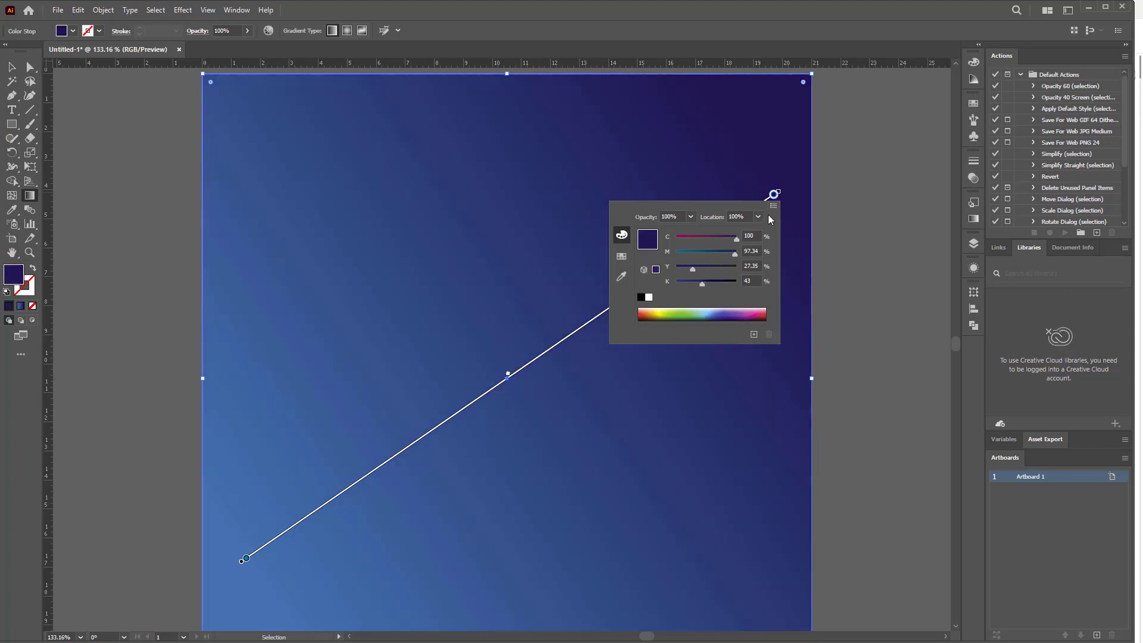
# Darken the start stop to a deep violet-navy with cyan at 100
pyautogui.doubleClick(246, 560)
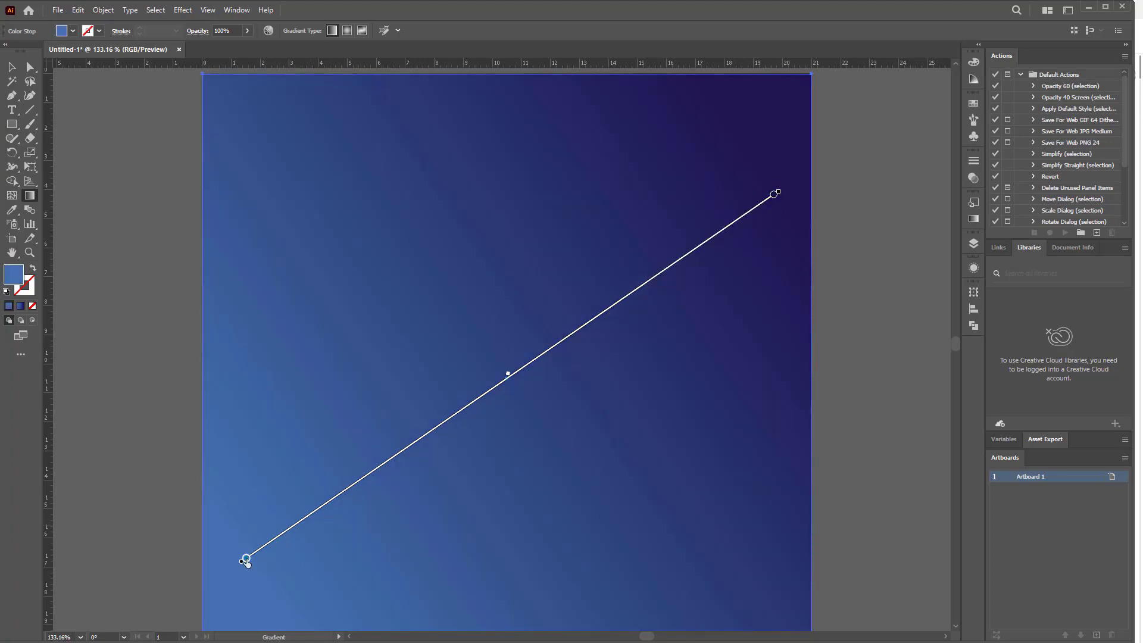
pyautogui.click(191, 521)
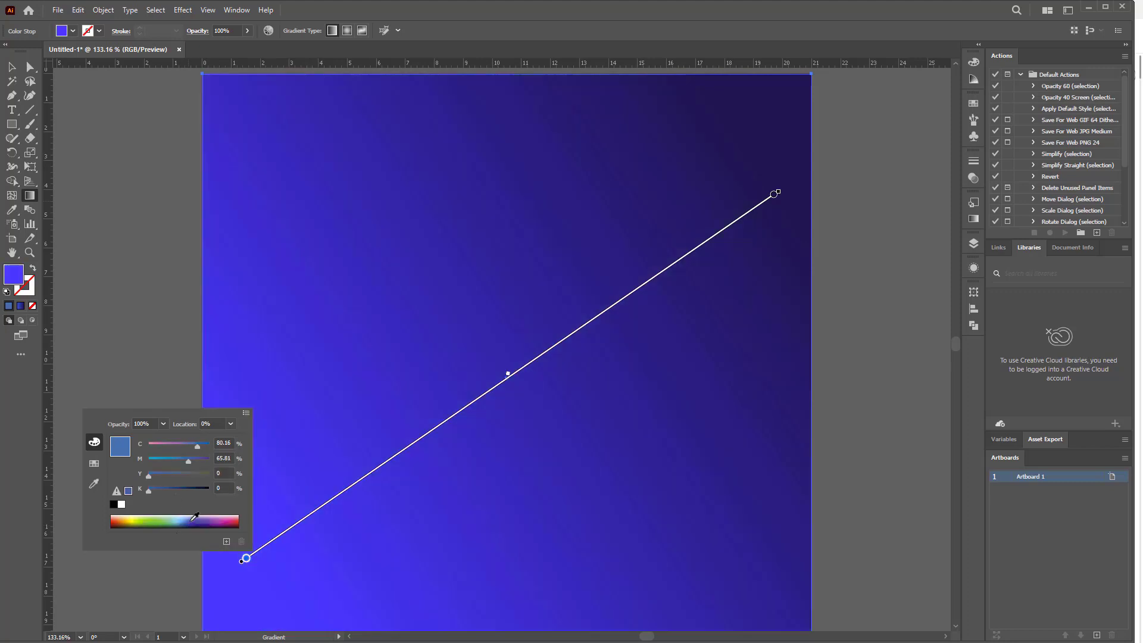
pyautogui.click(202, 522)
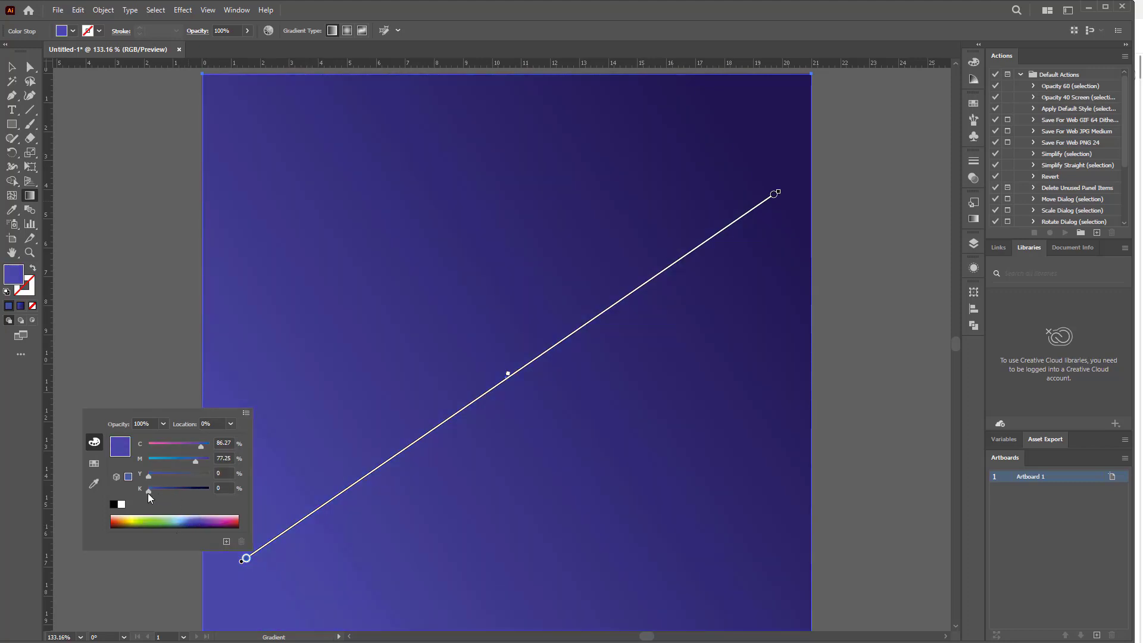
pyautogui.moveTo(149, 492); pyautogui.dragTo(181, 490)
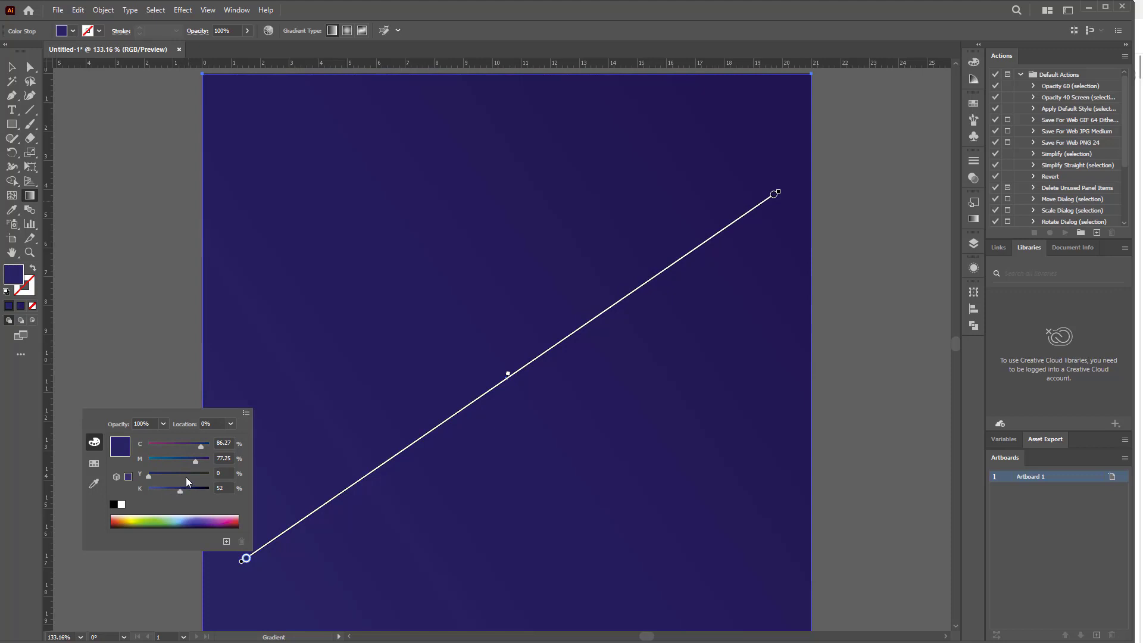
pyautogui.moveTo(201, 445); pyautogui.dragTo(214, 447)
pyautogui.moveTo(188, 468); pyautogui.dragTo(187, 468)
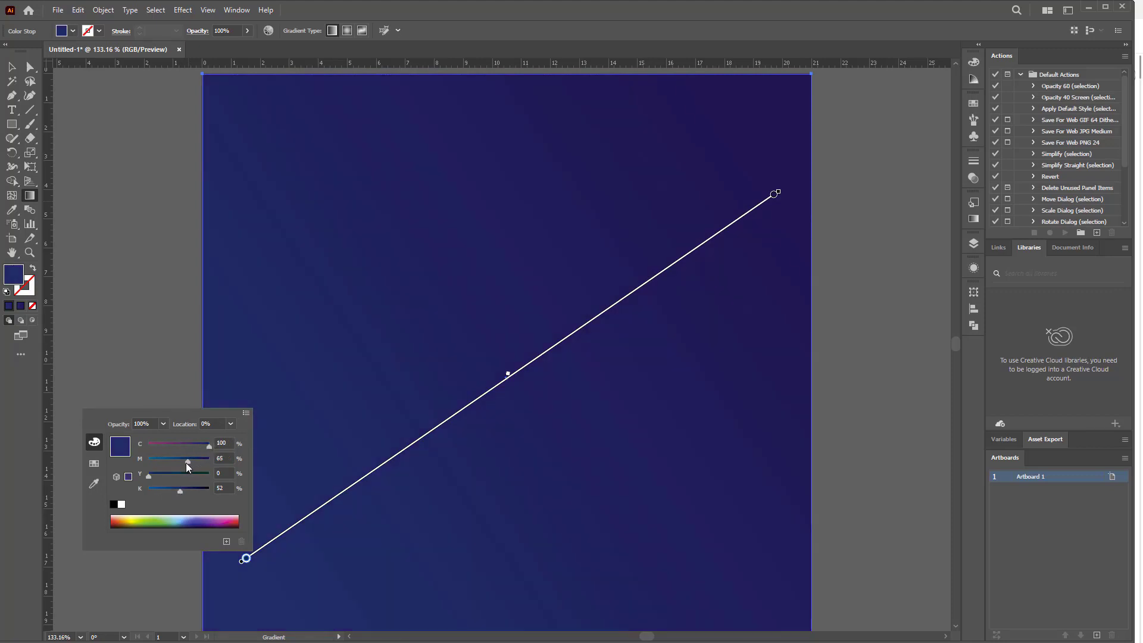
pyautogui.click(246, 413)
pyautogui.press('Escape')
# Draw a square in the middle of the poster and make it outline-only
pyautogui.press('v')
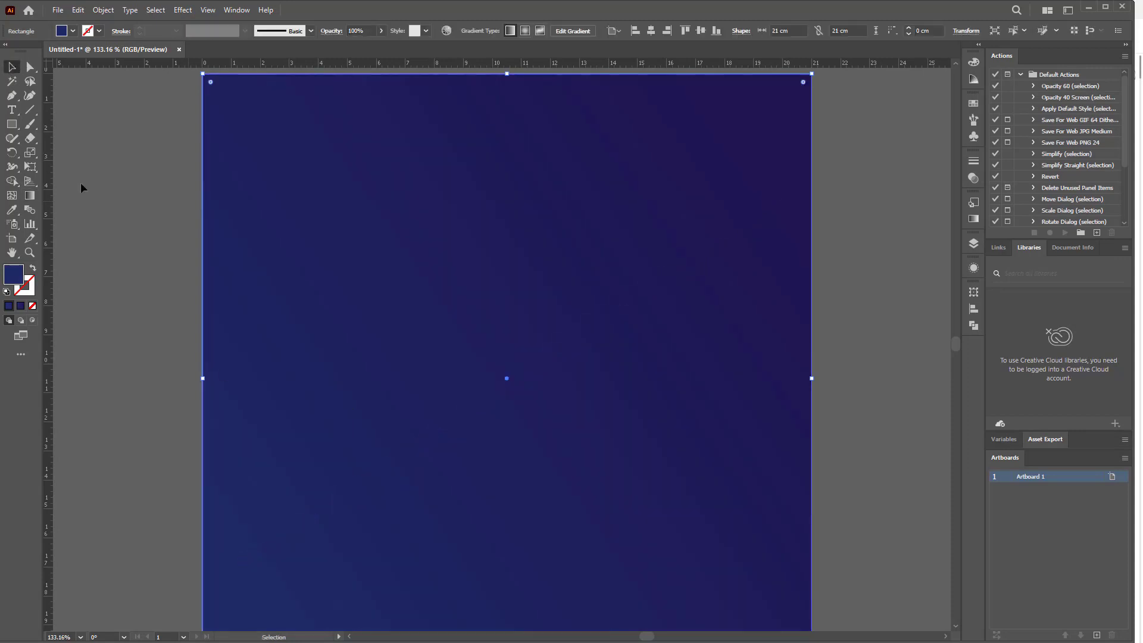
pyautogui.click(132, 237)
pyautogui.hscroll(-2, 623, 428)
pyautogui.press('m')
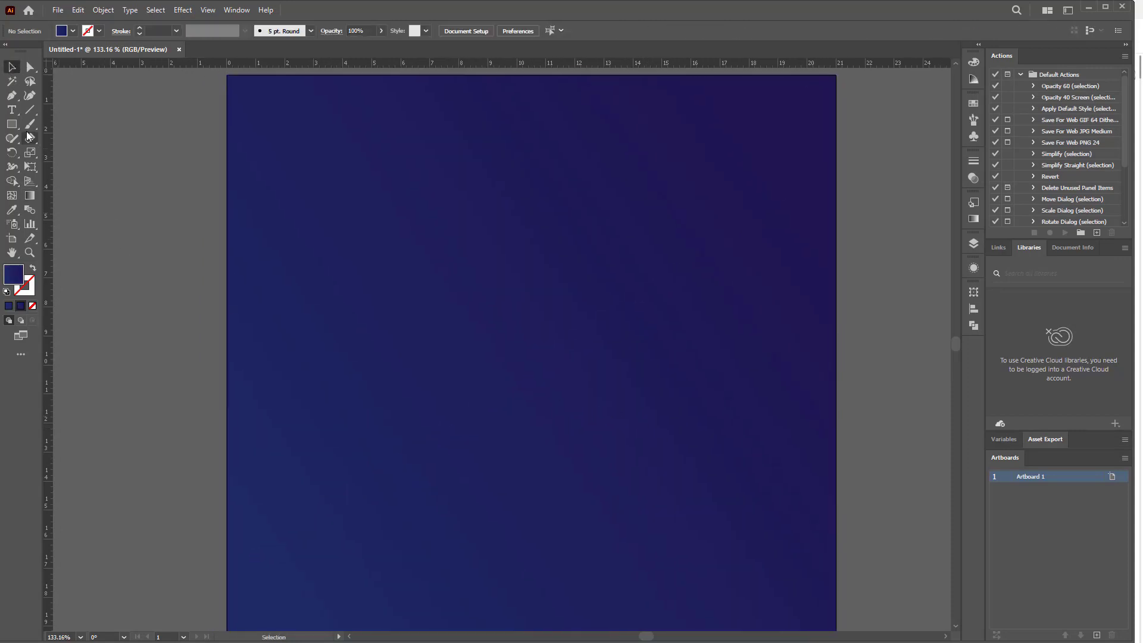
pyautogui.moveTo(471, 229); pyautogui.dragTo(722, 481)
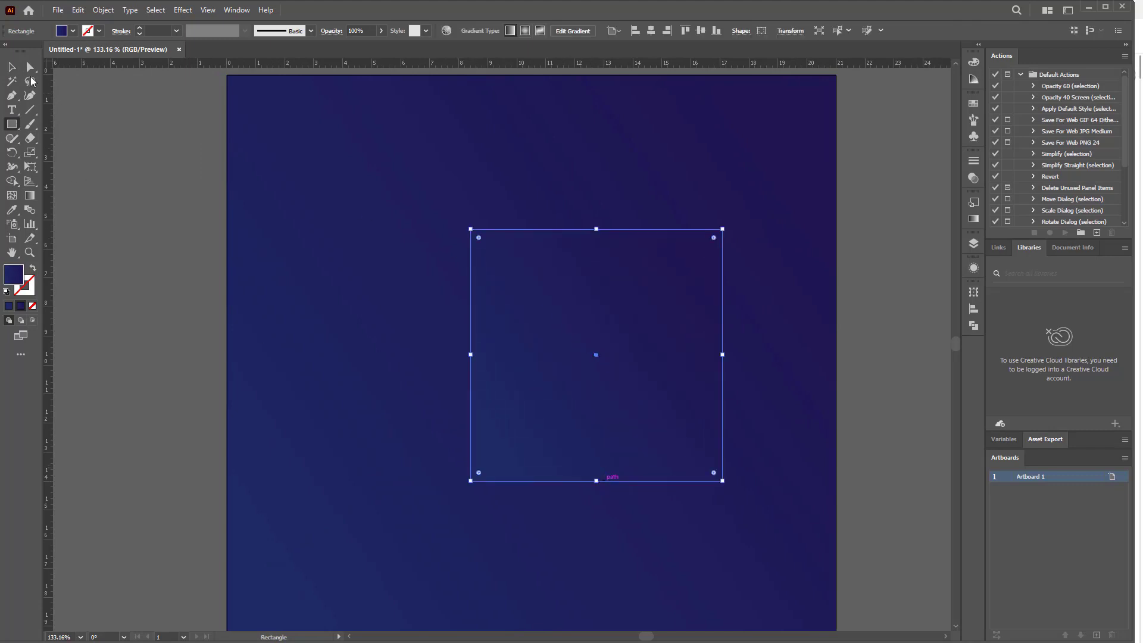
pyautogui.click(12, 67)
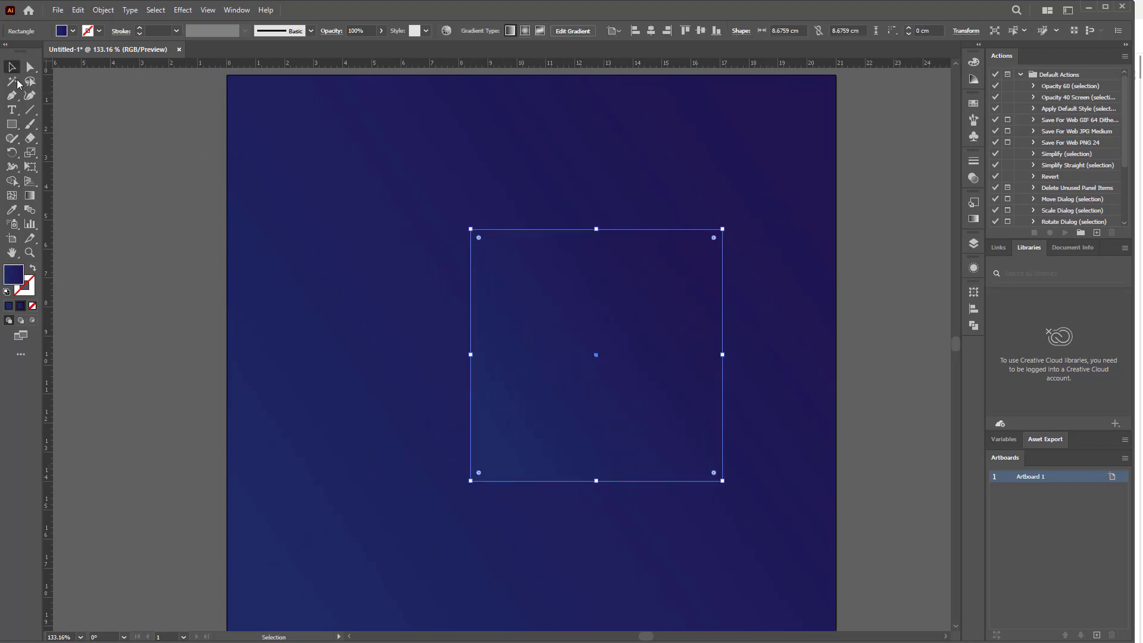
pyautogui.click(33, 270)
# Give the square's border a 180 pt weight and a yellow-green swatch colour
pyautogui.click(156, 32)
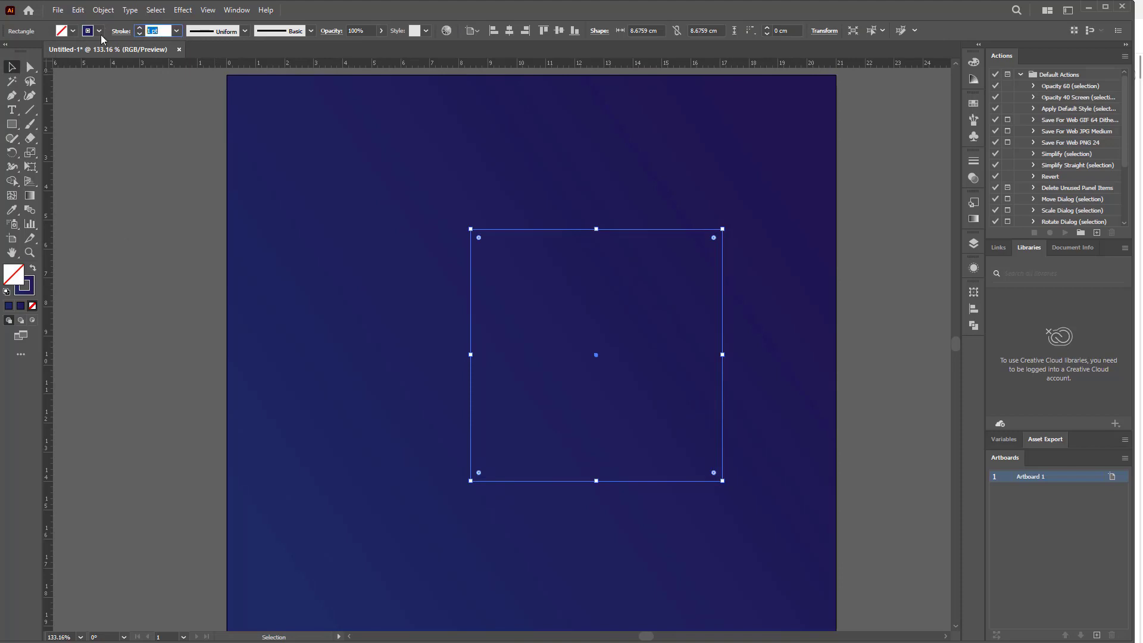
pyautogui.write('18')
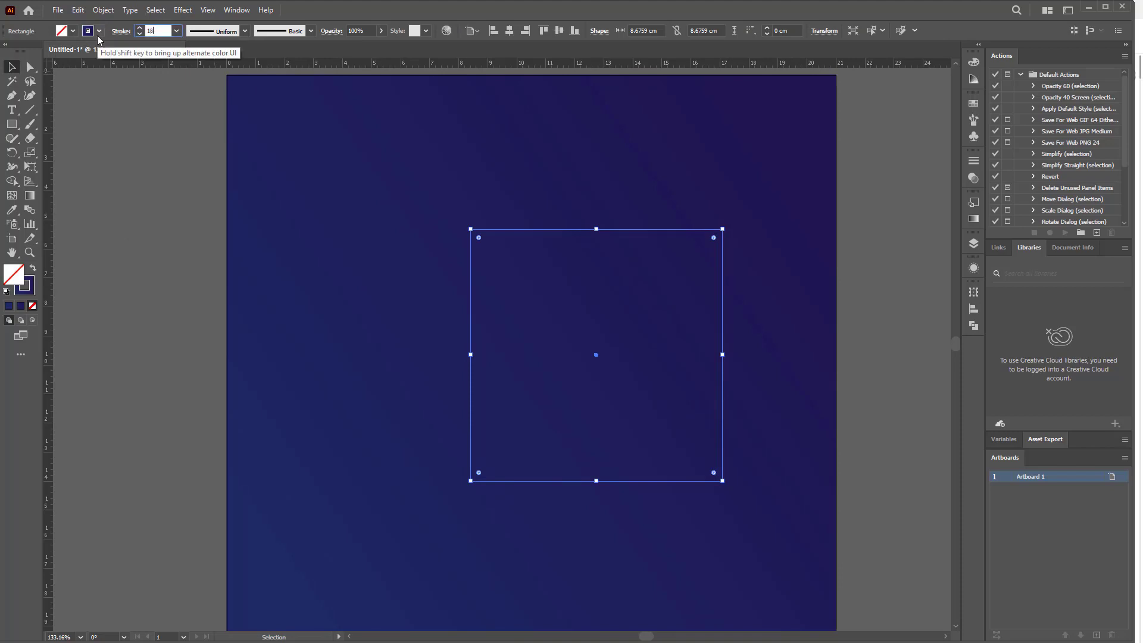
pyautogui.write('0')
pyautogui.press('Return')
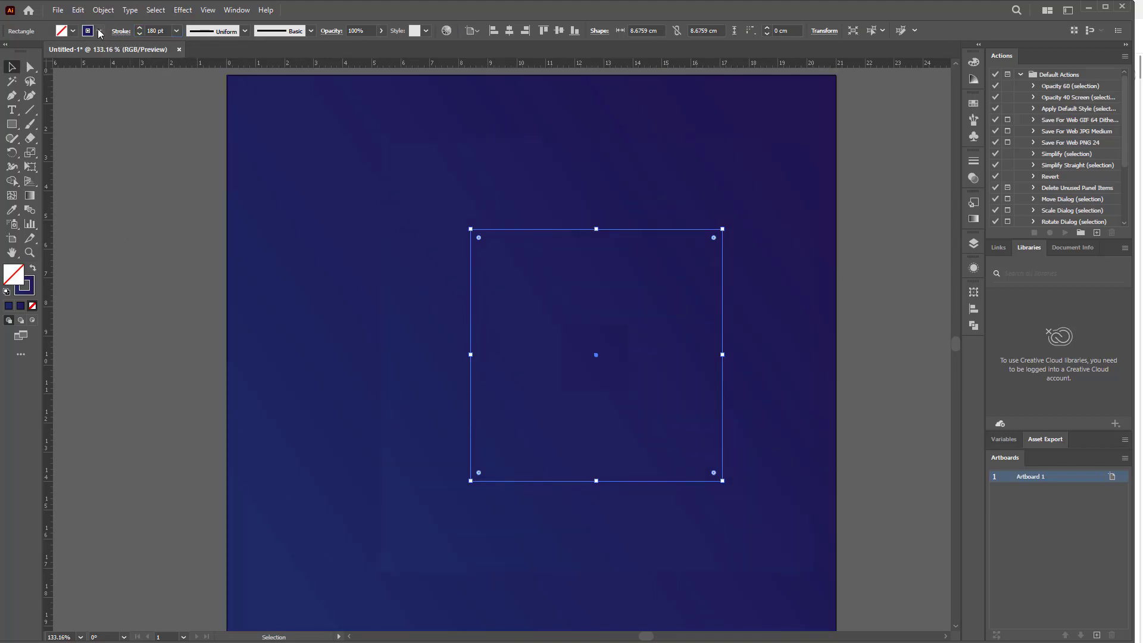
pyautogui.click(99, 31)
pyautogui.click(32, 61)
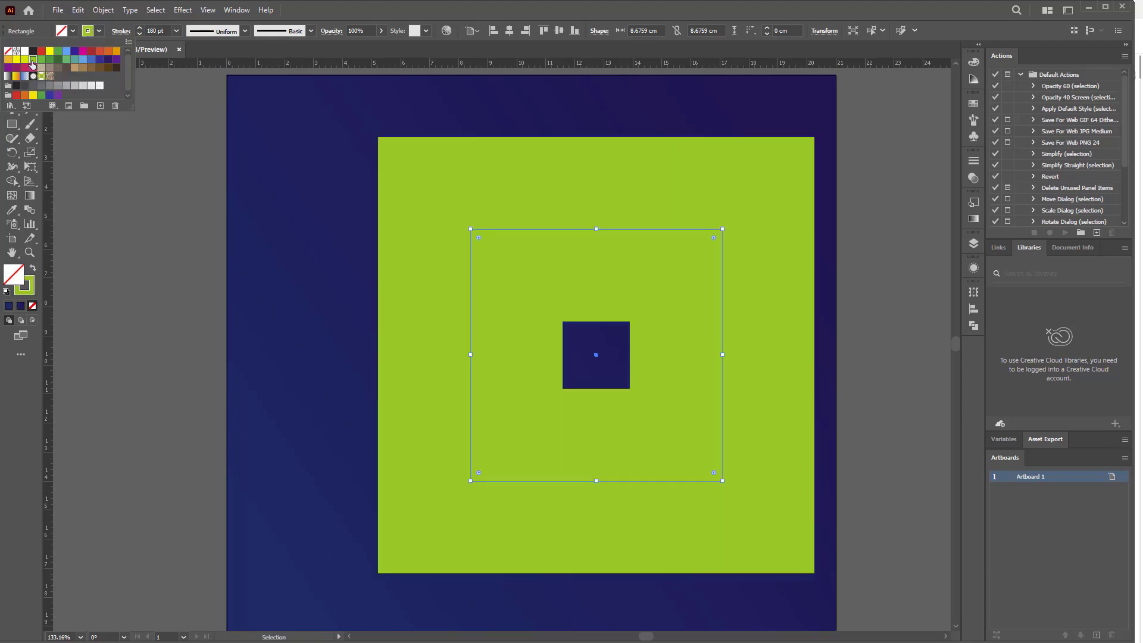
pyautogui.press('Escape')
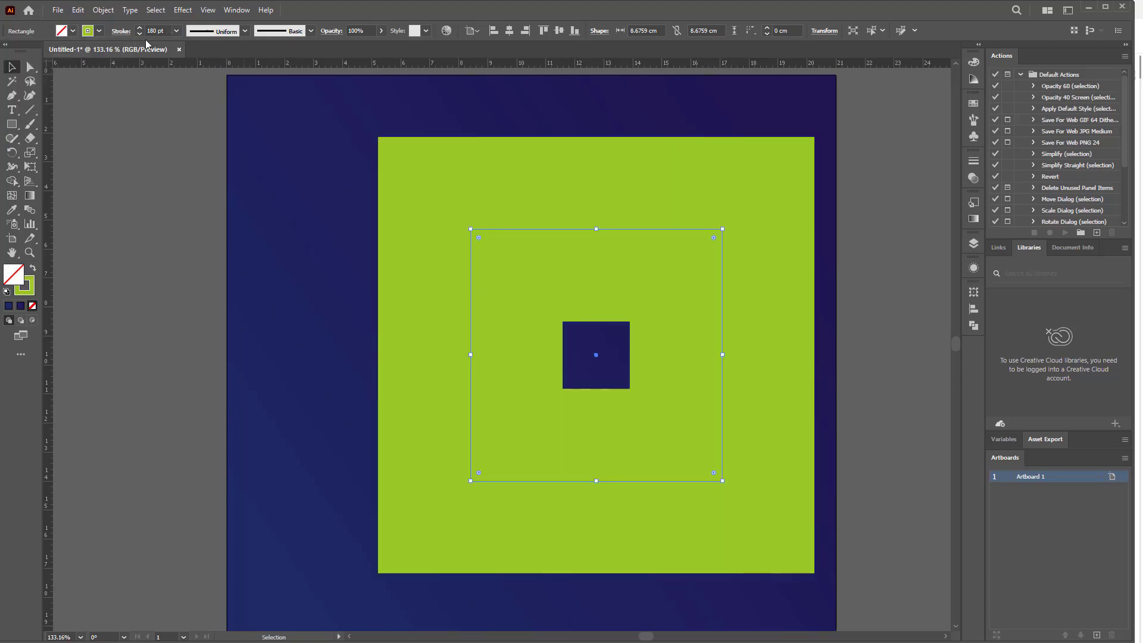
pyautogui.moveTo(163, 28); pyautogui.dragTo(111, 31)
pyautogui.write('100')
# Apply the gradient to the frame's border and shift its right stop to bright teal
pyautogui.click(22, 306)
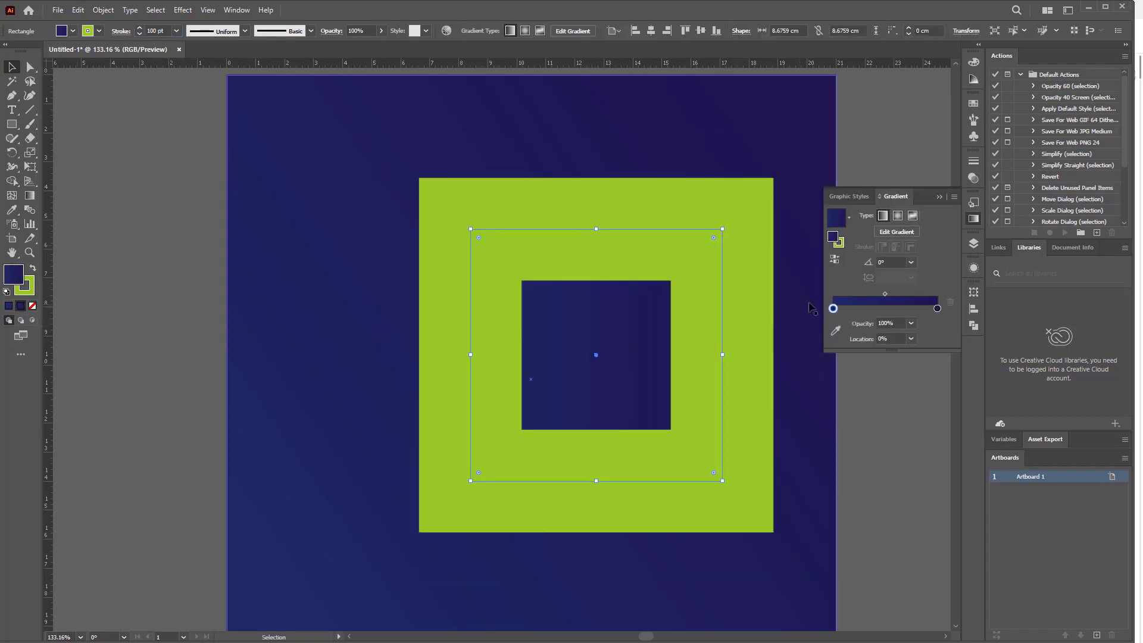
pyautogui.click(33, 290)
pyautogui.click(20, 306)
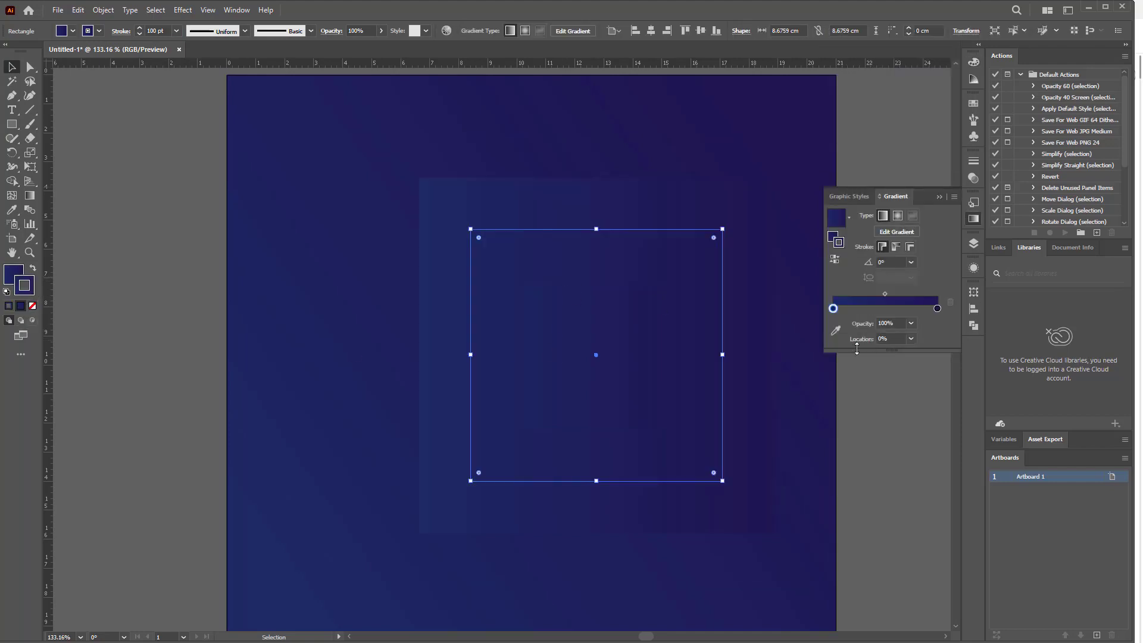
pyautogui.doubleClick(938, 309)
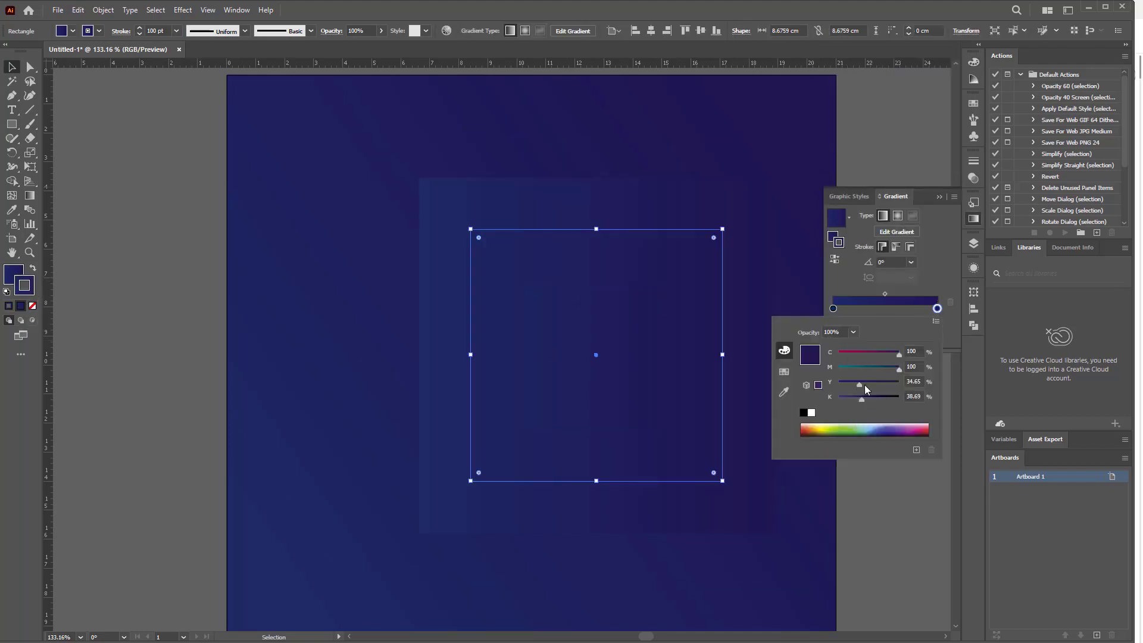
pyautogui.moveTo(897, 369)
pyautogui.mouseDown()
pyautogui.moveTo(863, 368)
pyautogui.moveTo(878, 384)
pyautogui.mouseUp()
pyautogui.moveTo(861, 398); pyautogui.dragTo(848, 398)
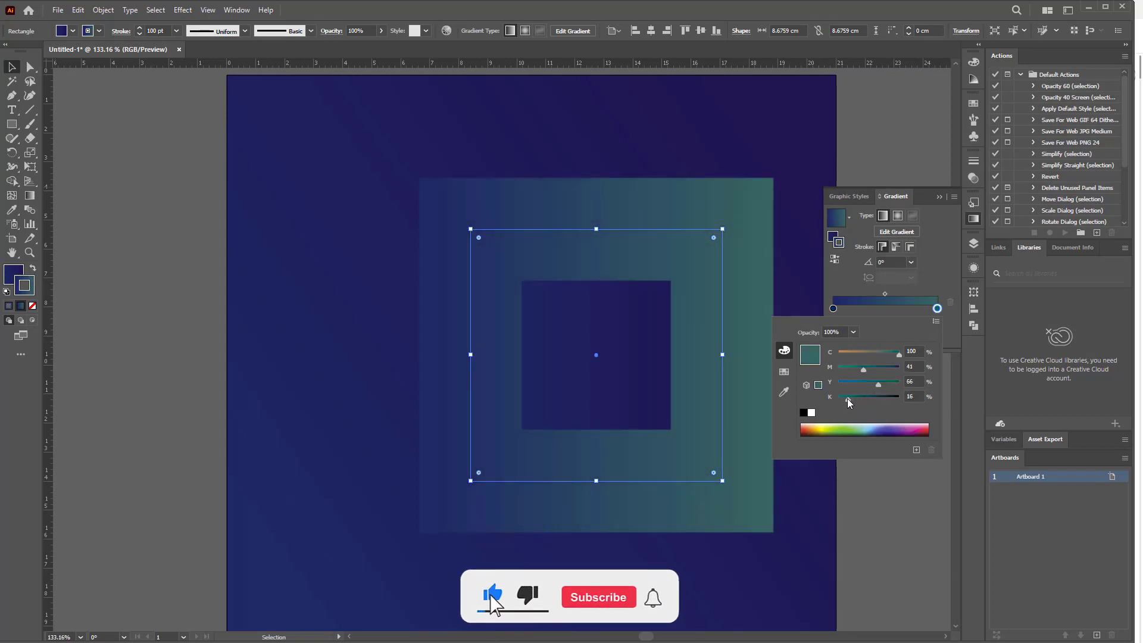
# Turn the left stop a darker teal and delete the extra gradient stop
pyautogui.doubleClick(835, 308)
pyautogui.moveTo(893, 369); pyautogui.dragTo(855, 370)
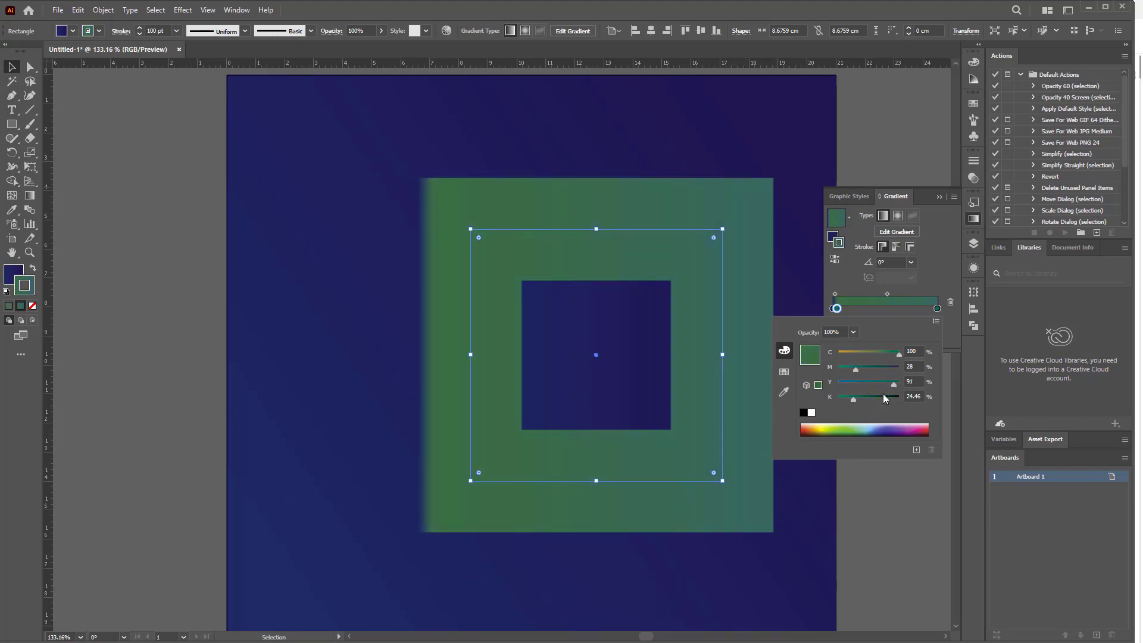
pyautogui.moveTo(855, 399)
pyautogui.mouseDown()
pyautogui.moveTo(840, 399)
pyautogui.moveTo(866, 399)
pyautogui.mouseUp()
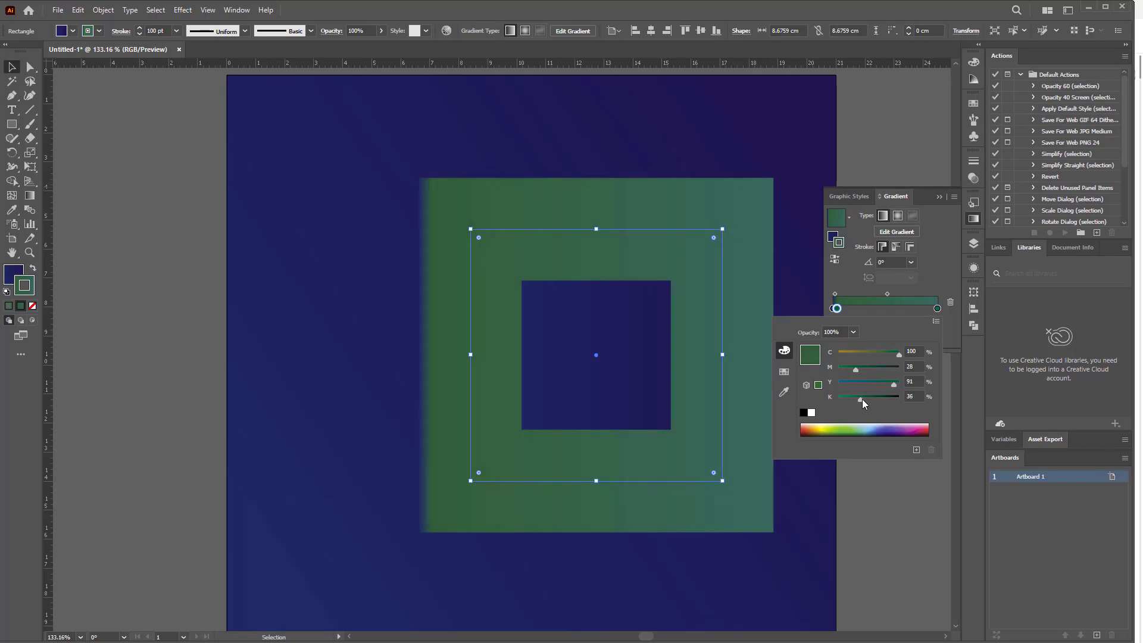
pyautogui.press('Escape')
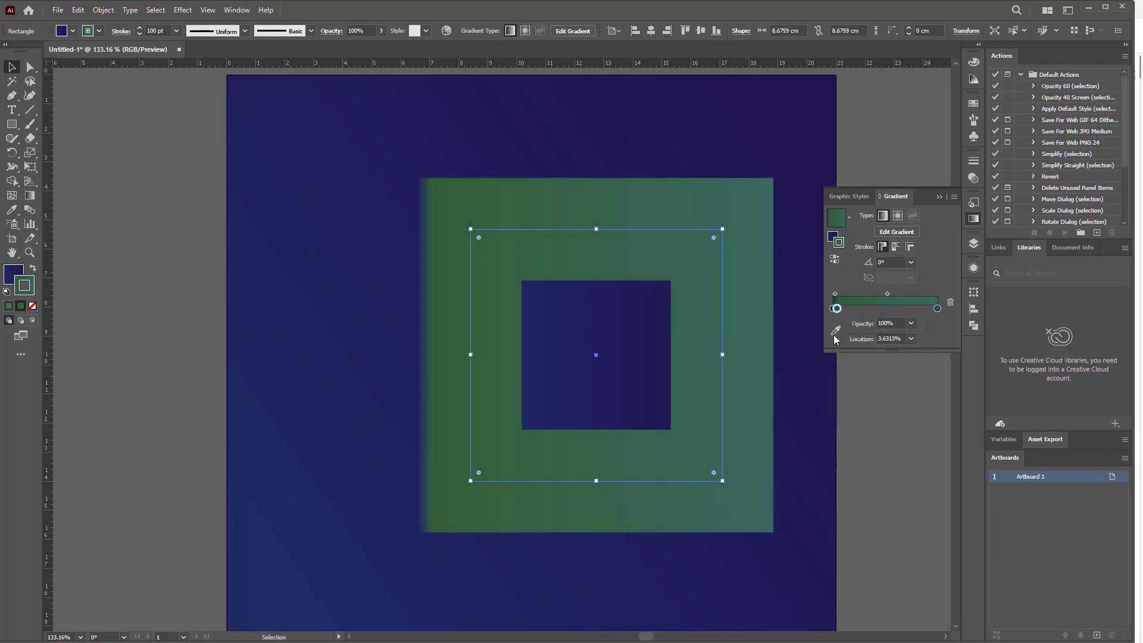
pyautogui.press('Delete')
pyautogui.click(837, 308)
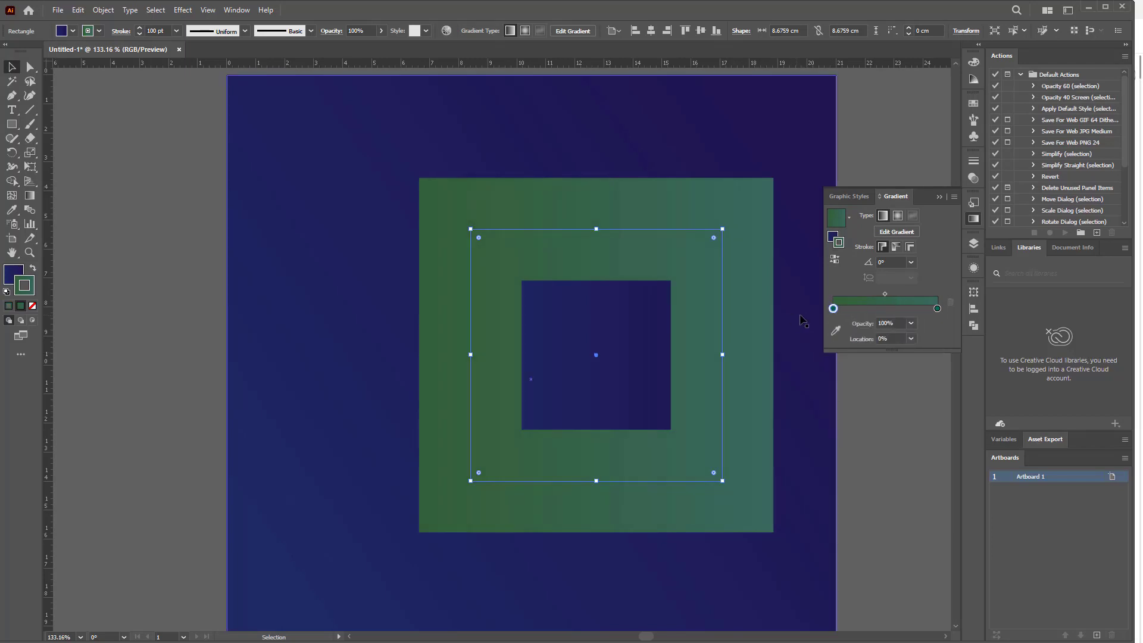
# Scale the green square up from its centre to about 11 cm
pyautogui.click(69, 130)
pyautogui.click(517, 302)
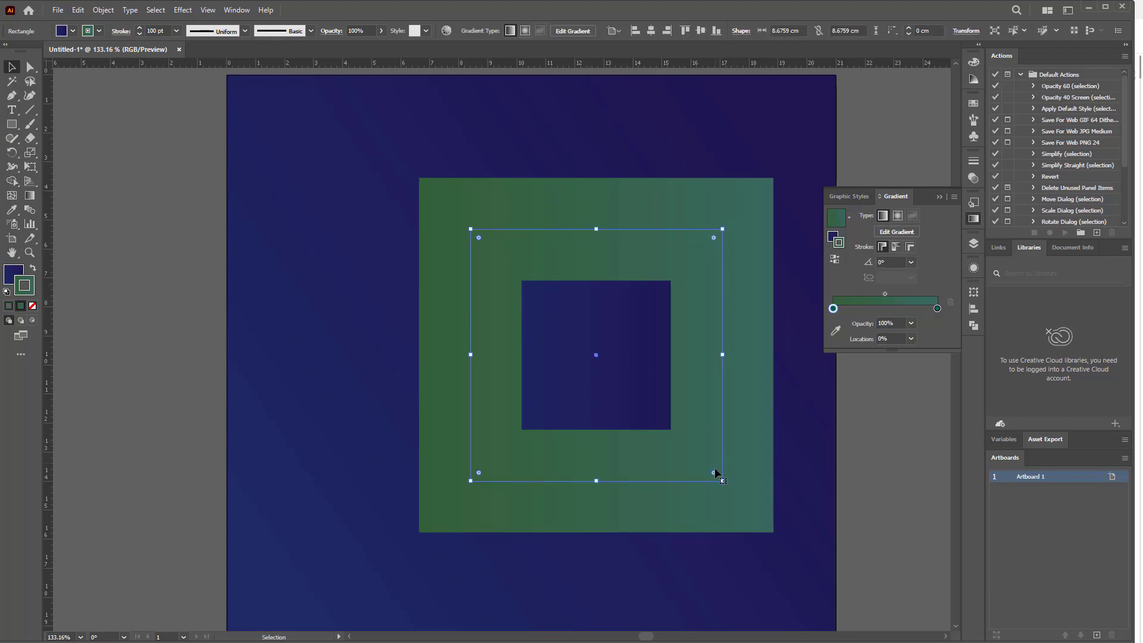
pyautogui.moveTo(722, 481); pyautogui.dragTo(755, 514)
# Rotate the square 45° into a diamond and round its corners to about 2.87 cm
pyautogui.hotkey('ctrl', '-')
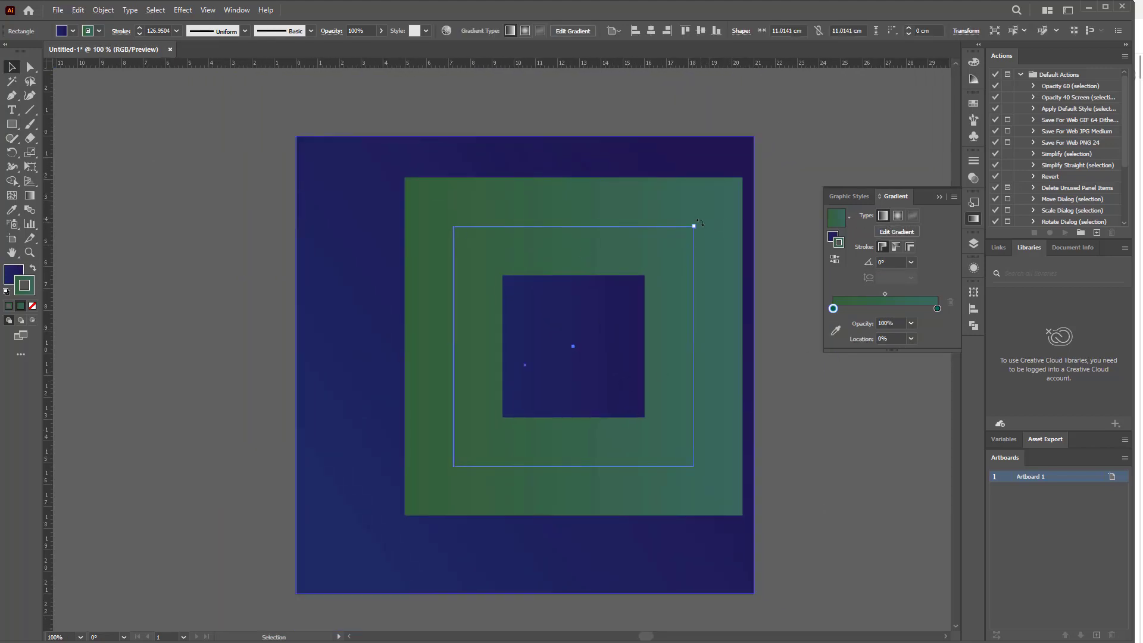
pyautogui.moveTo(700, 222); pyautogui.dragTo(764, 359)
pyautogui.click(30, 67)
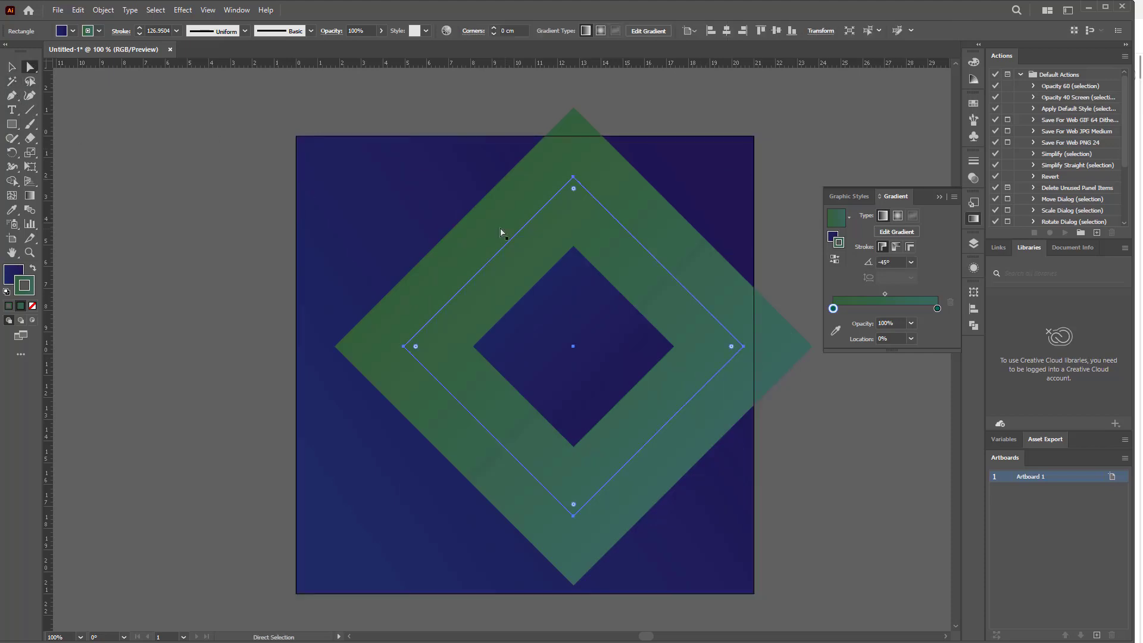
pyautogui.moveTo(574, 188); pyautogui.dragTo(575, 266)
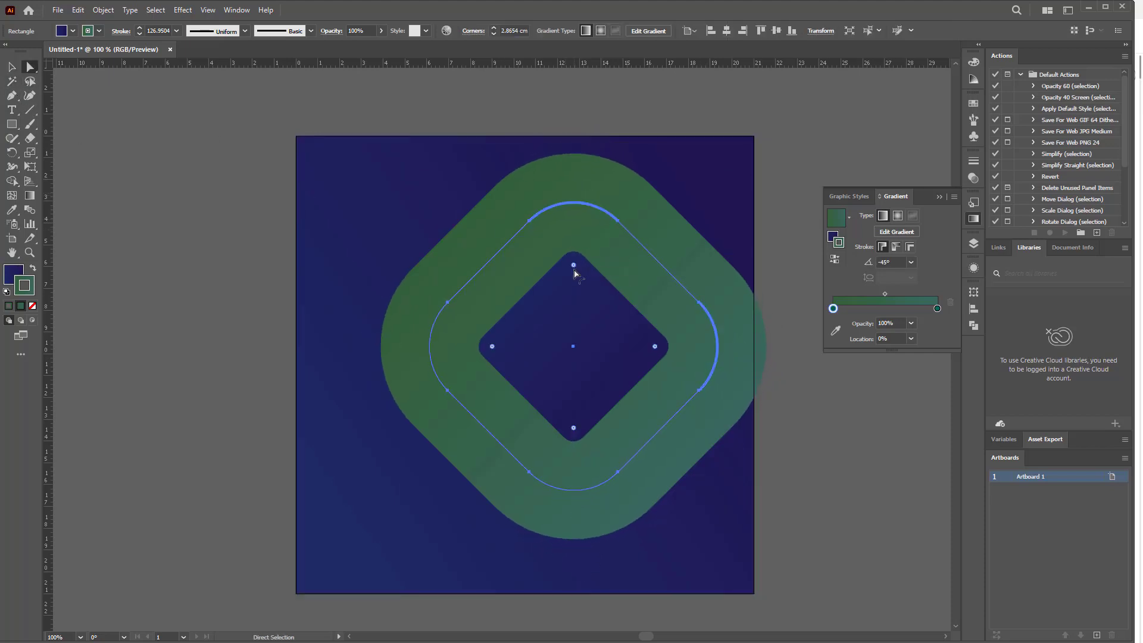
# Set the border gradient to apply within the stroke
pyautogui.click(911, 251)
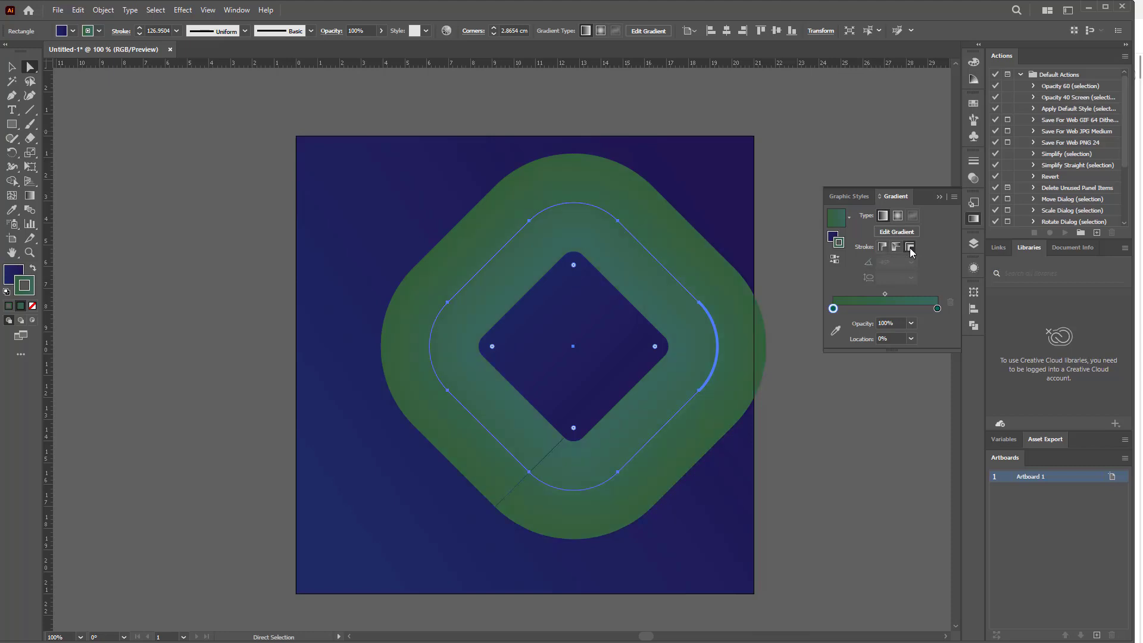
pyautogui.click(896, 248)
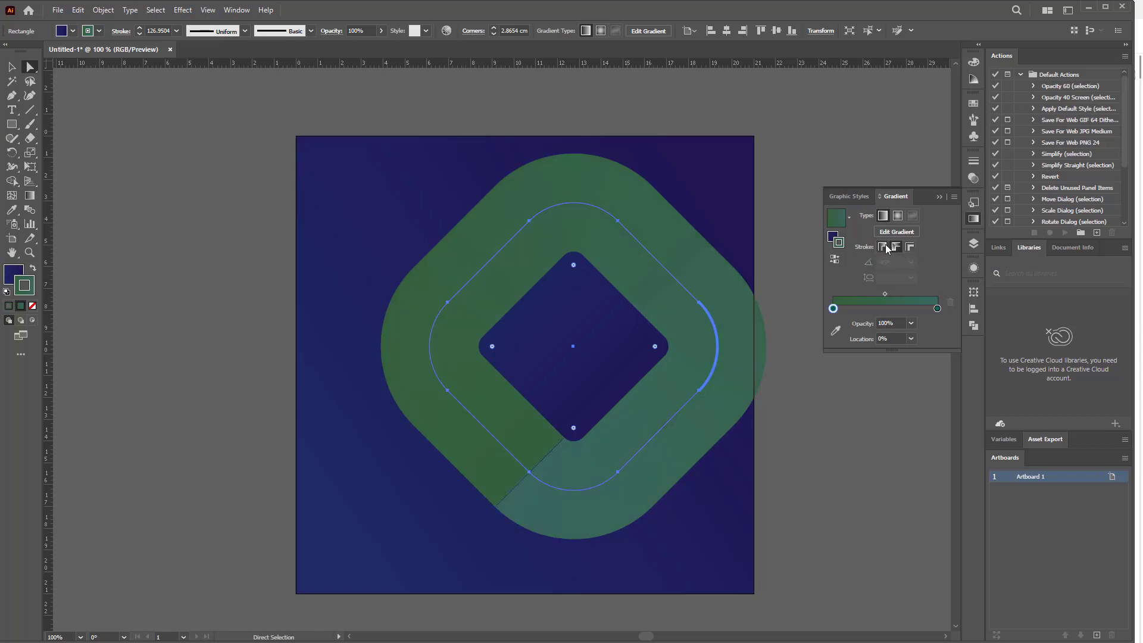
pyautogui.click(883, 247)
# Align the stroke inside with round joins and enlarge the diamond to about 18 cm
pyautogui.click(974, 161)
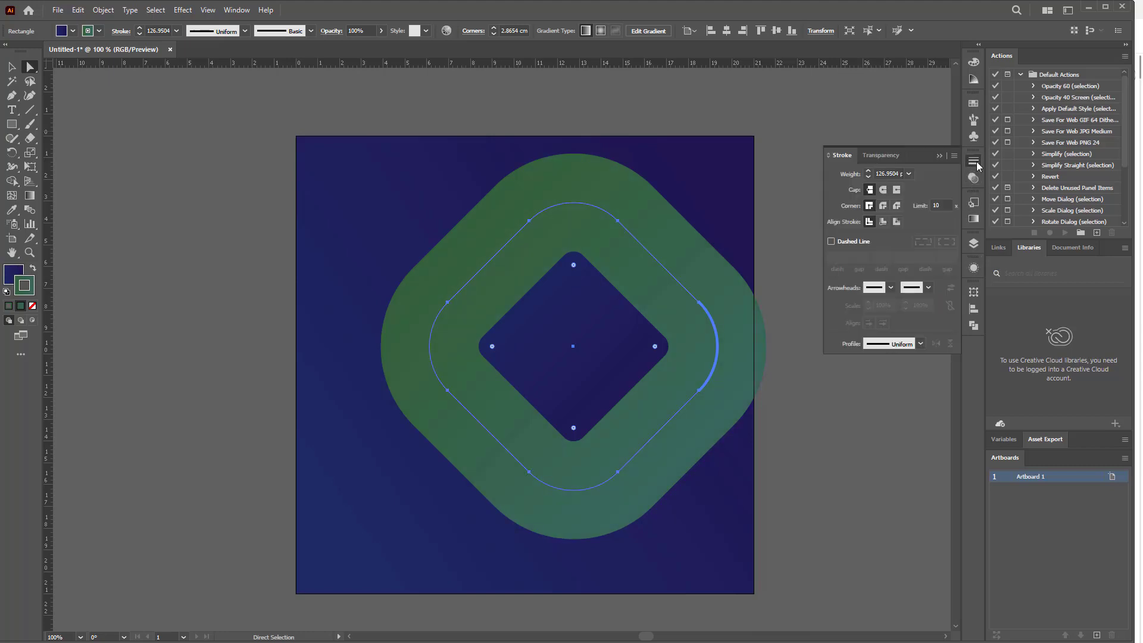
pyautogui.click(884, 221)
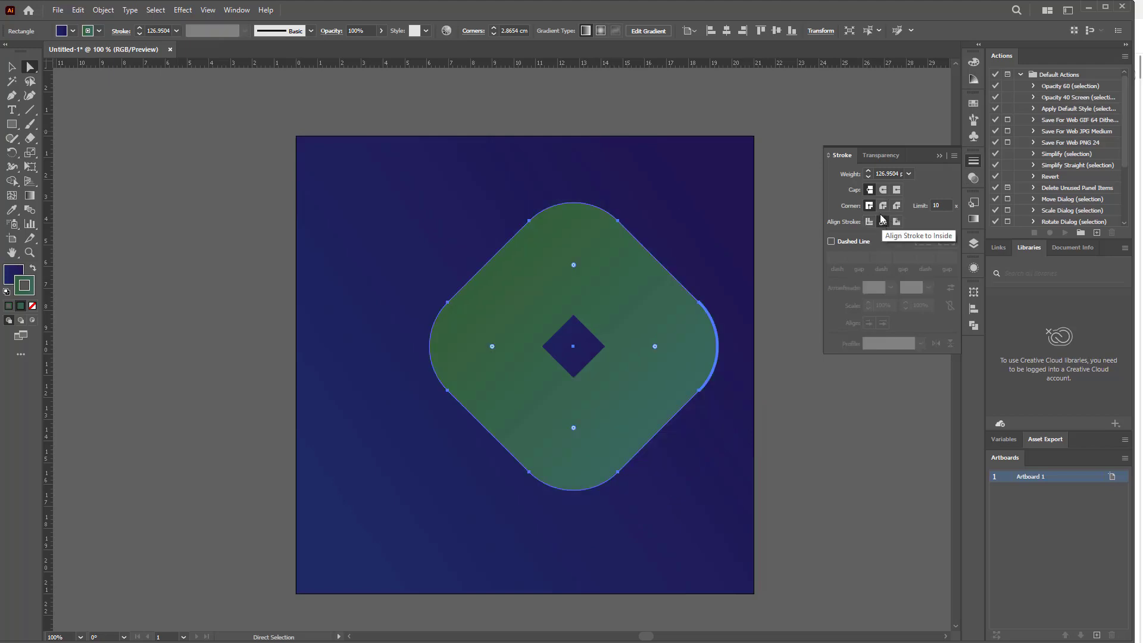
pyautogui.click(883, 207)
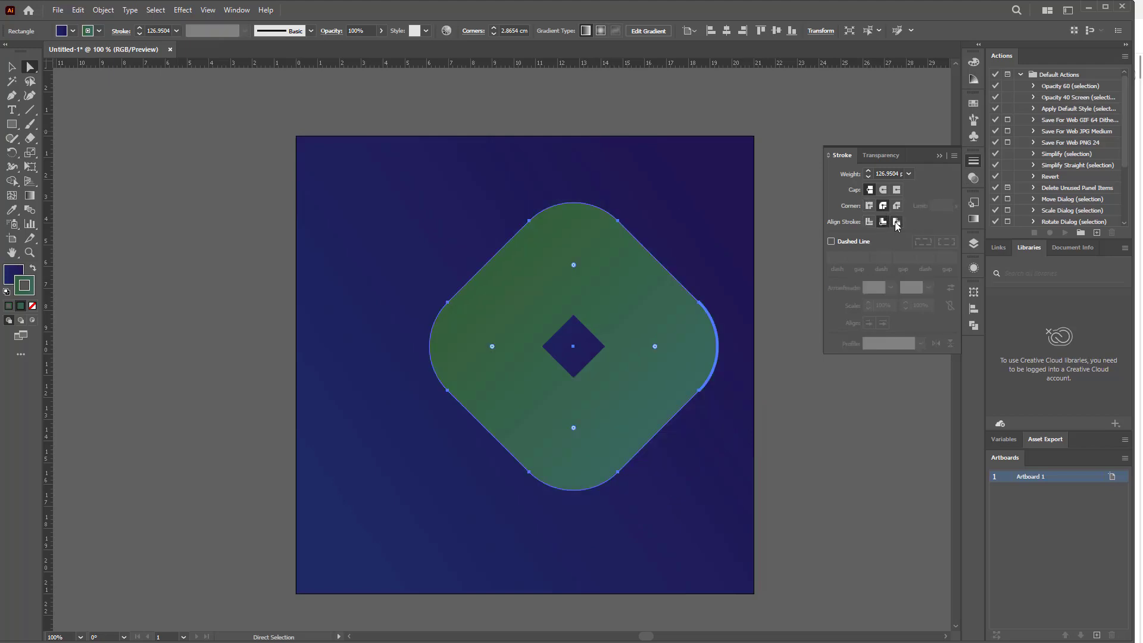
pyautogui.click(12, 69)
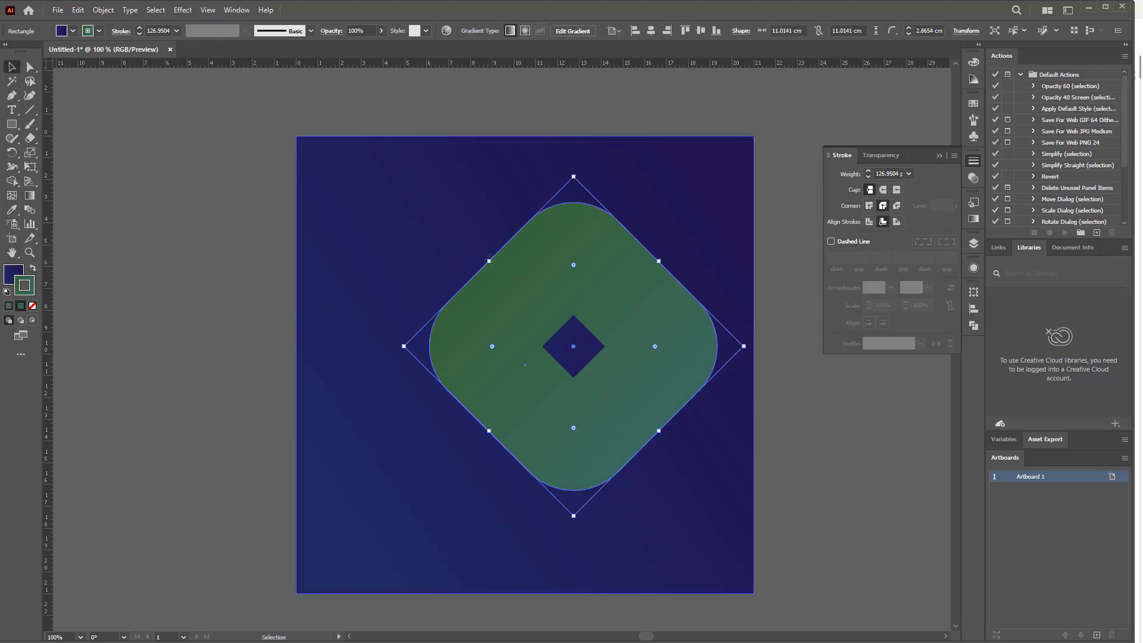
pyautogui.moveTo(489, 261); pyautogui.dragTo(382, 154)
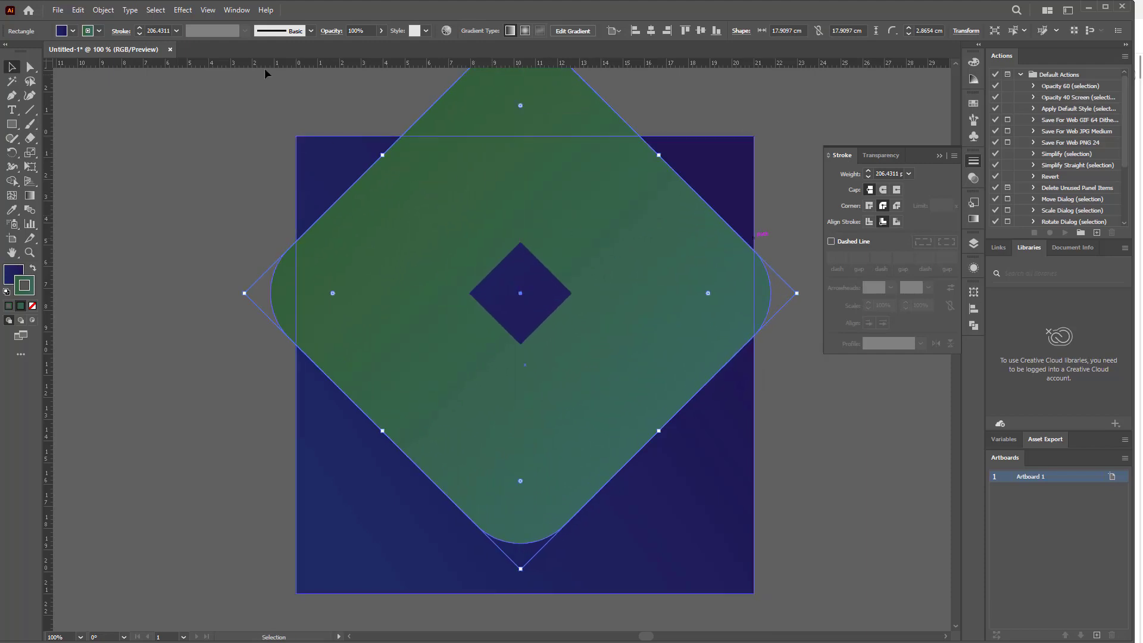
# Set the stroke weight to 100 pt, remove the fill, and move the diamond up-left
pyautogui.click(159, 30)
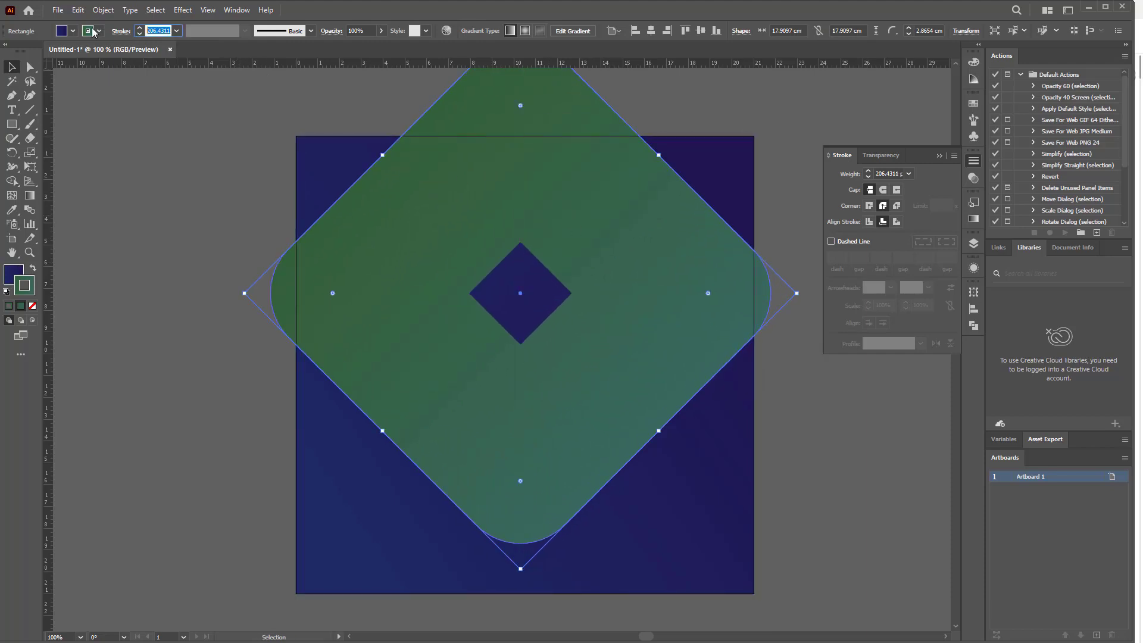
pyautogui.write('10')
pyautogui.press('Return')
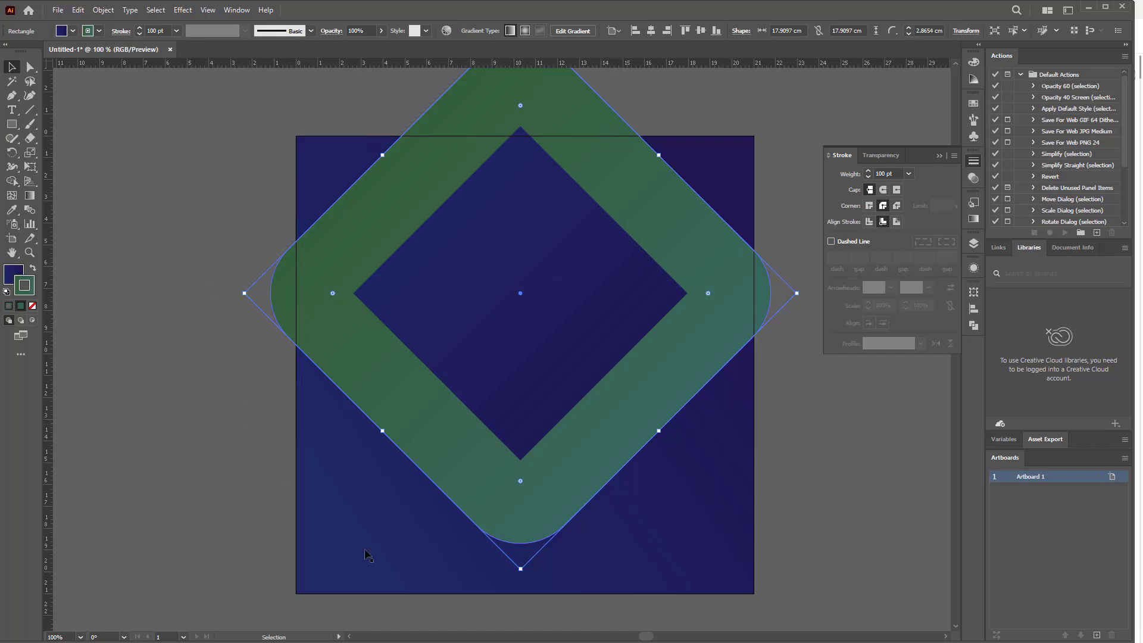
pyautogui.moveTo(530, 512)
pyautogui.mouseDown()
pyautogui.moveTo(434, 385)
pyautogui.moveTo(370, 335)
pyautogui.moveTo(368, 301)
pyautogui.mouseUp()
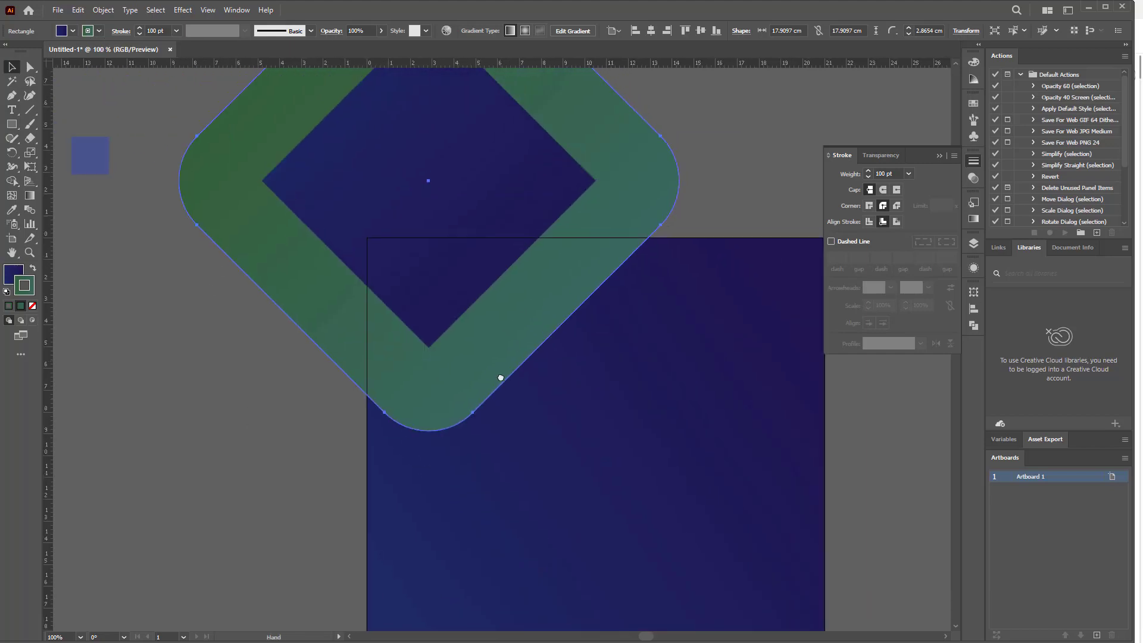
pyautogui.click(72, 31)
pyautogui.click(11, 52)
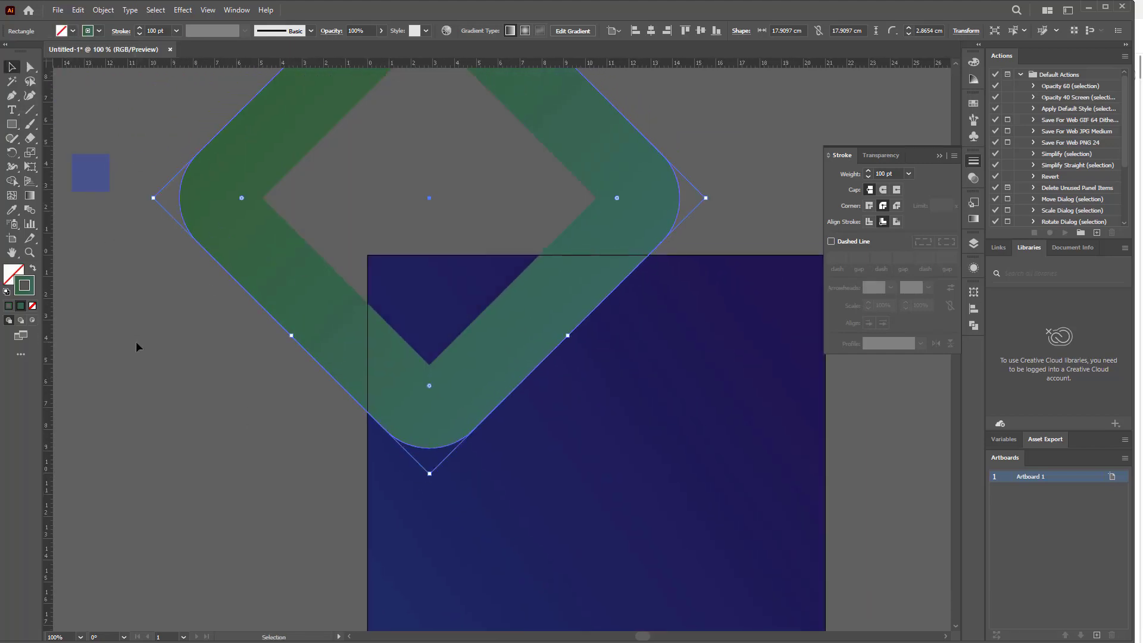
pyautogui.moveTo(471, 369); pyautogui.dragTo(515, 399)
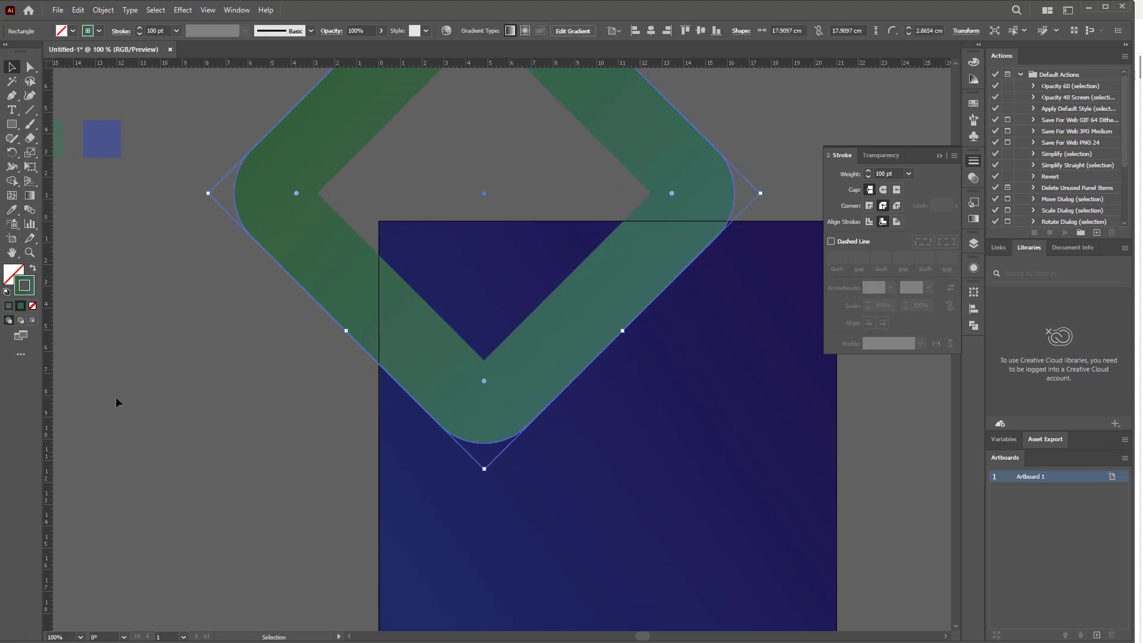
# Raise the stroke weight to 112 pt and bring the whole artboard into view
pyautogui.scroll(1, 213, 151)
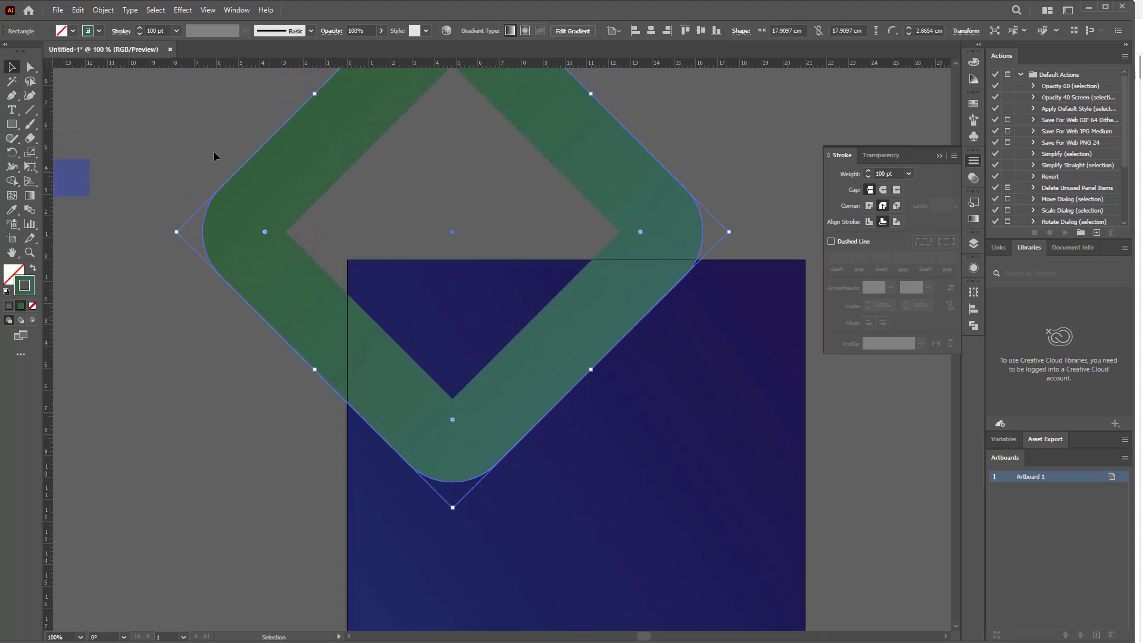
pyautogui.click(139, 28)
pyautogui.click(130, 372)
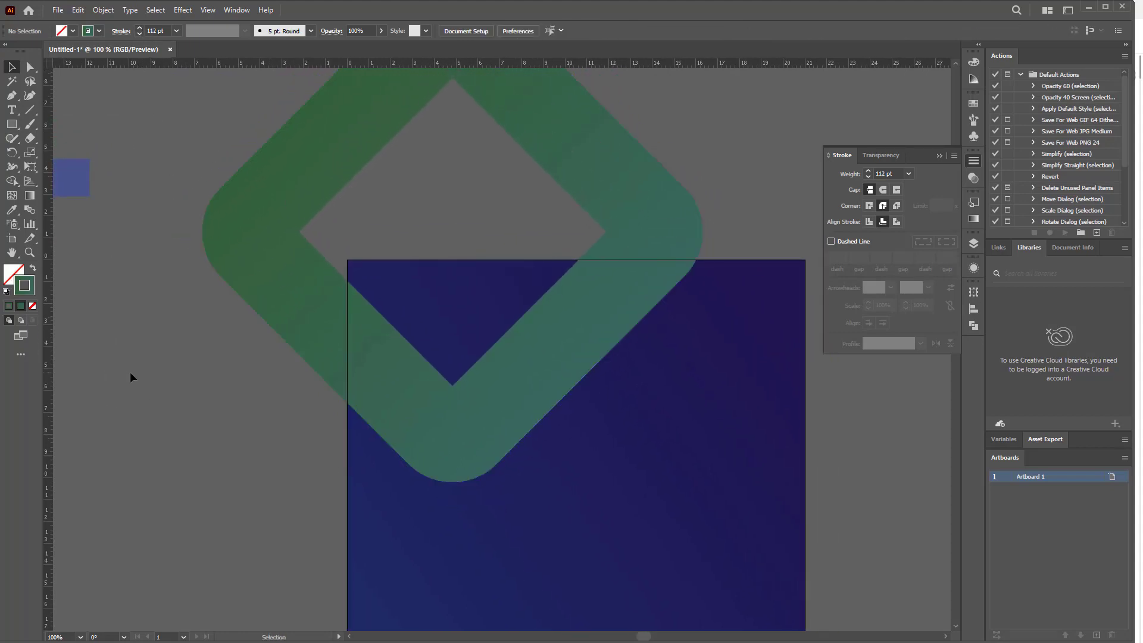
pyautogui.moveTo(368, 456); pyautogui.dragTo(325, 387)
pyautogui.scroll(-3, 324, 386)
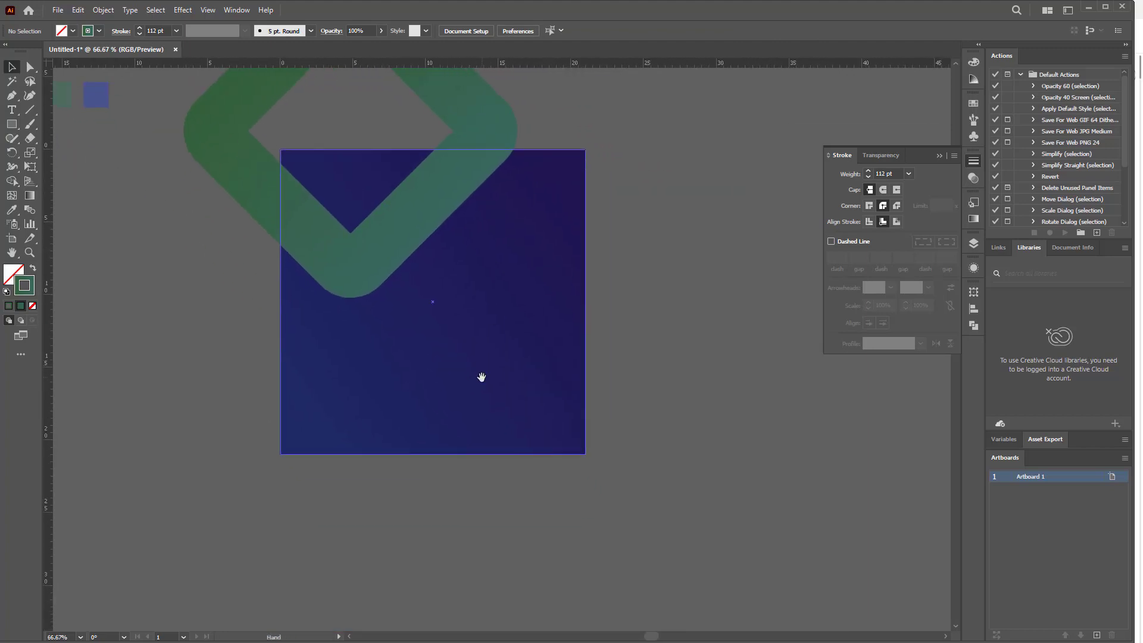
# Duplicate the green diamond toward the lower right and remove the copy's stroke
pyautogui.click(410, 252)
pyautogui.click(250, 139)
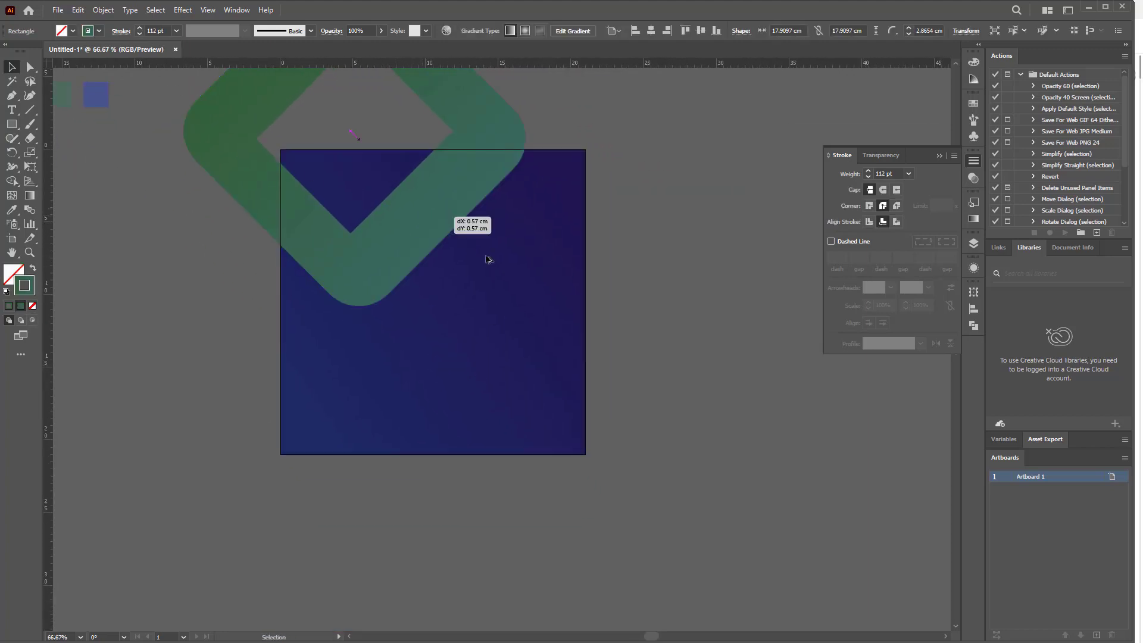
pyautogui.moveTo(438, 216); pyautogui.dragTo(636, 455)
pyautogui.click(100, 31)
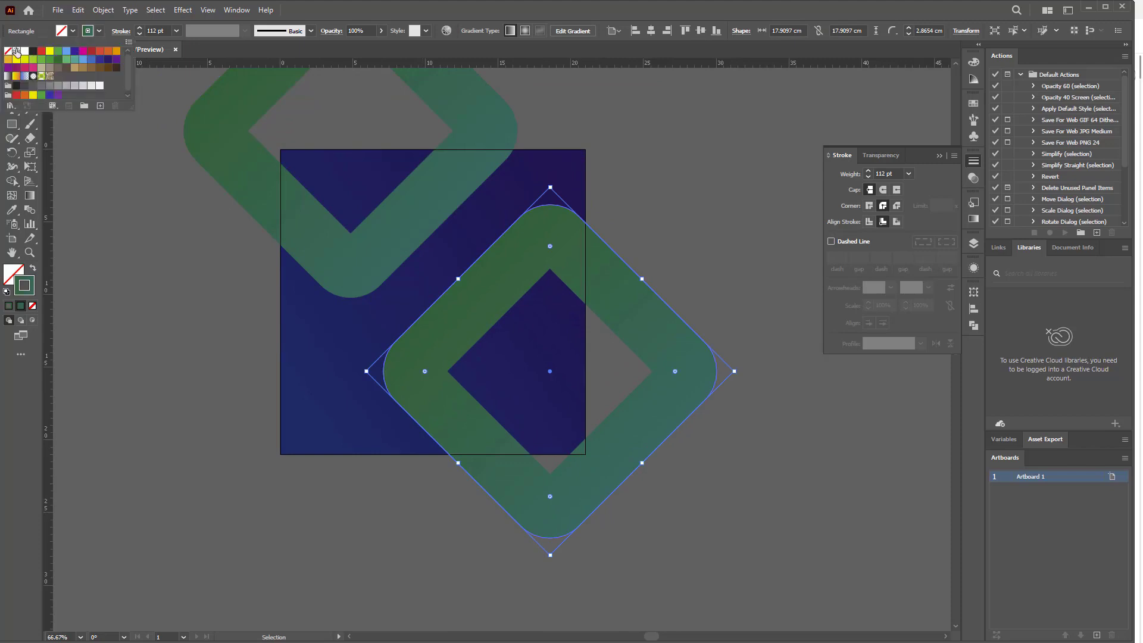
pyautogui.click(8, 51)
# Fill the copy with white and shrink it to about 15.23 cm
pyautogui.click(73, 31)
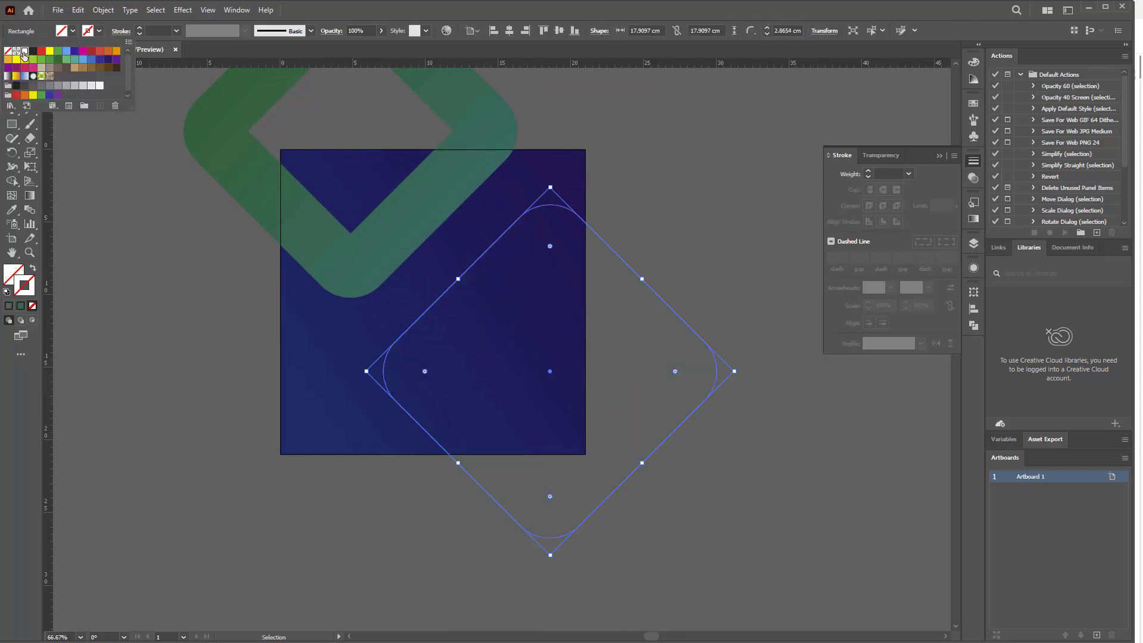
pyautogui.click(24, 52)
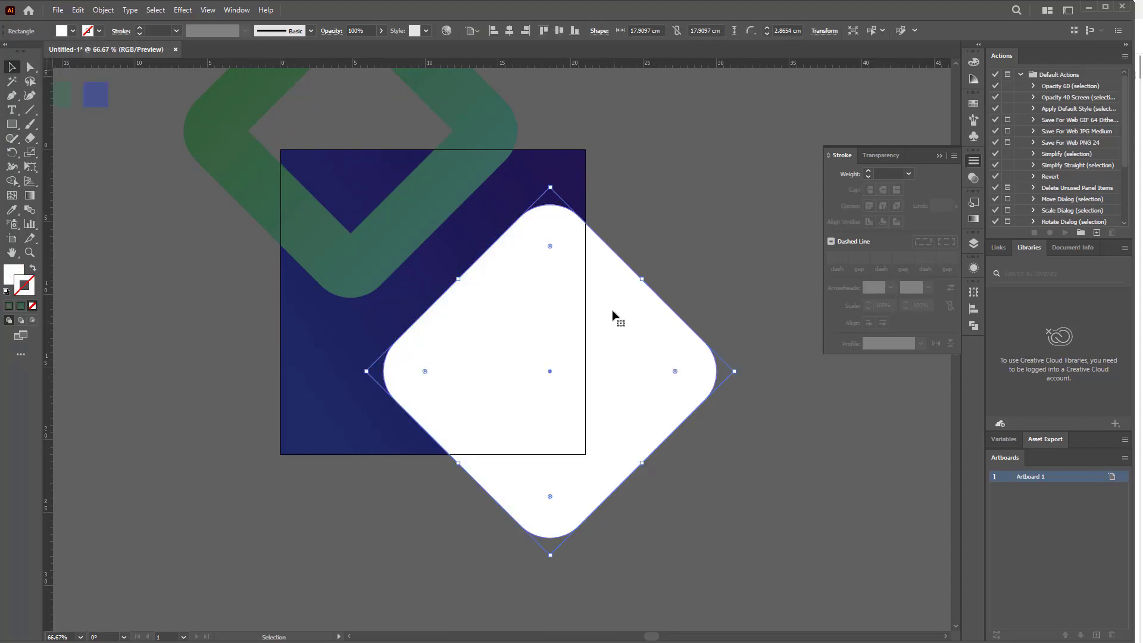
pyautogui.moveTo(643, 278); pyautogui.dragTo(629, 292)
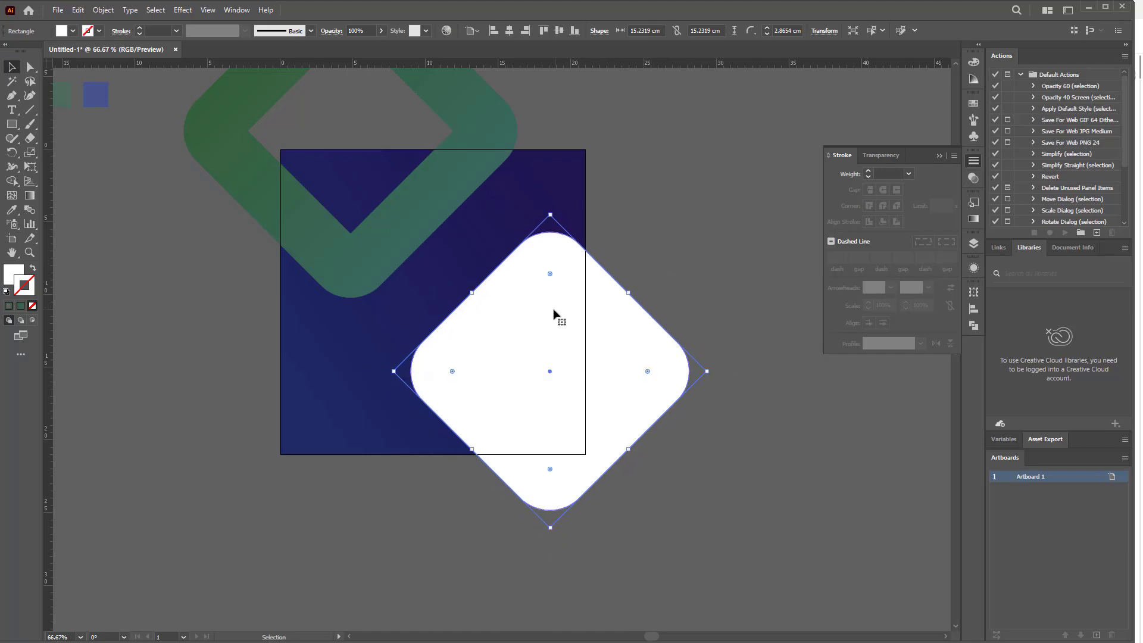
pyautogui.moveTo(556, 314); pyautogui.dragTo(540, 321)
pyautogui.click(377, 234)
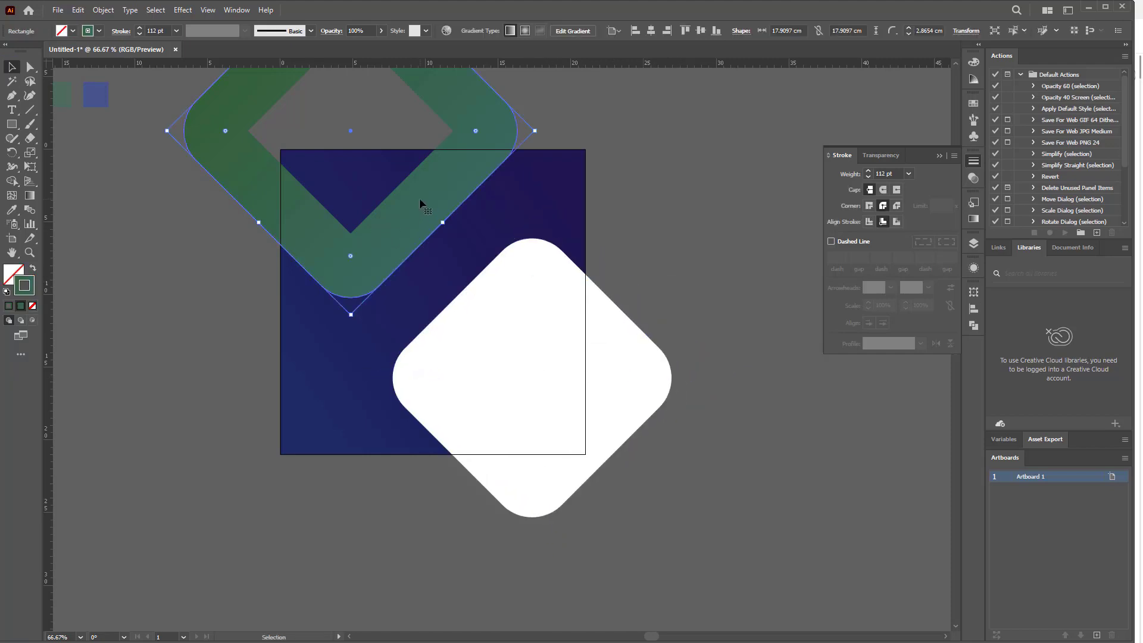
# Copy the green diamond to the lower left, shrink it to about 14 cm, and set its stroke to 66 pt
pyautogui.moveTo(421, 203); pyautogui.dragTo(374, 578)
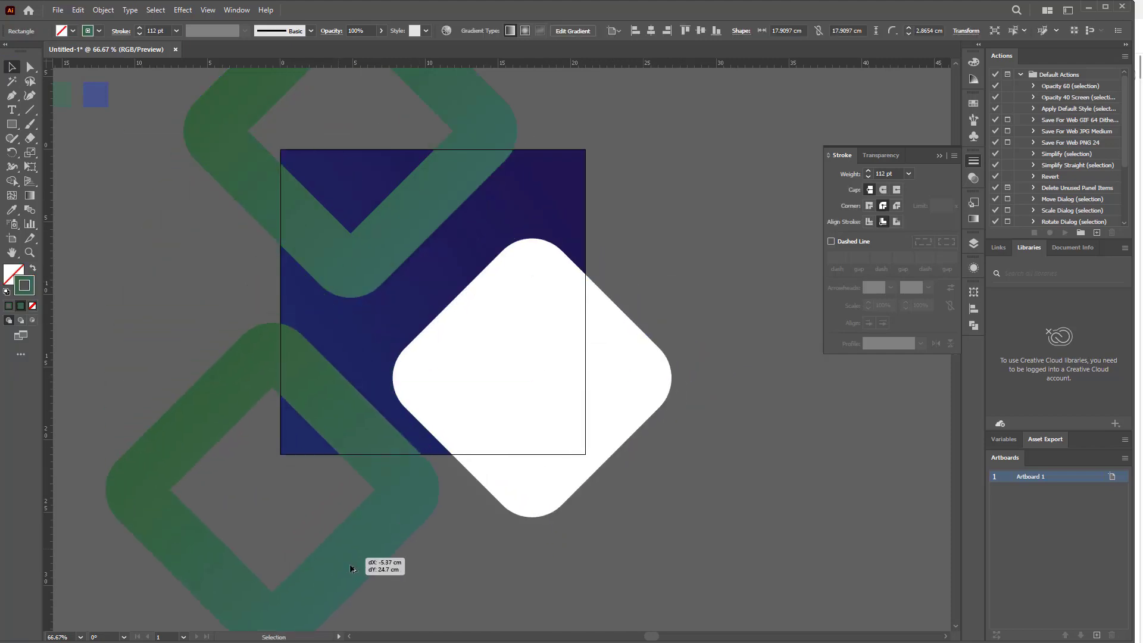
pyautogui.click(140, 34)
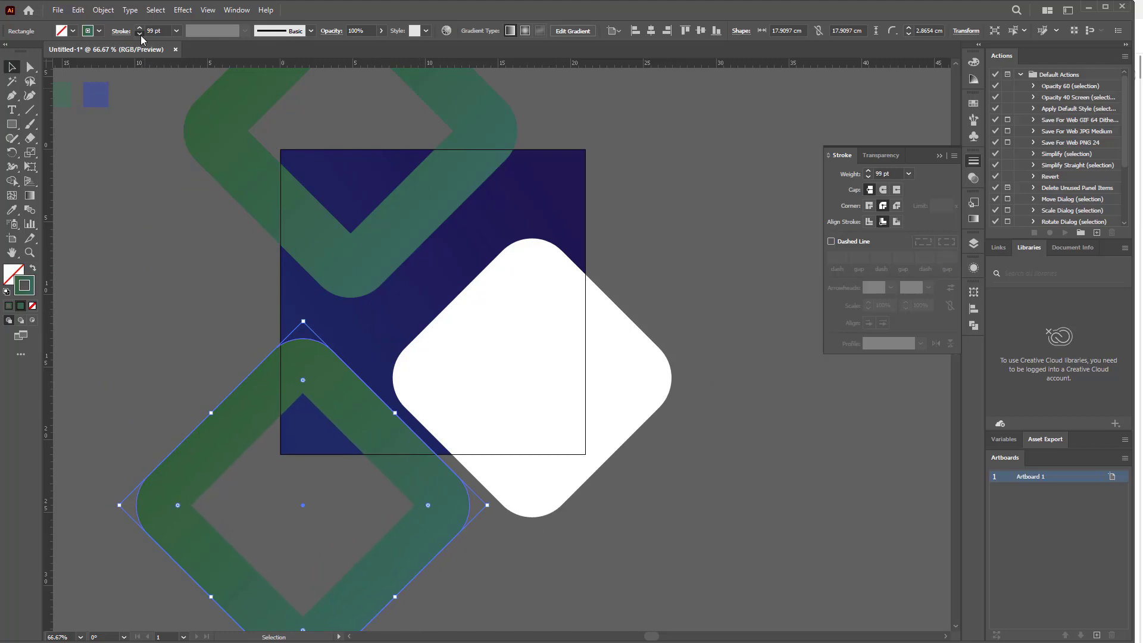
pyautogui.moveTo(303, 322); pyautogui.dragTo(303, 361)
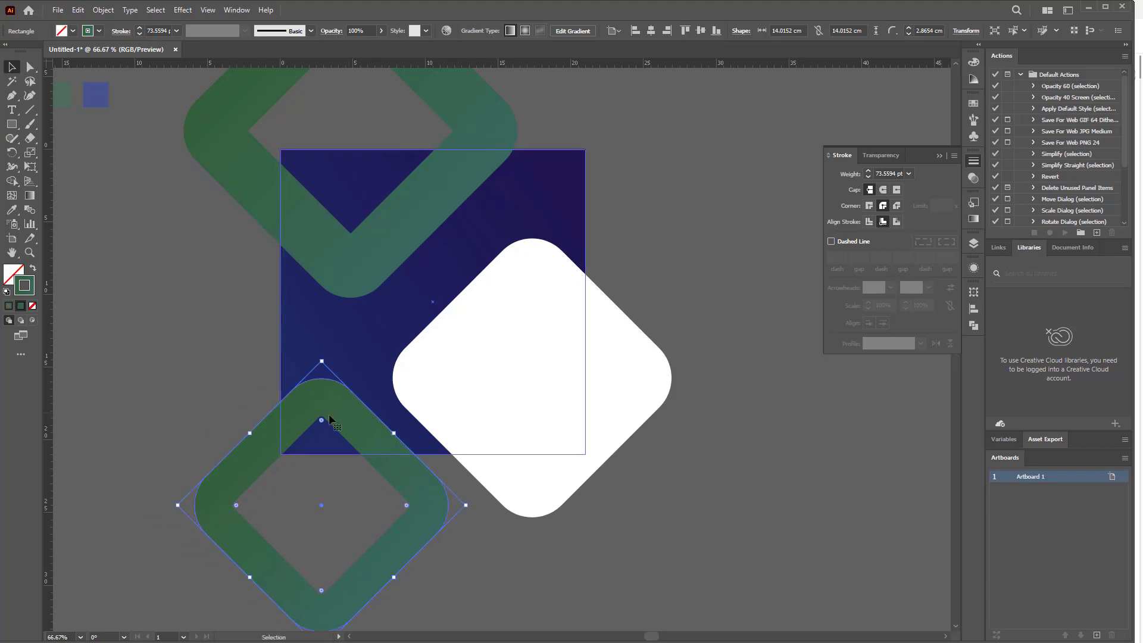
pyautogui.moveTo(525, 575); pyautogui.dragTo(558, 544)
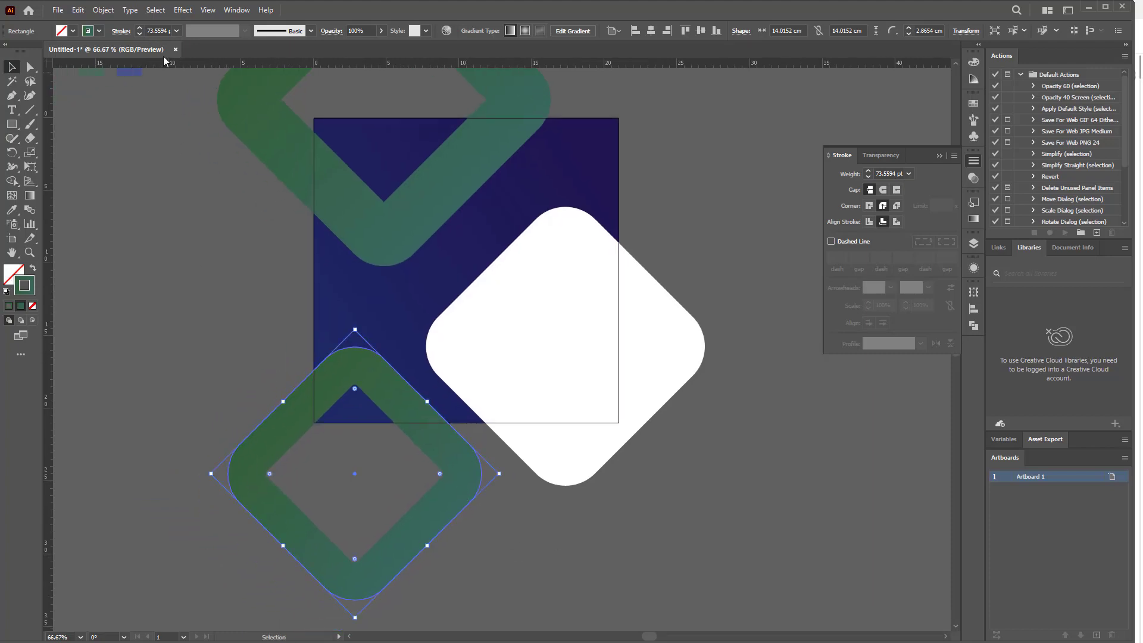
pyautogui.click(140, 34)
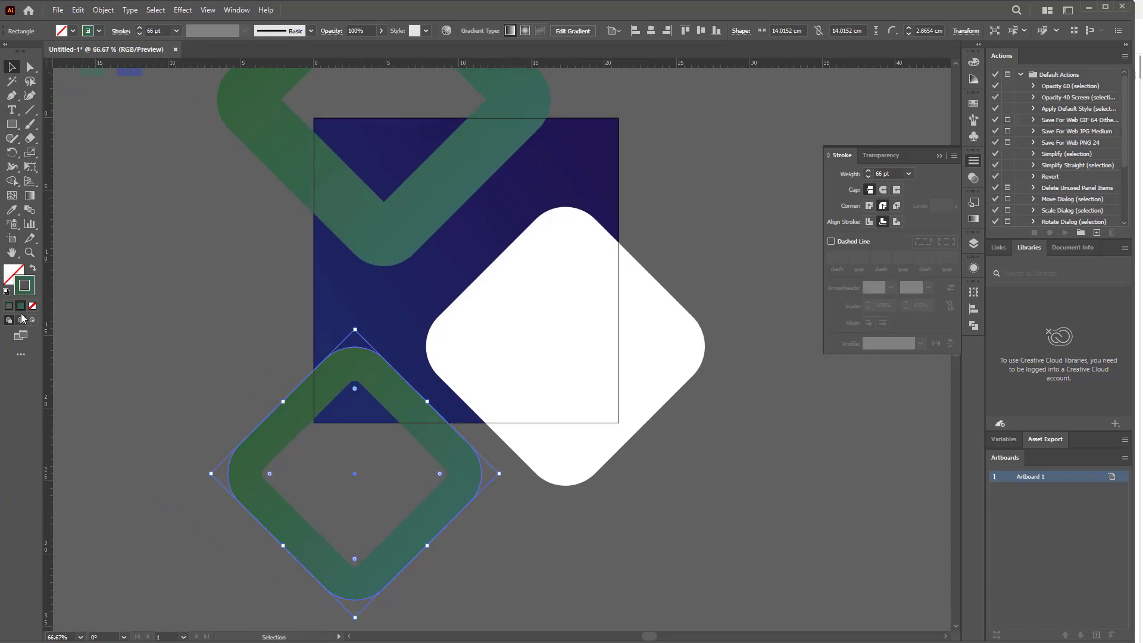
# Brighten both stroke gradient stops by lowering the left stop's magenta and removing the right stop's black
pyautogui.doubleClick(30, 290)
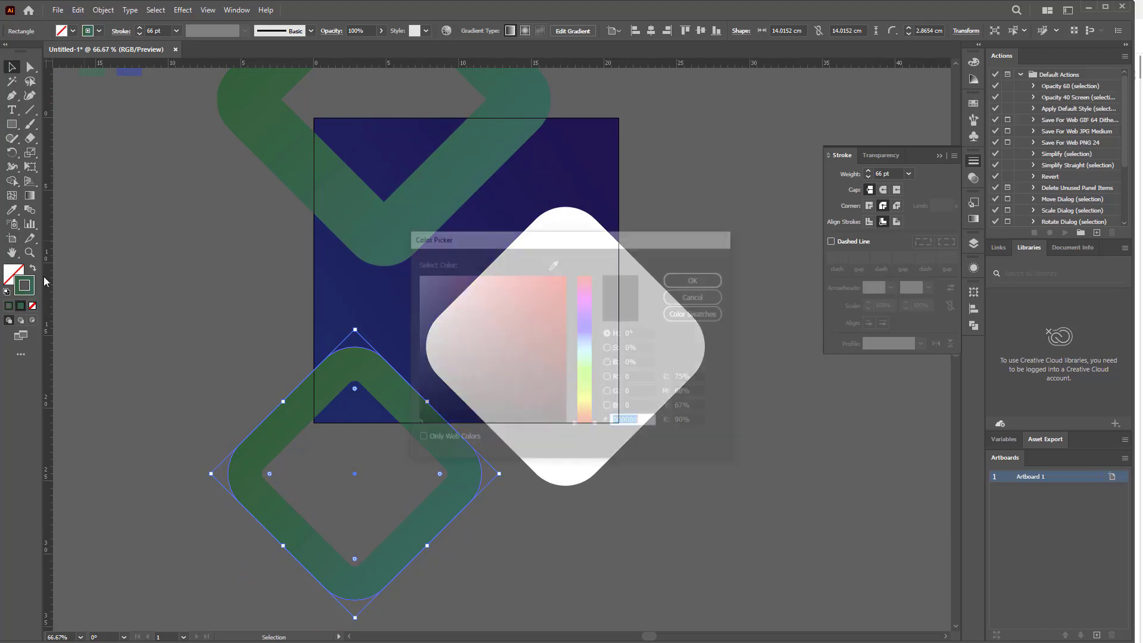
pyautogui.click(696, 296)
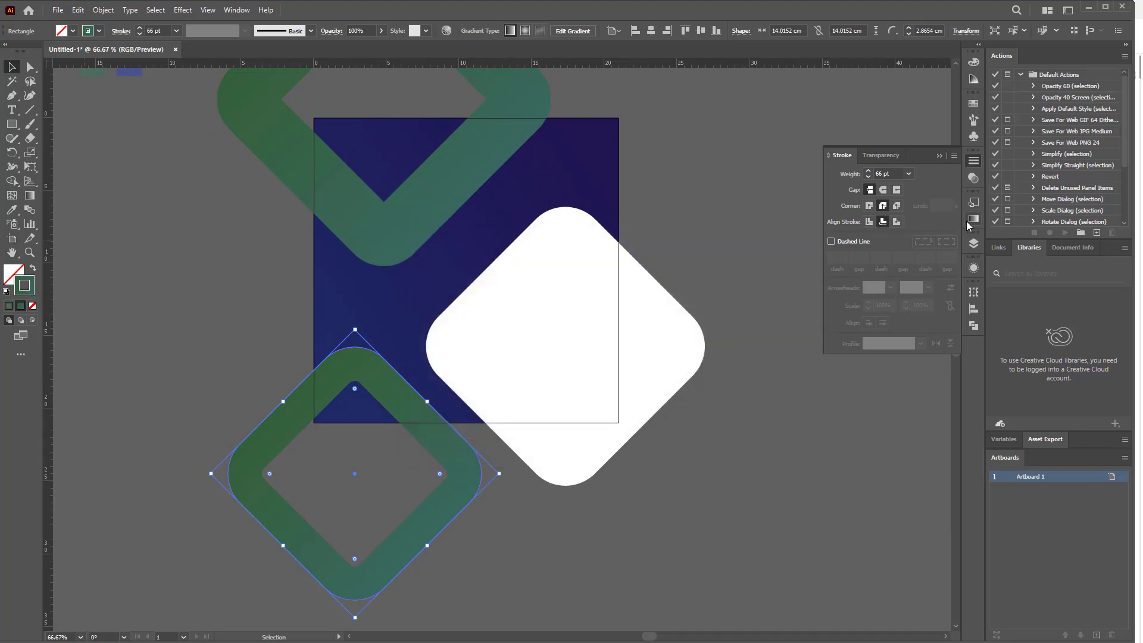
pyautogui.click(974, 219)
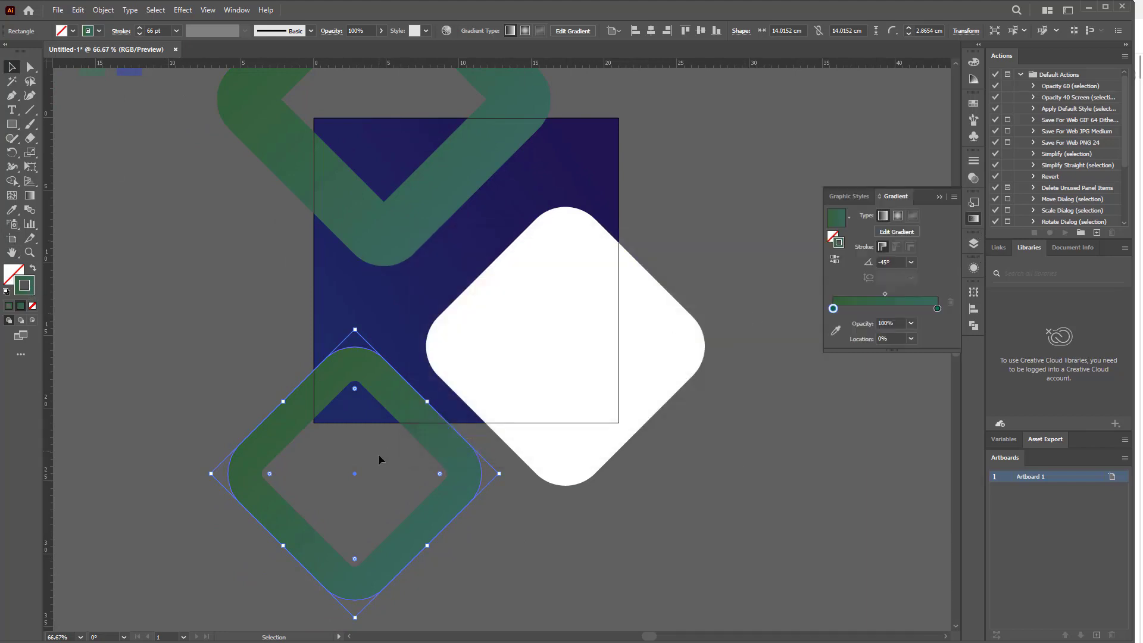
pyautogui.doubleClick(834, 308)
pyautogui.moveTo(865, 376)
pyautogui.mouseDown()
pyautogui.moveTo(855, 374)
pyautogui.moveTo(860, 390)
pyautogui.mouseUp()
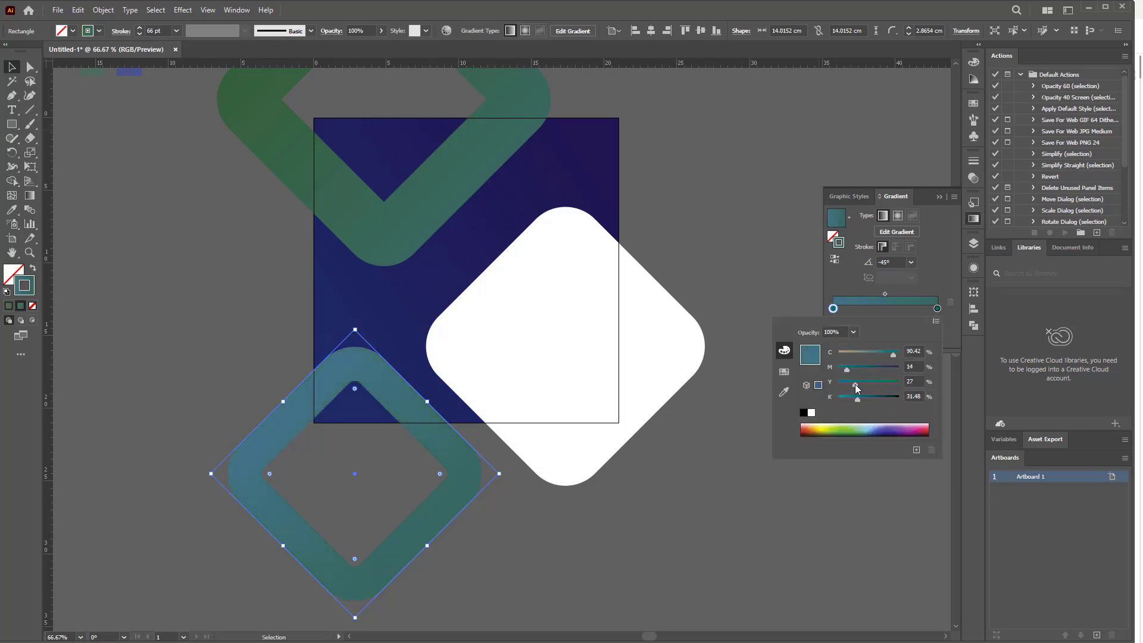
pyautogui.click(937, 309)
pyautogui.doubleClick(938, 308)
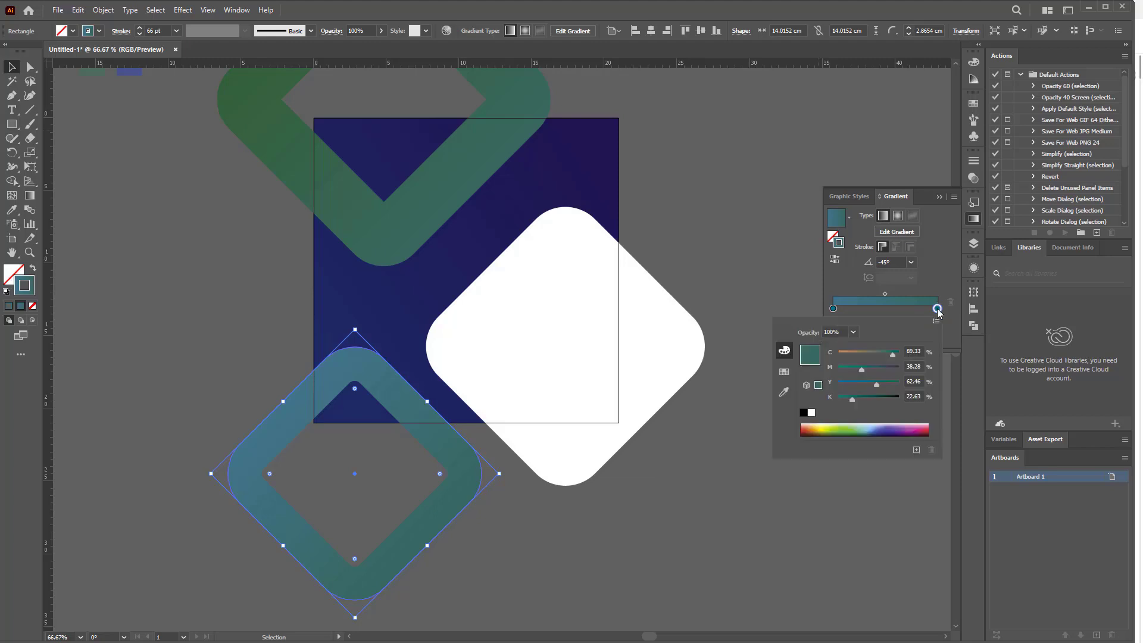
pyautogui.moveTo(854, 398)
pyautogui.mouseDown()
pyautogui.moveTo(834, 394)
pyautogui.moveTo(882, 386)
pyautogui.moveTo(848, 369)
pyautogui.mouseUp()
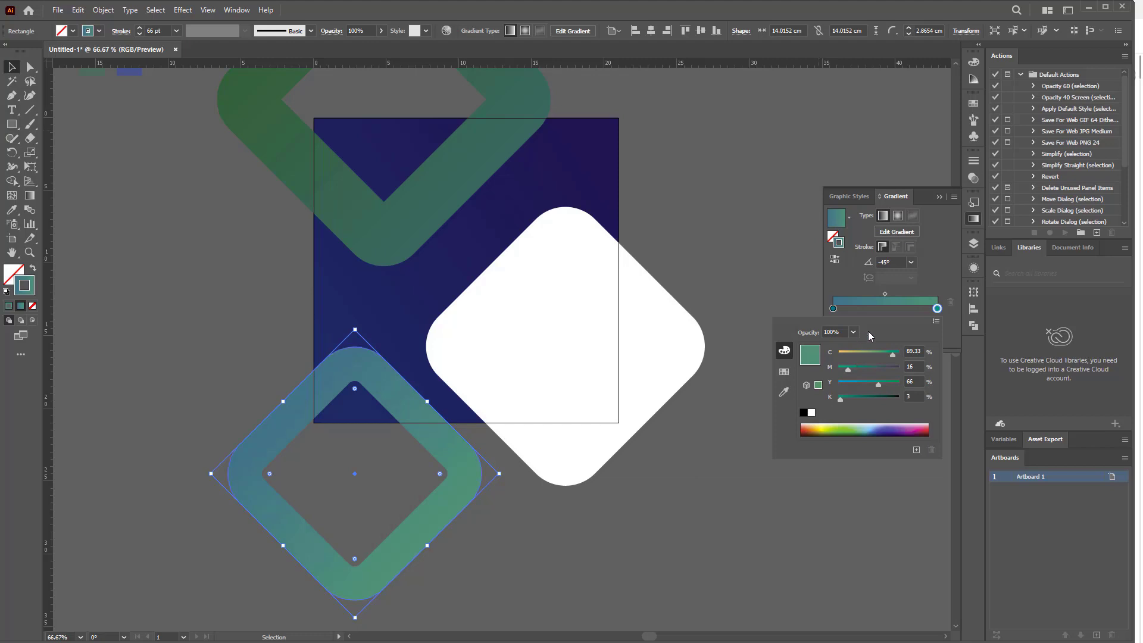
# Set the stroke gradient angle to 90° and switch it to Radial
pyautogui.click(919, 275)
pyautogui.doubleClick(891, 262)
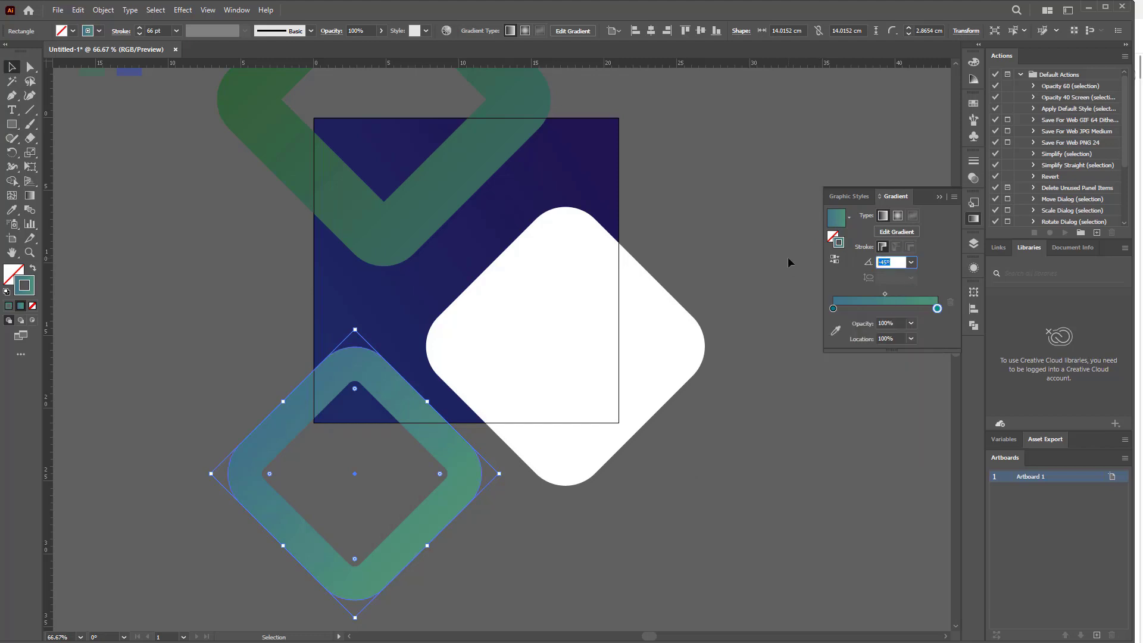
pyautogui.write('90')
pyautogui.press('Return')
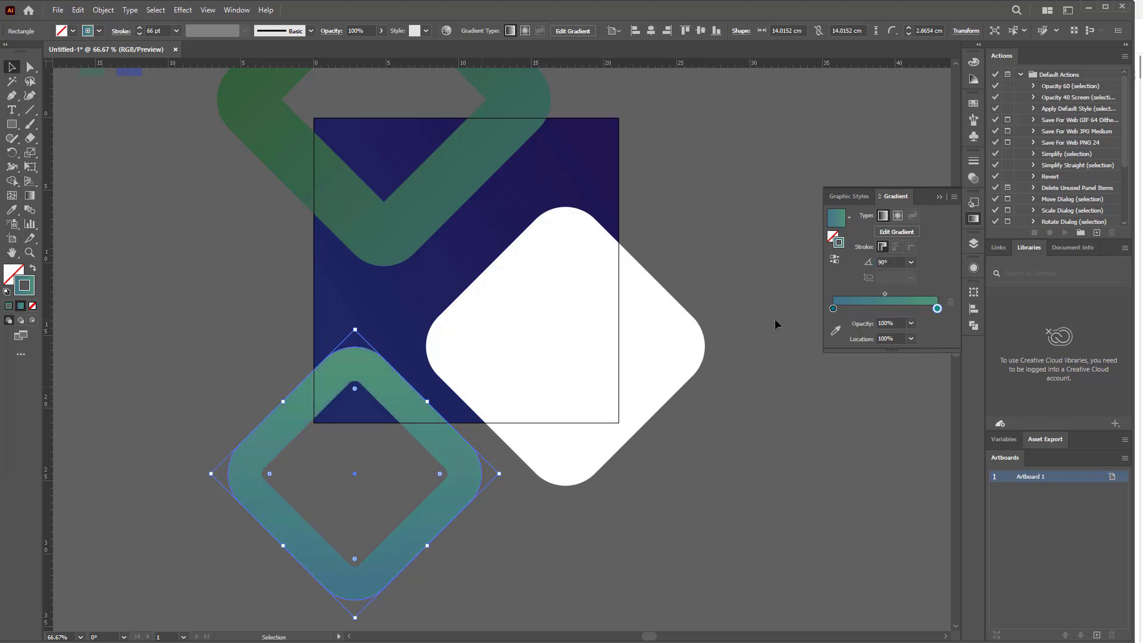
pyautogui.click(24, 197)
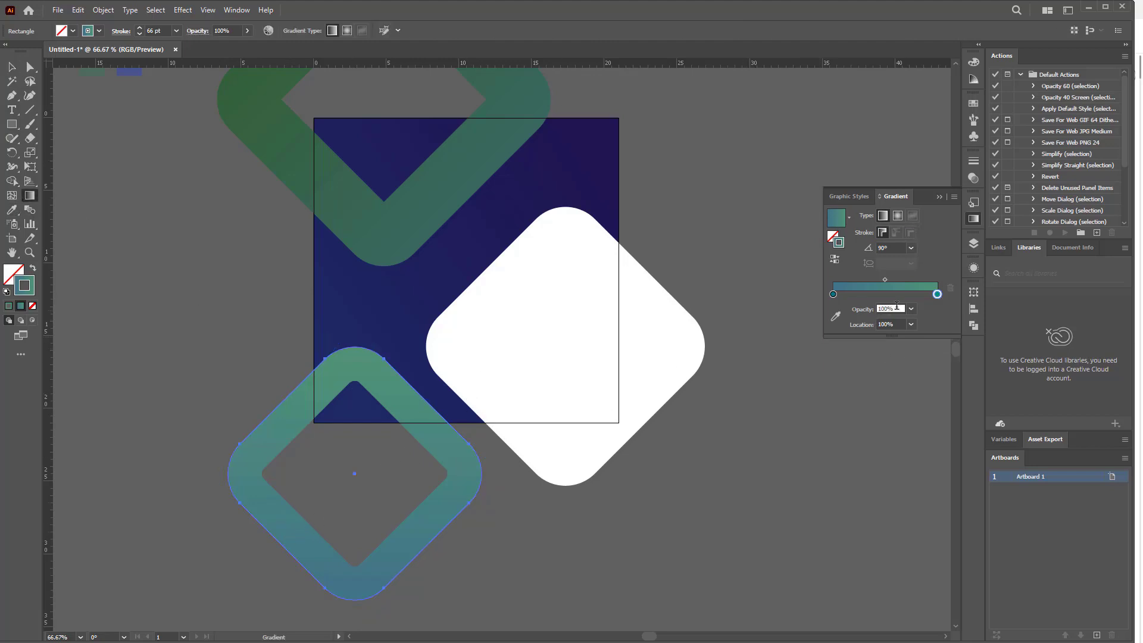
pyautogui.click(896, 248)
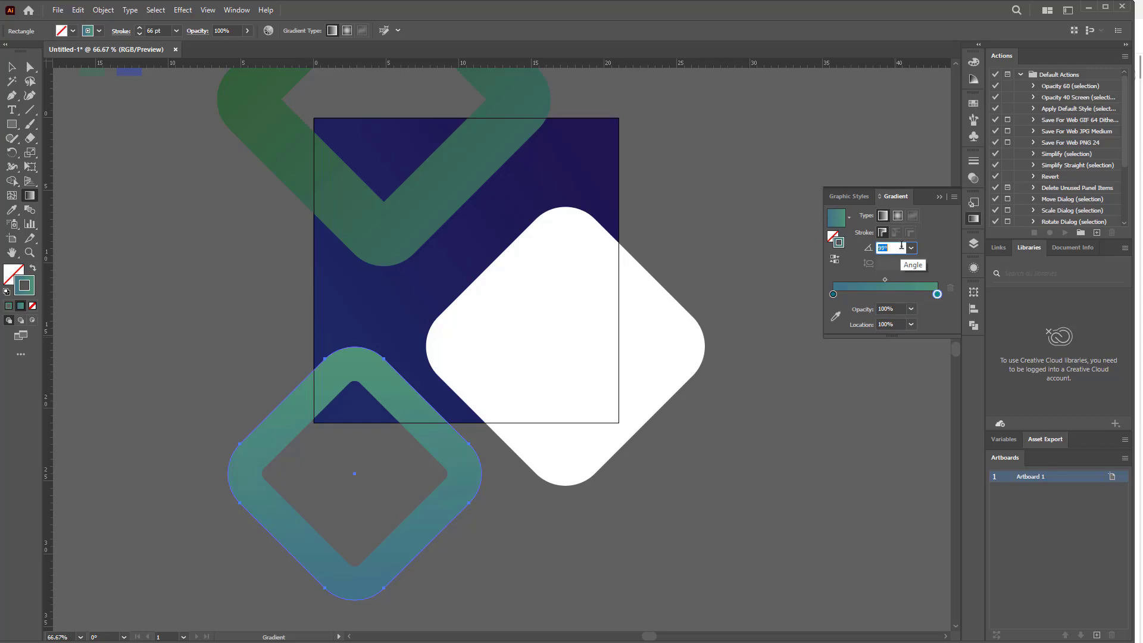
pyautogui.write('108')
pyautogui.click(898, 215)
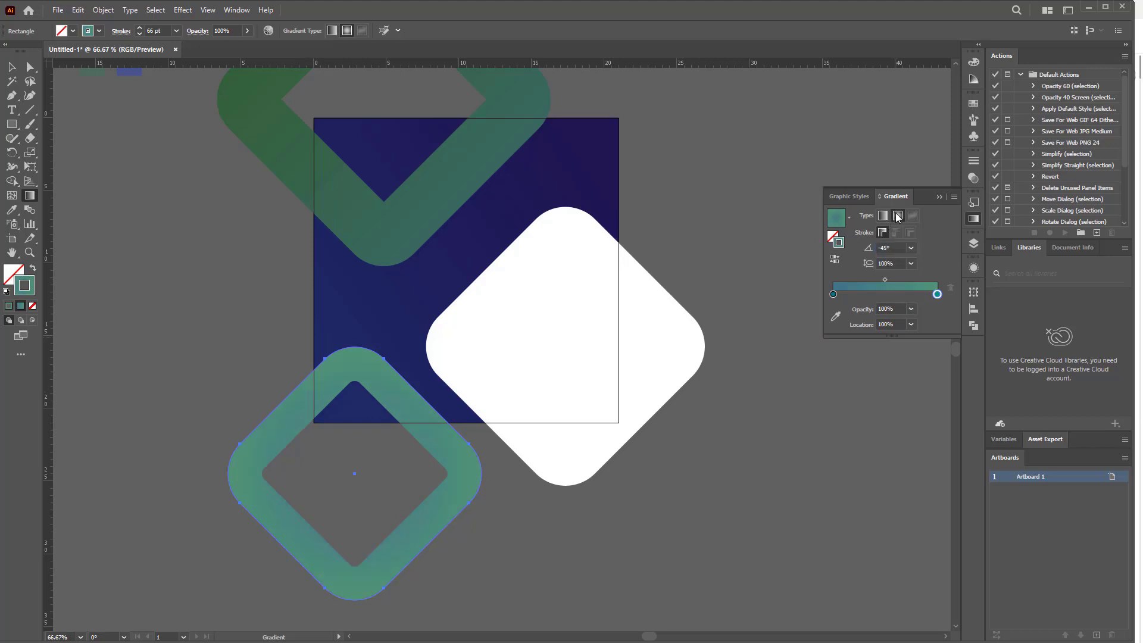
# Resize the white rounded diamond to about 15.32 cm
pyautogui.press('v')
pyautogui.click(104, 167)
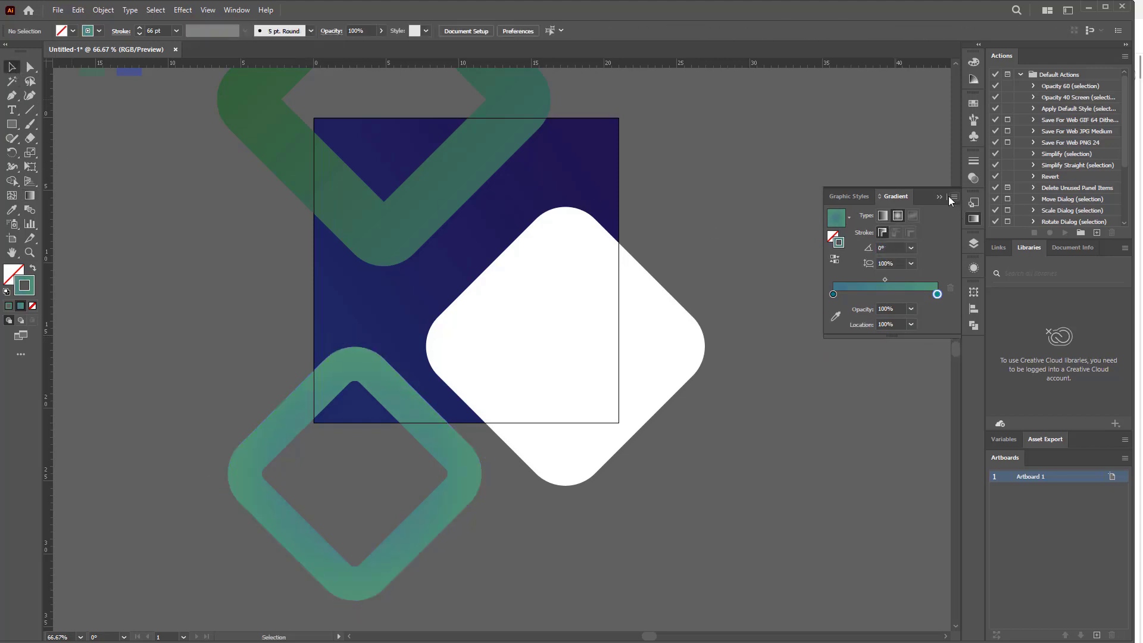
pyautogui.scroll(1, 715, 274)
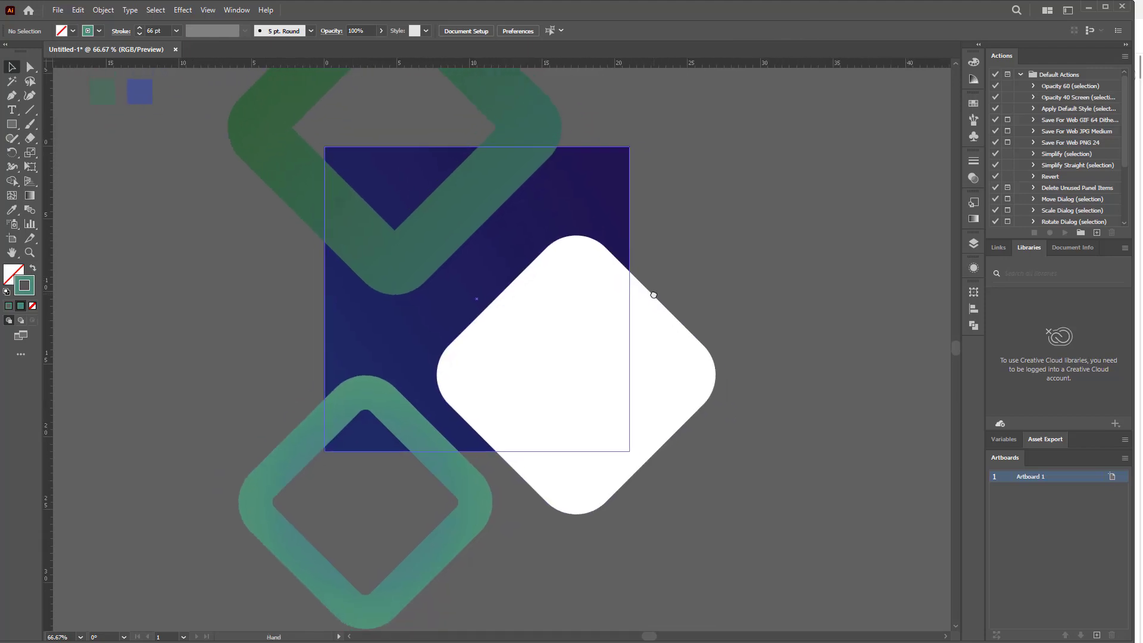
pyautogui.click(595, 307)
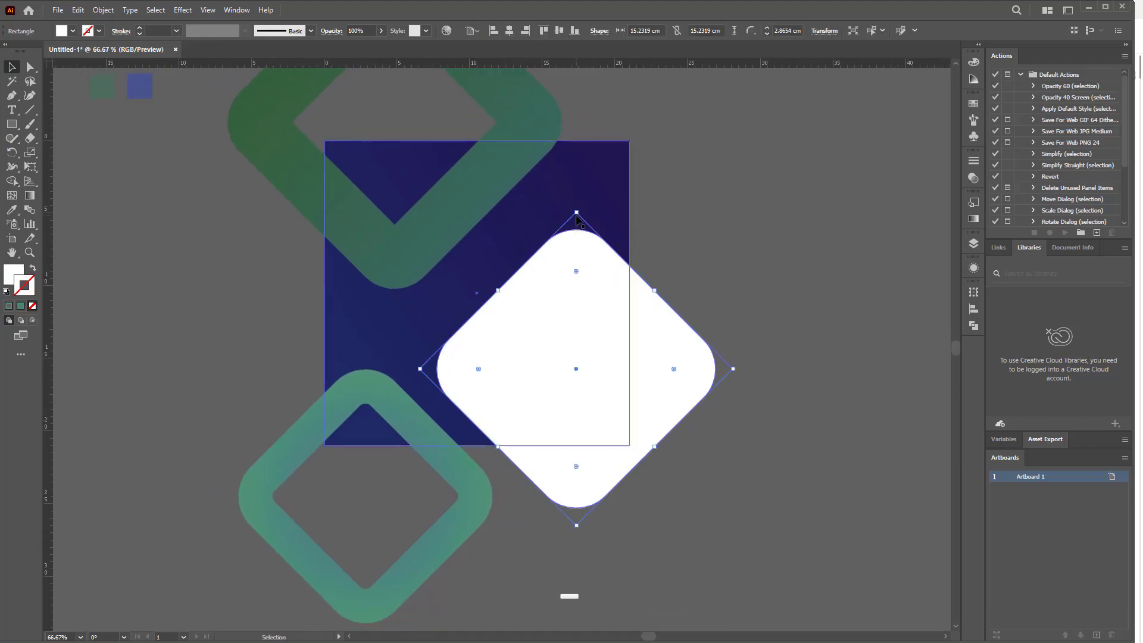
pyautogui.moveTo(576, 212); pyautogui.dragTo(578, 197)
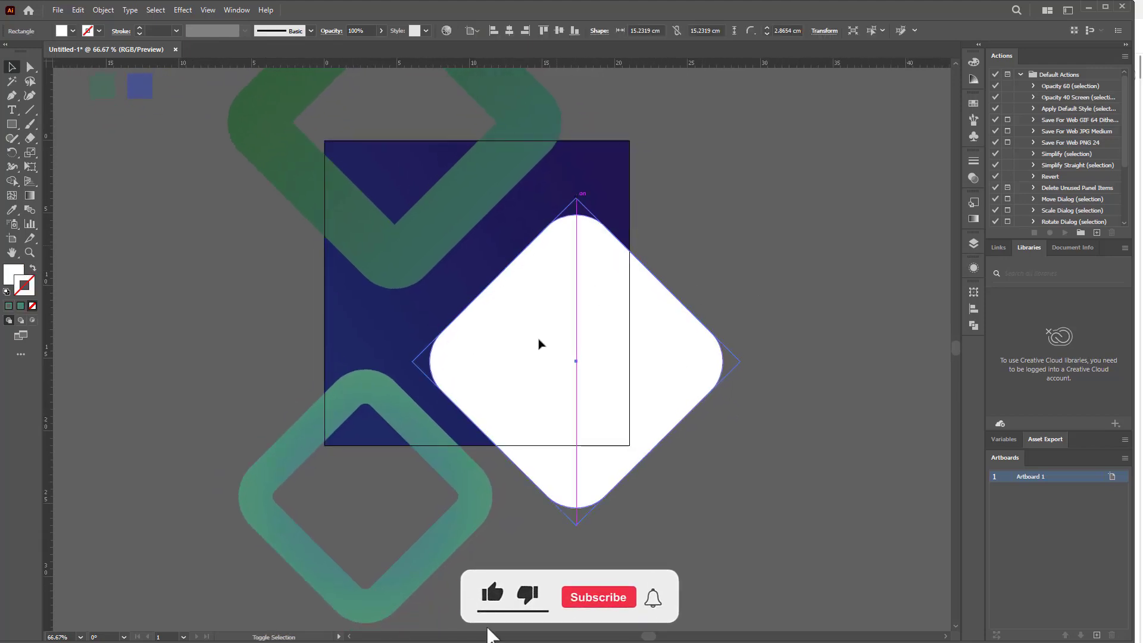
pyautogui.moveTo(494, 443); pyautogui.dragTo(501, 437)
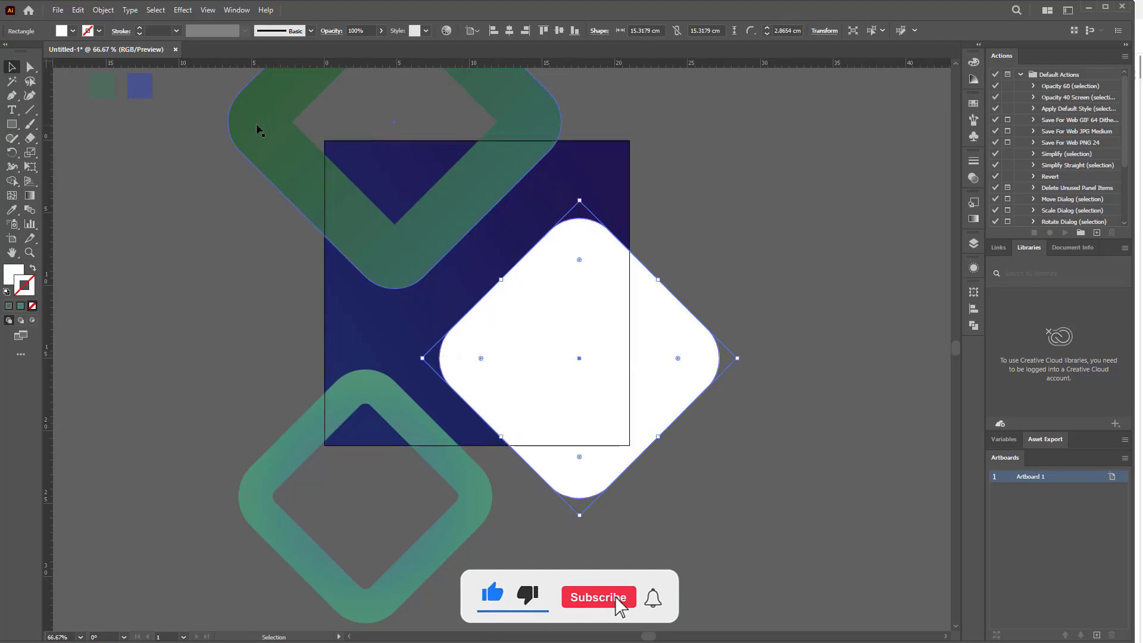
# Offset the white diamond's path by -1 cm to create an inner copy
pyautogui.click(103, 10)
pyautogui.moveTo(119, 319)
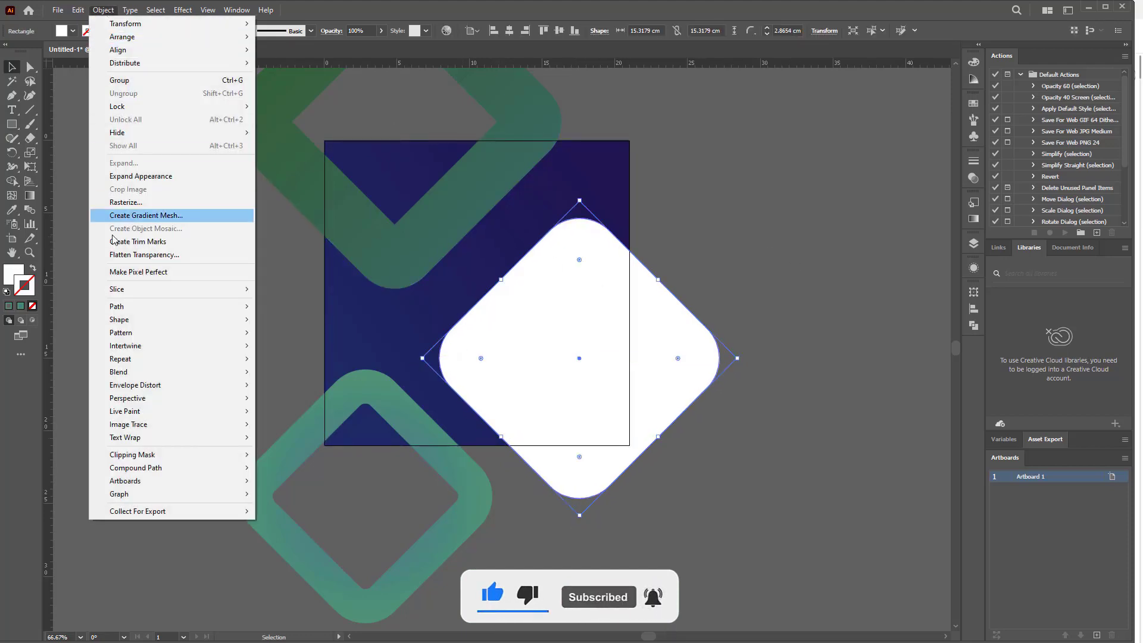
pyautogui.click(295, 350)
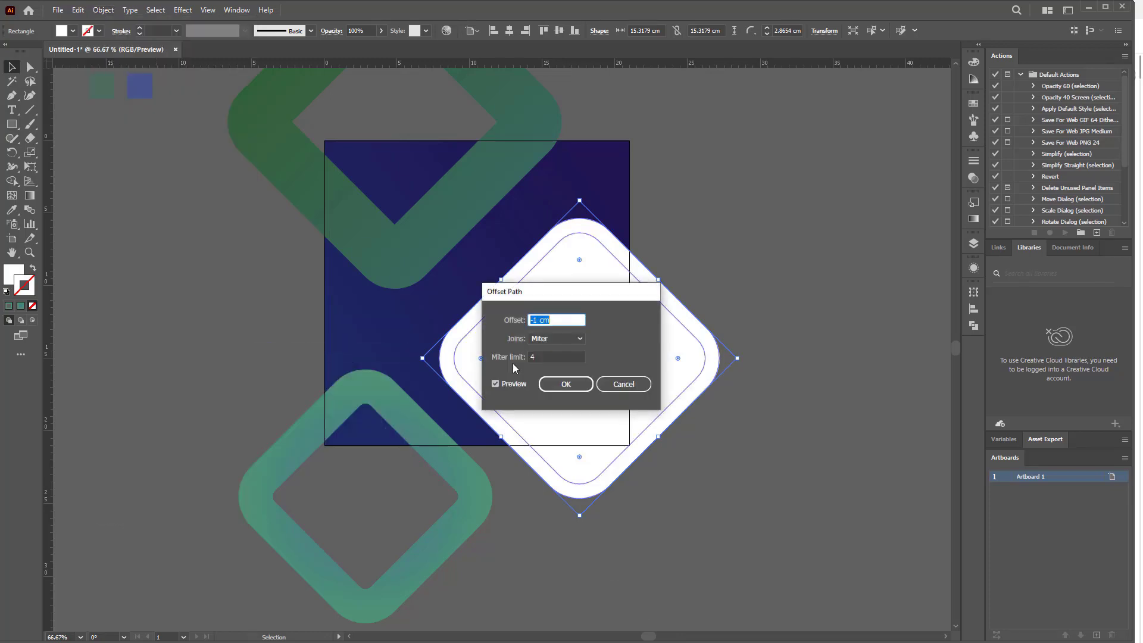
pyautogui.click(569, 385)
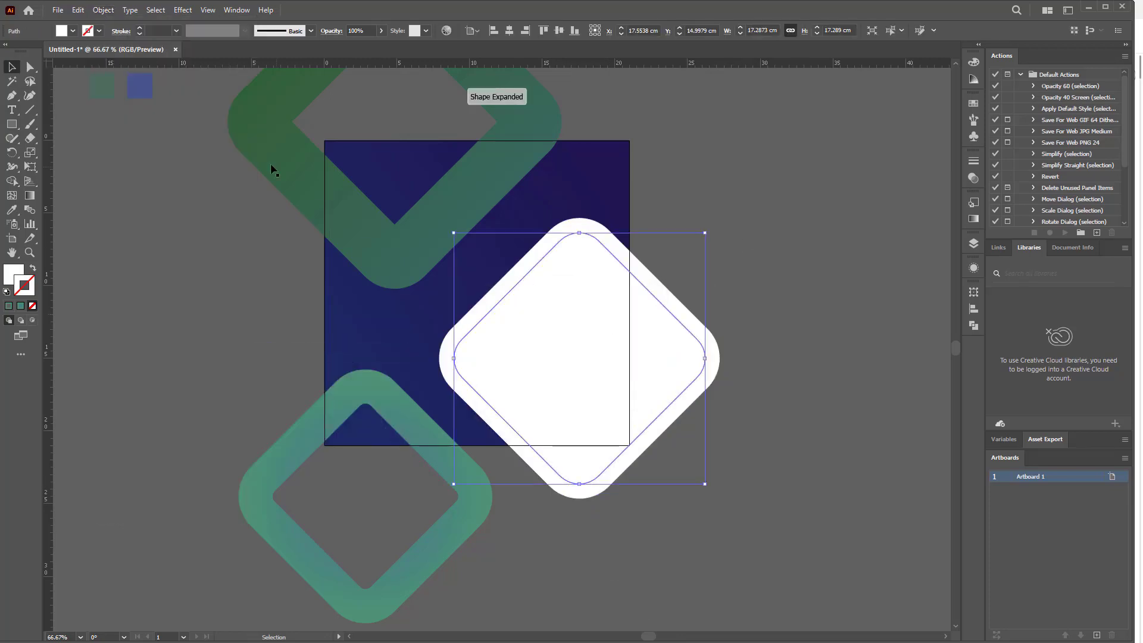
pyautogui.click(73, 31)
# Fill the inner diamond with red and select it
pyautogui.click(41, 52)
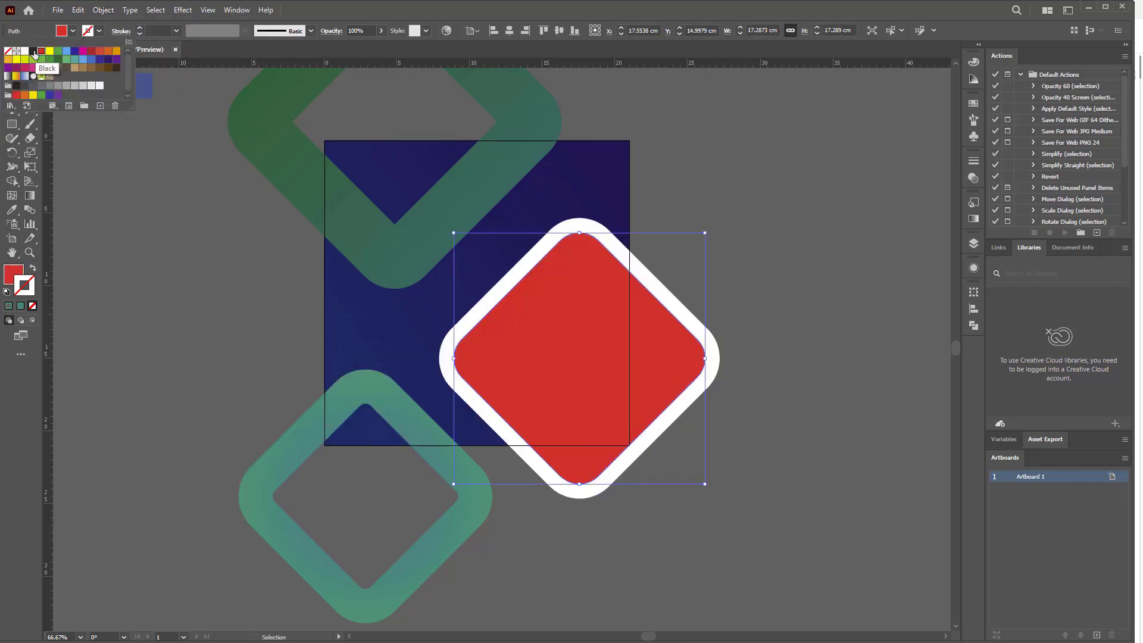
pyautogui.click(191, 291)
pyautogui.moveTo(409, 369); pyautogui.dragTo(368, 343)
pyautogui.click(605, 270)
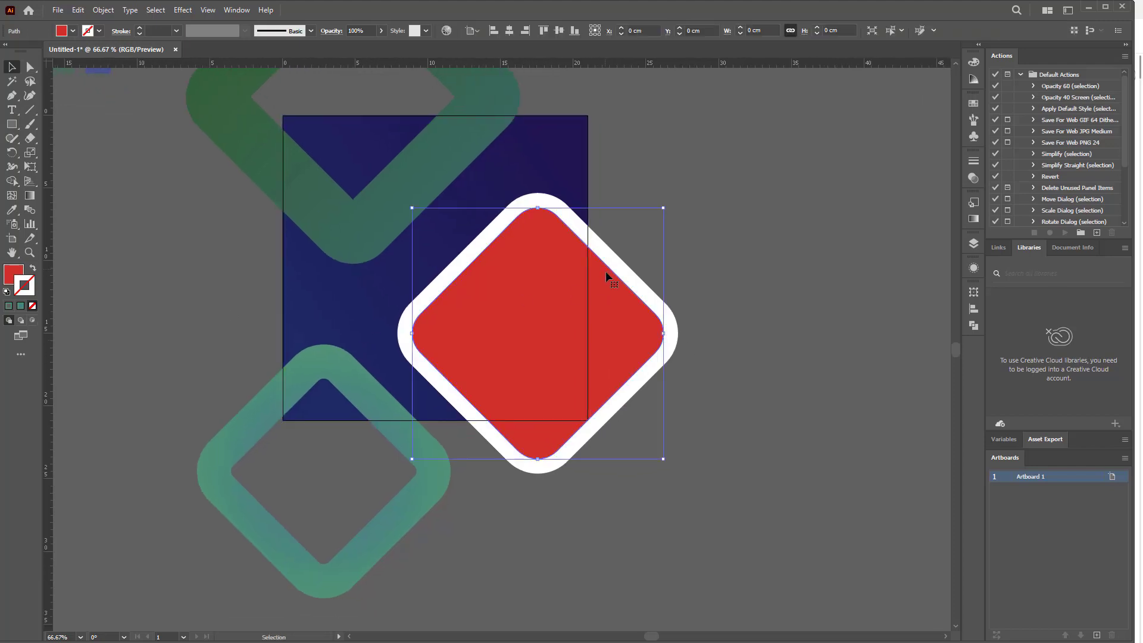
pyautogui.moveTo(605, 270); pyautogui.dragTo(578, 242)
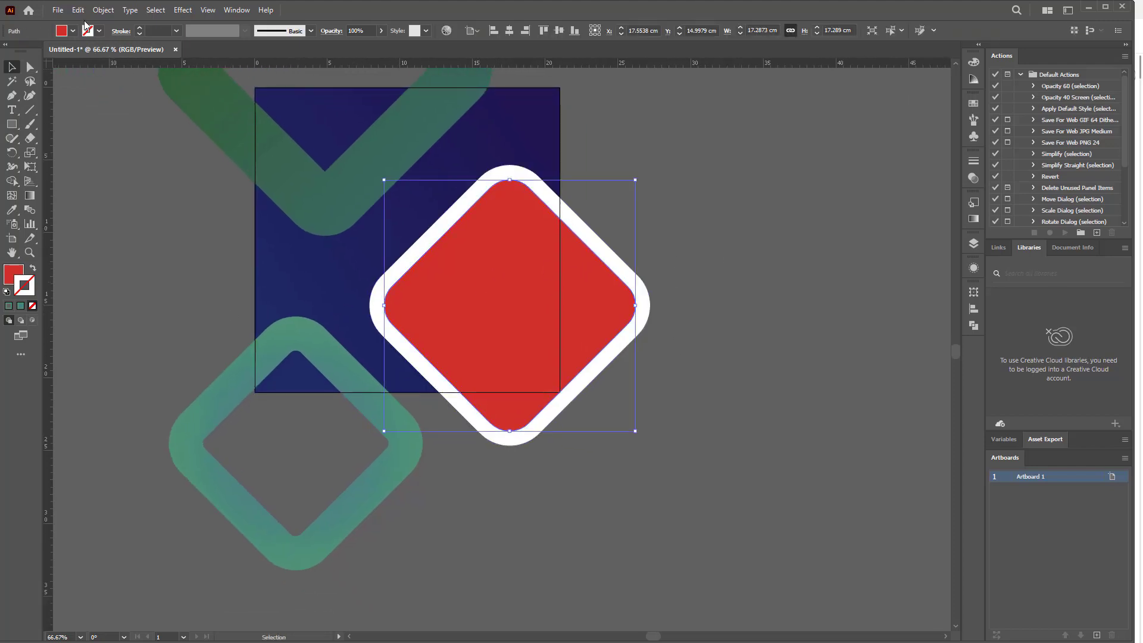
# Set a copy of the red diamond aside, then subtract the original from the white shape with Pathfinder Minus Front
pyautogui.moveTo(490, 305); pyautogui.dragTo(863, 306)
pyautogui.keyDown('shift'); pyautogui.click(528, 179); pyautogui.keyUp('shift')
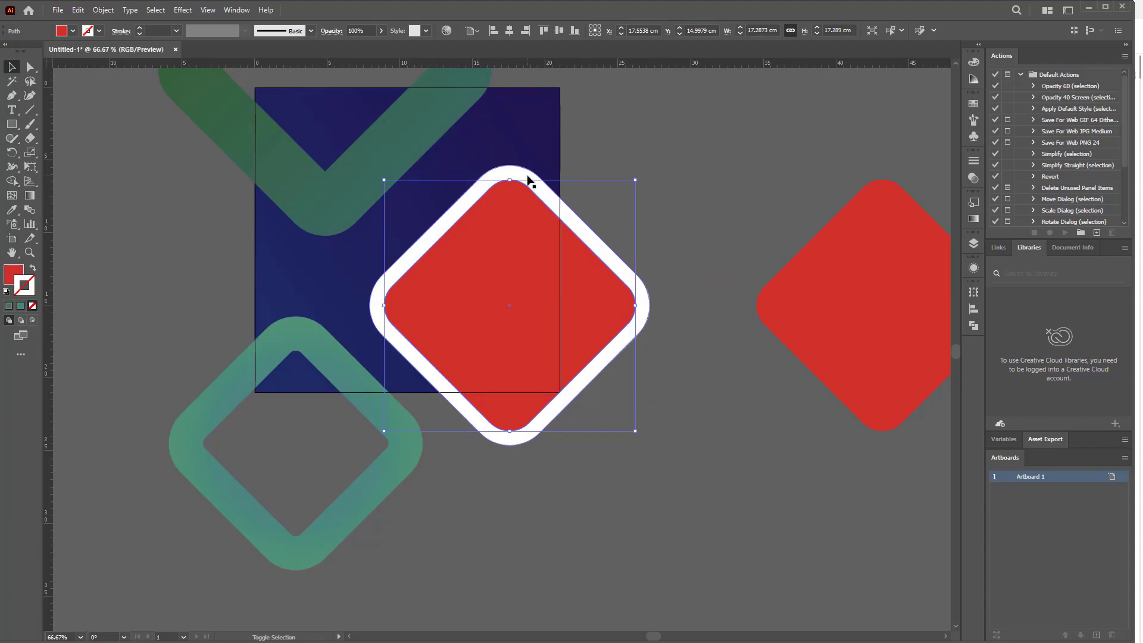
pyautogui.click(974, 325)
pyautogui.click(858, 320)
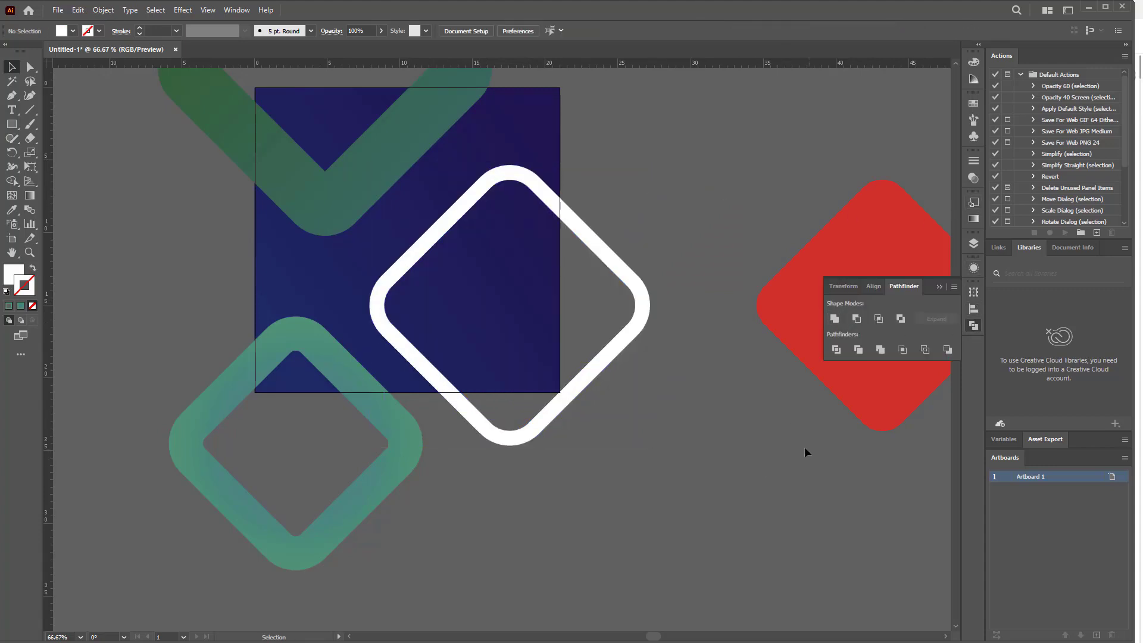
# Move the red diamond copy back inside the white ring
pyautogui.hscroll(3, 774, 387)
pyautogui.click(718, 318)
pyautogui.moveTo(718, 318); pyautogui.dragTo(360, 298)
pyautogui.click(603, 212)
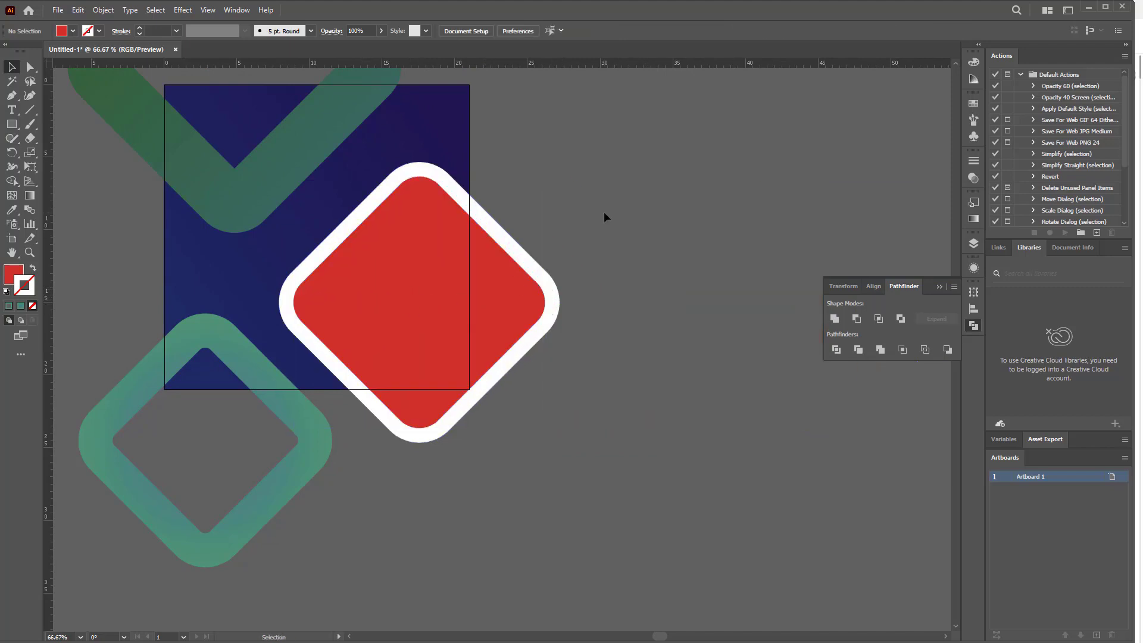
pyautogui.click(460, 288)
pyautogui.scroll(-2, 536, 441)
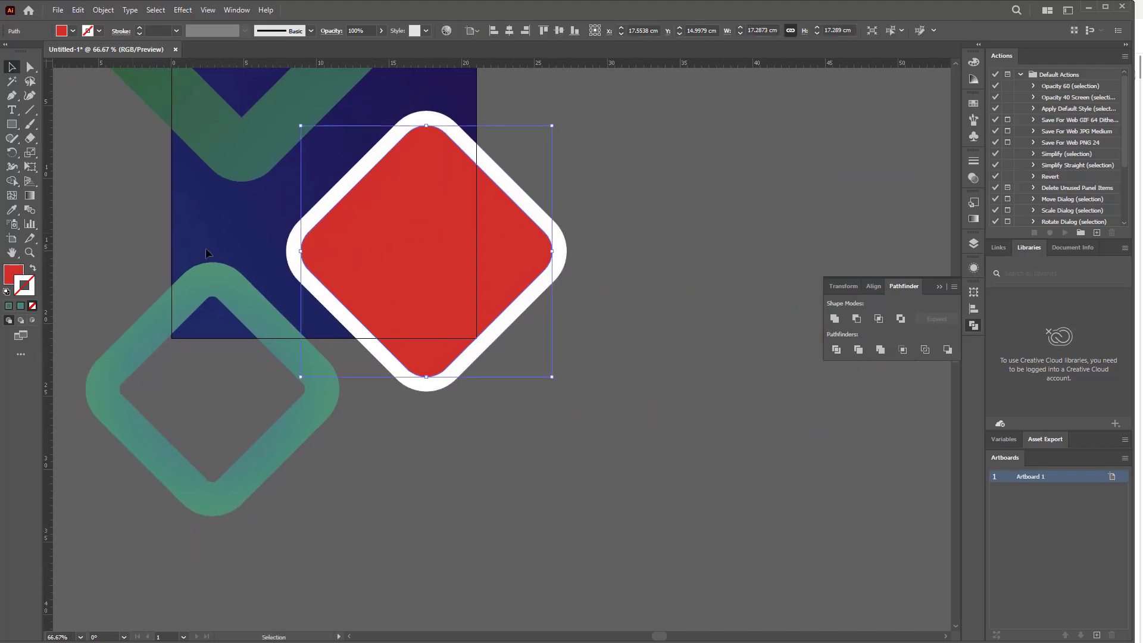
# Draw a rectangle below the red diamond and eyedrop the green diamond's gradient onto it
pyautogui.click(12, 123)
pyautogui.moveTo(441, 373); pyautogui.dragTo(635, 429)
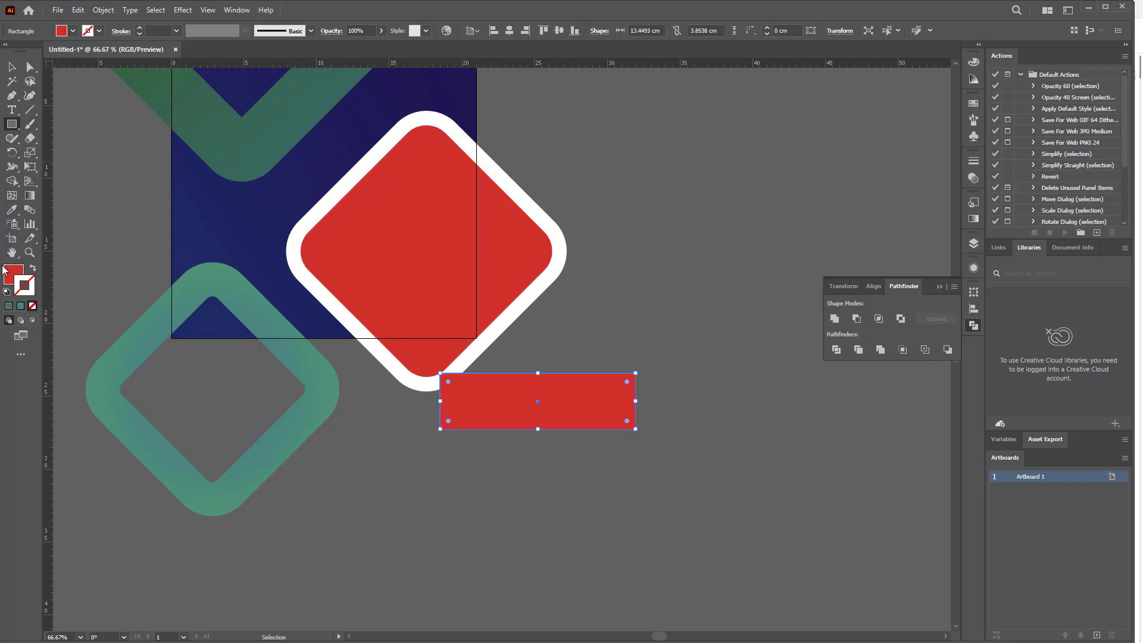
pyautogui.click(11, 209)
pyautogui.click(252, 296)
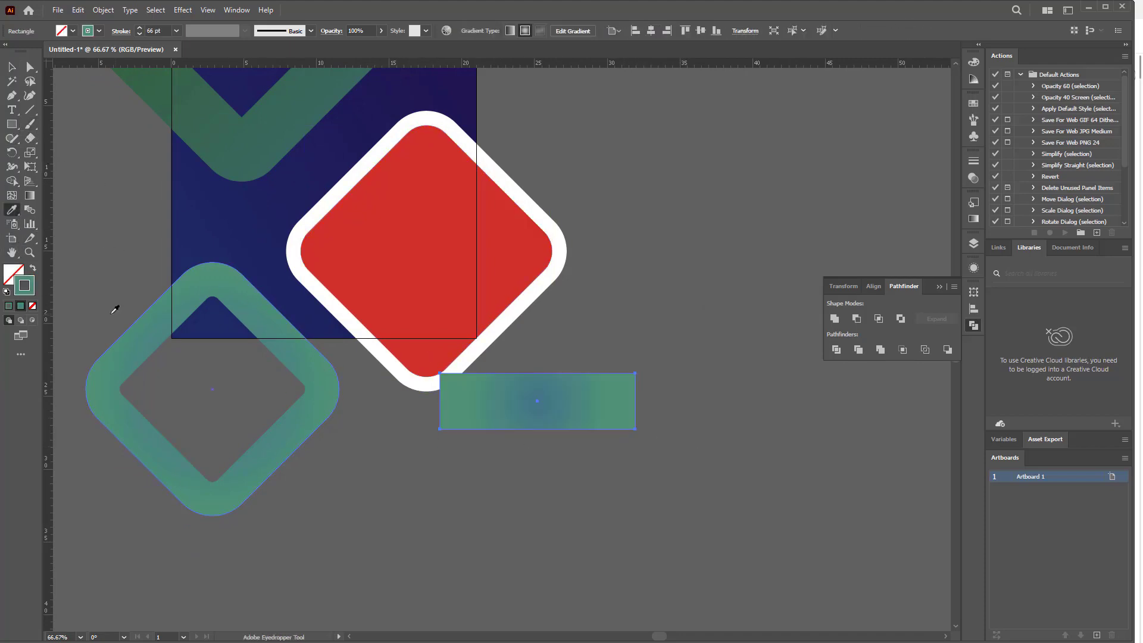
# Make the teal-green gradient a linear fill with no stroke
pyautogui.click(33, 269)
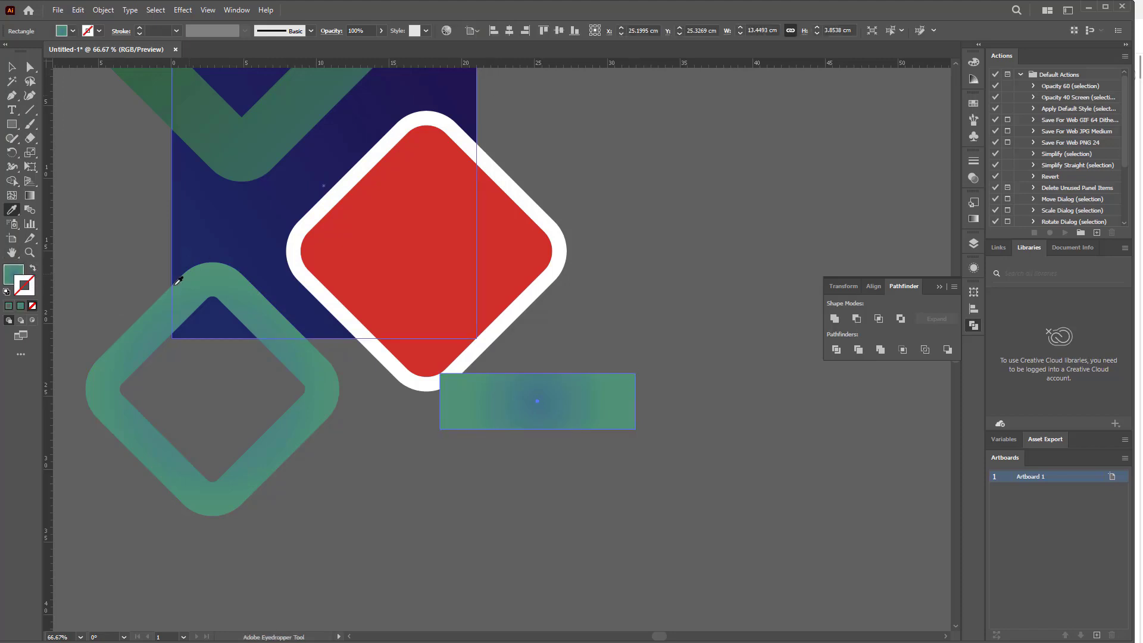
pyautogui.press('ctrl')
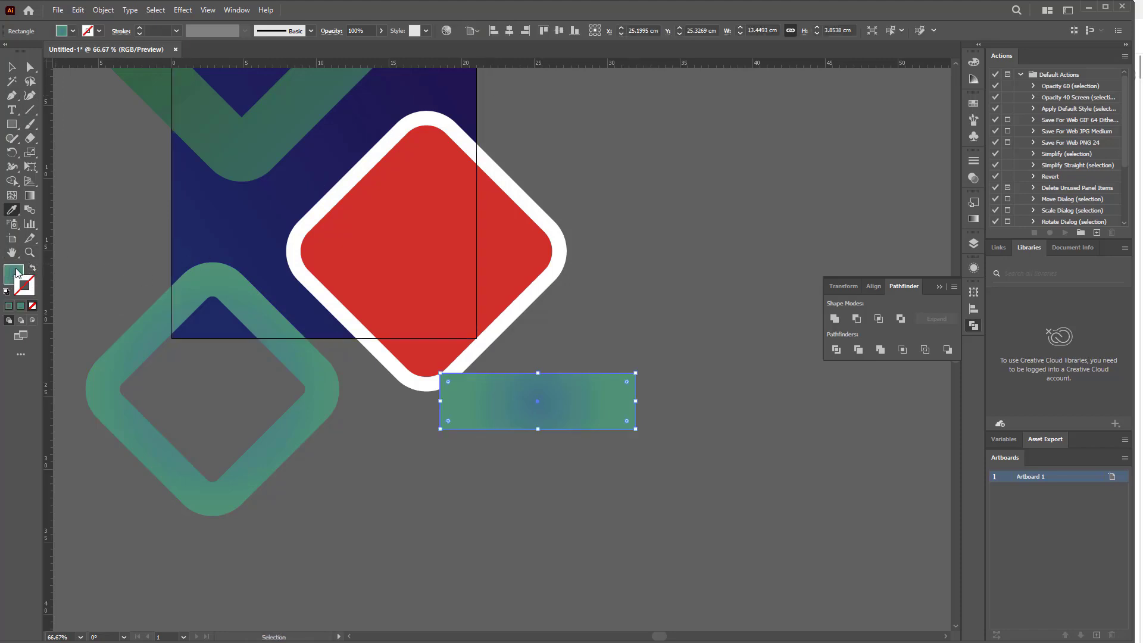
pyautogui.click(16, 273)
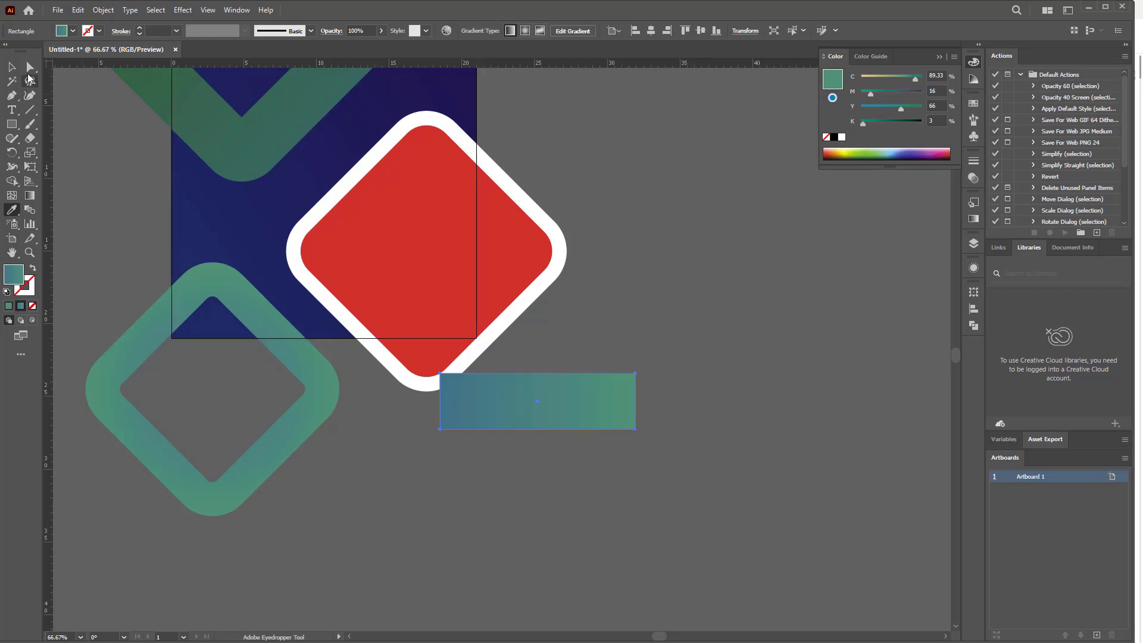
pyautogui.click(29, 71)
# Round the rectangle into a pill, stretch it to about 22.8 cm and rotate it diagonally
pyautogui.moveTo(451, 384); pyautogui.dragTo(547, 438)
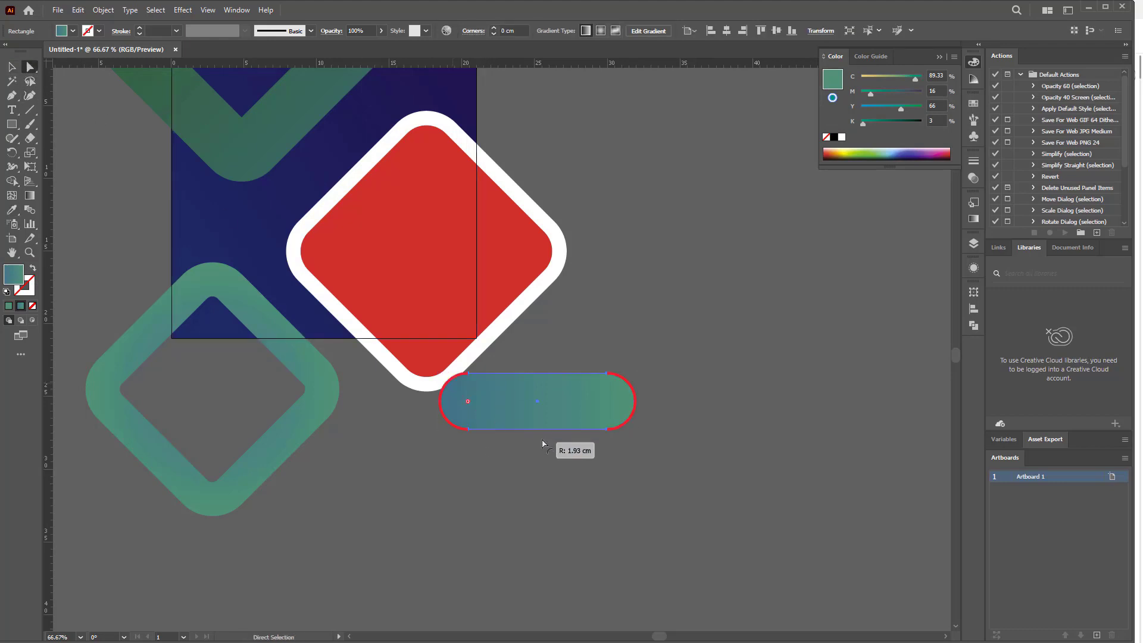
pyautogui.click(11, 67)
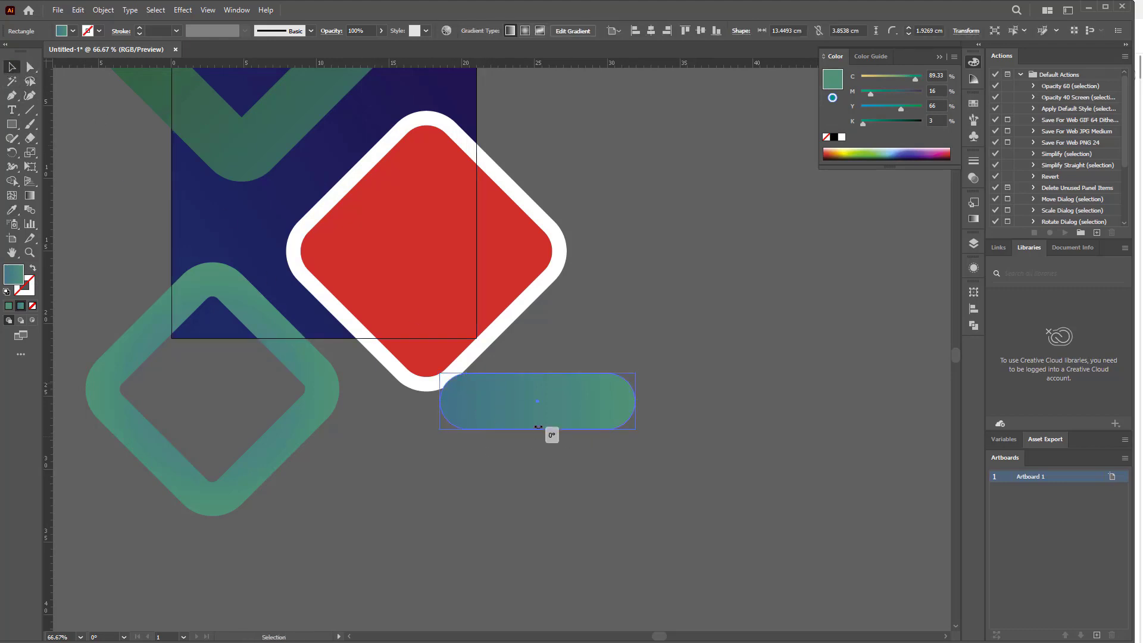
pyautogui.moveTo(539, 430); pyautogui.dragTo(540, 402)
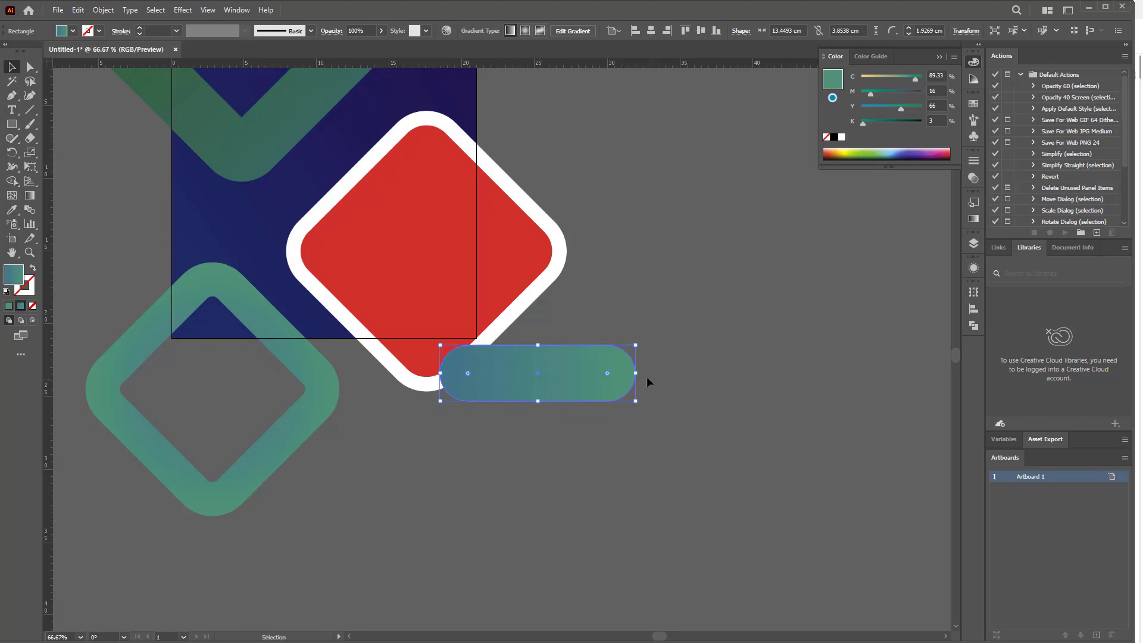
pyautogui.moveTo(636, 374); pyautogui.dragTo(771, 374)
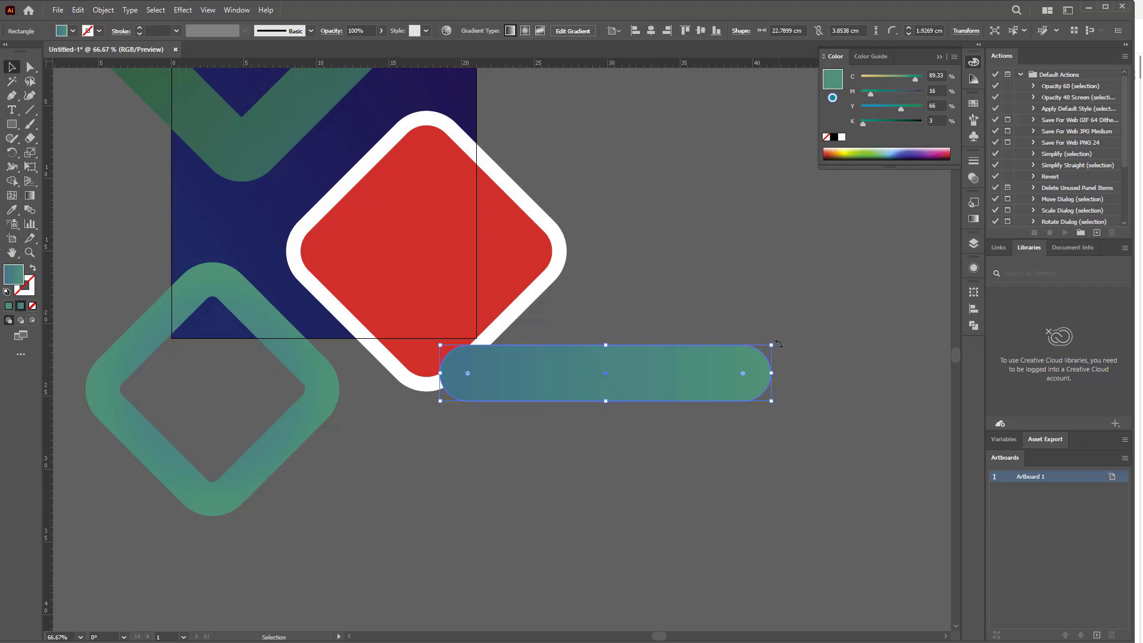
pyautogui.moveTo(775, 344); pyautogui.dragTo(780, 476)
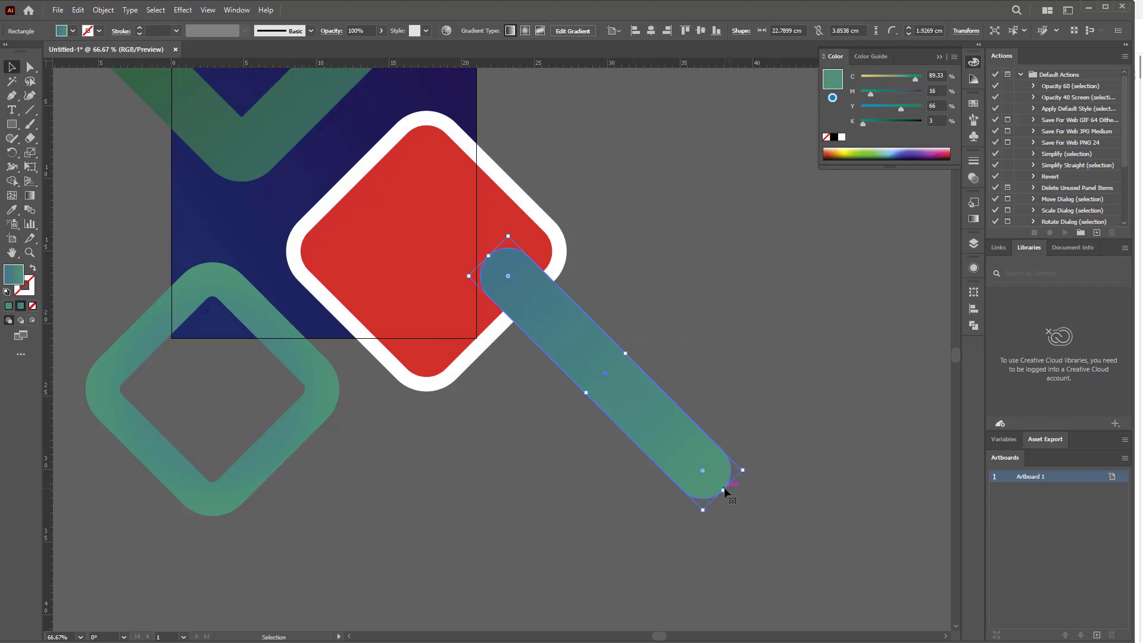
# Thin the pill, align it to the diamond's lower-left edge, enlarge its rounding, set 75% opacity
pyautogui.moveTo(723, 490)
pyautogui.mouseDown()
pyautogui.moveTo(616, 361)
pyautogui.moveTo(405, 375)
pyautogui.moveTo(405, 351)
pyautogui.mouseUp()
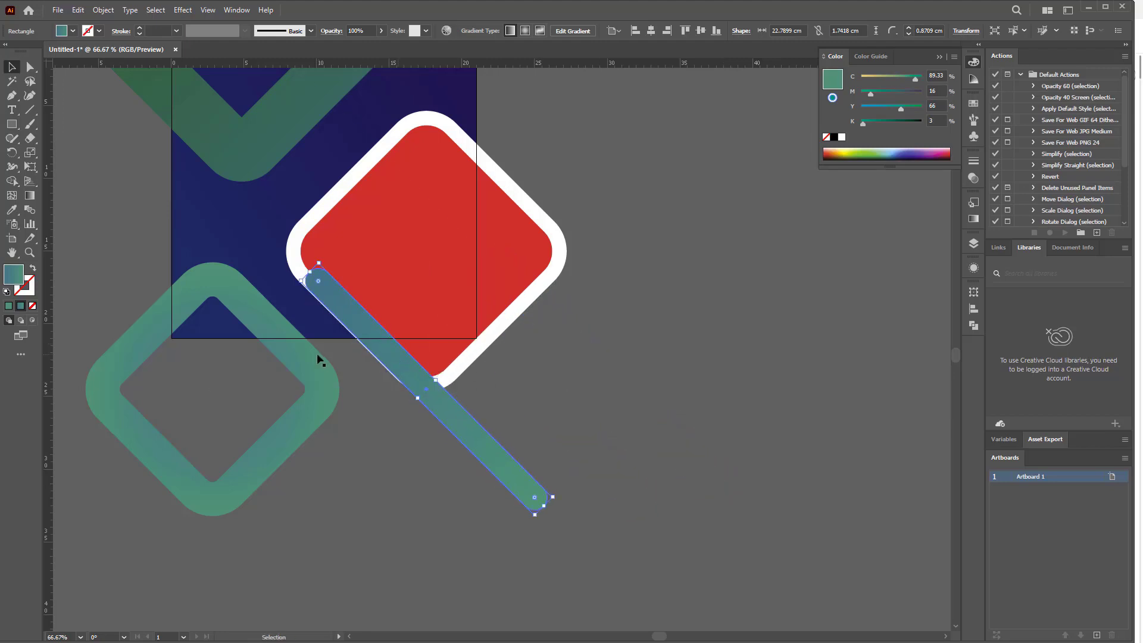
pyautogui.scroll(4, 336, 337)
pyautogui.scroll(-2, 517, 320)
pyautogui.moveTo(523, 322); pyautogui.dragTo(497, 317)
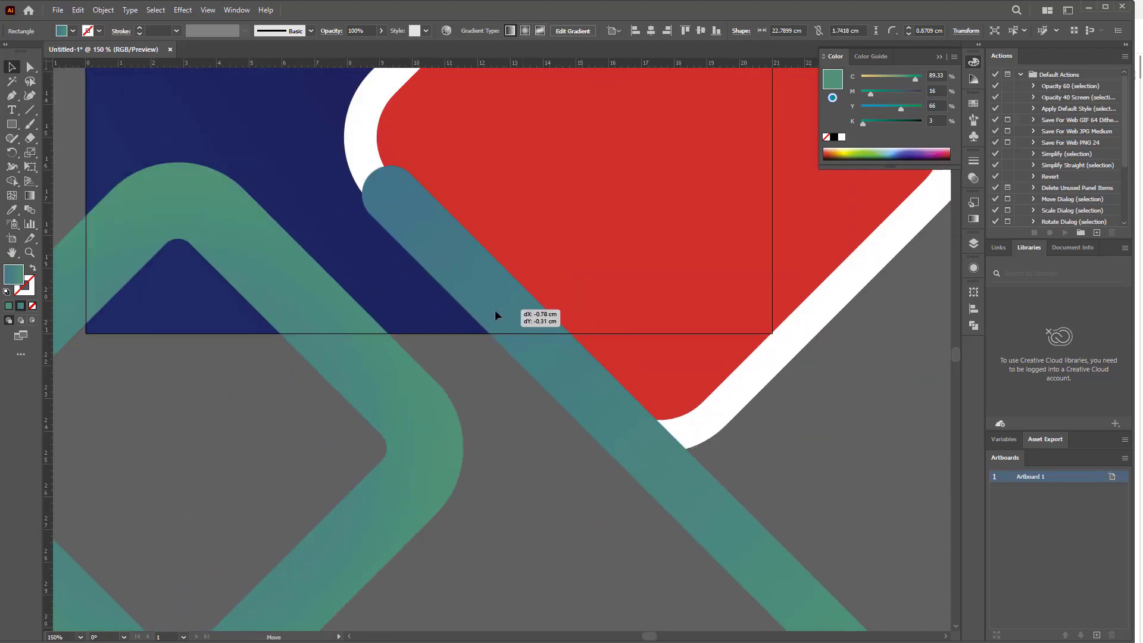
pyautogui.moveTo(656, 412); pyautogui.dragTo(640, 411)
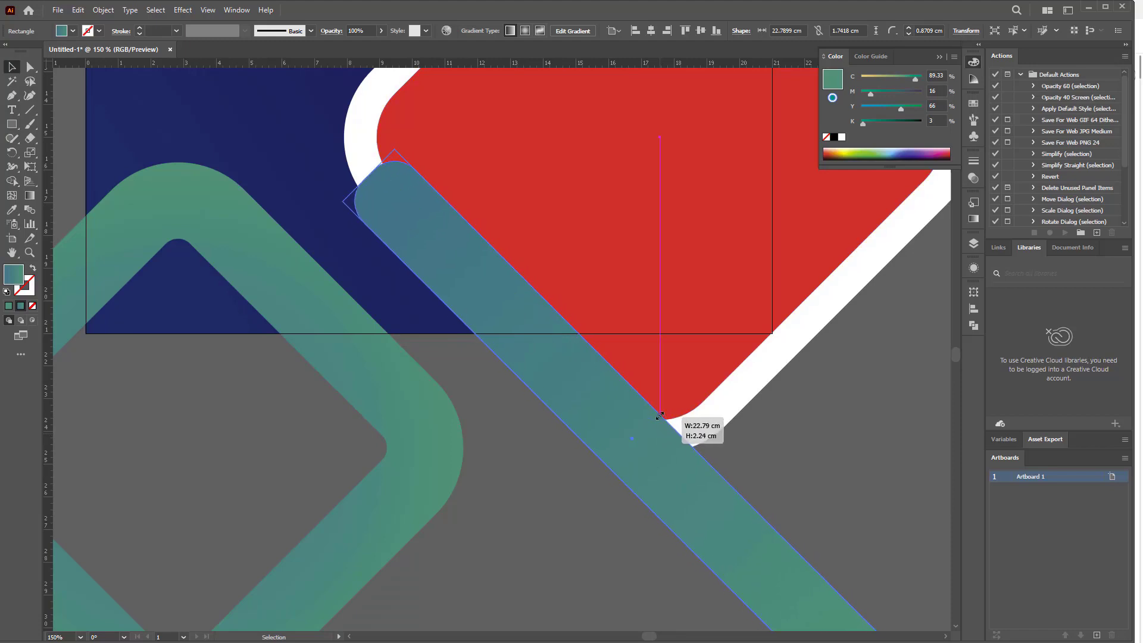
pyautogui.moveTo(393, 189); pyautogui.dragTo(344, 264)
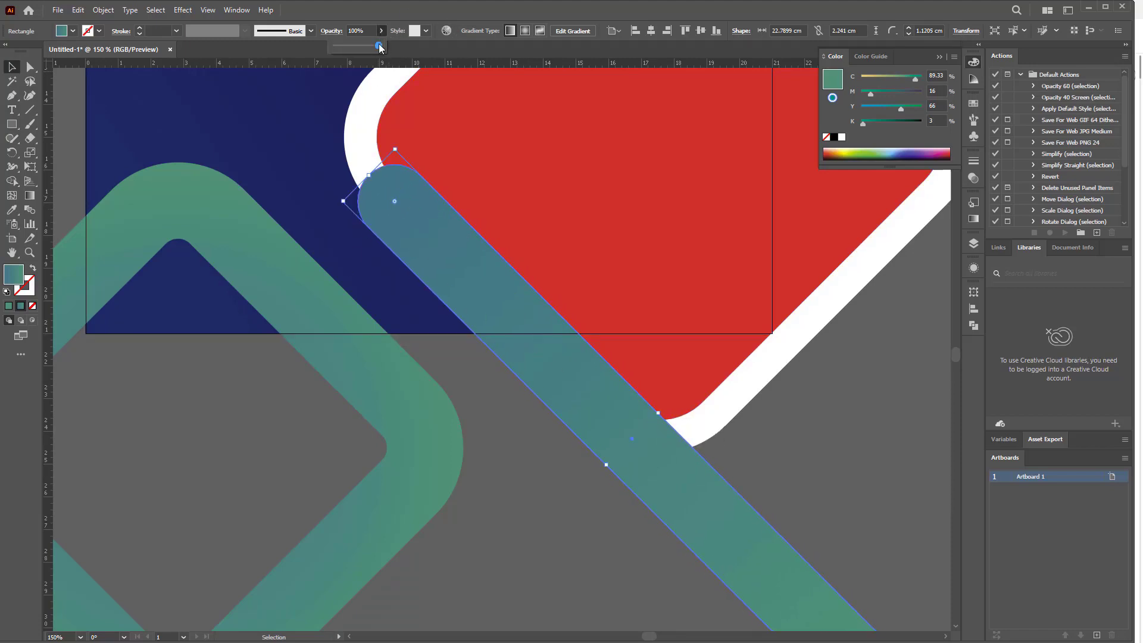
pyautogui.moveTo(380, 47); pyautogui.dragTo(369, 47)
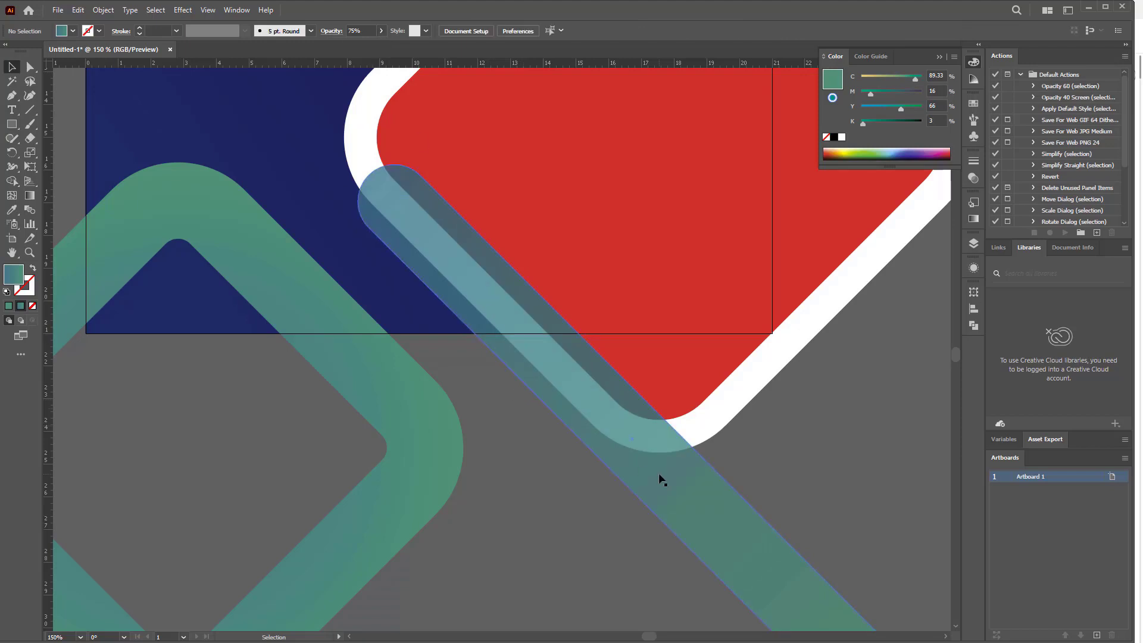
# Fine-tune the pill's position along the red diamond's lower-left edge
pyautogui.moveTo(658, 473)
pyautogui.mouseDown()
pyautogui.moveTo(624, 468)
pyautogui.moveTo(687, 540)
pyautogui.mouseUp()
pyautogui.scroll(2, 473, 292)
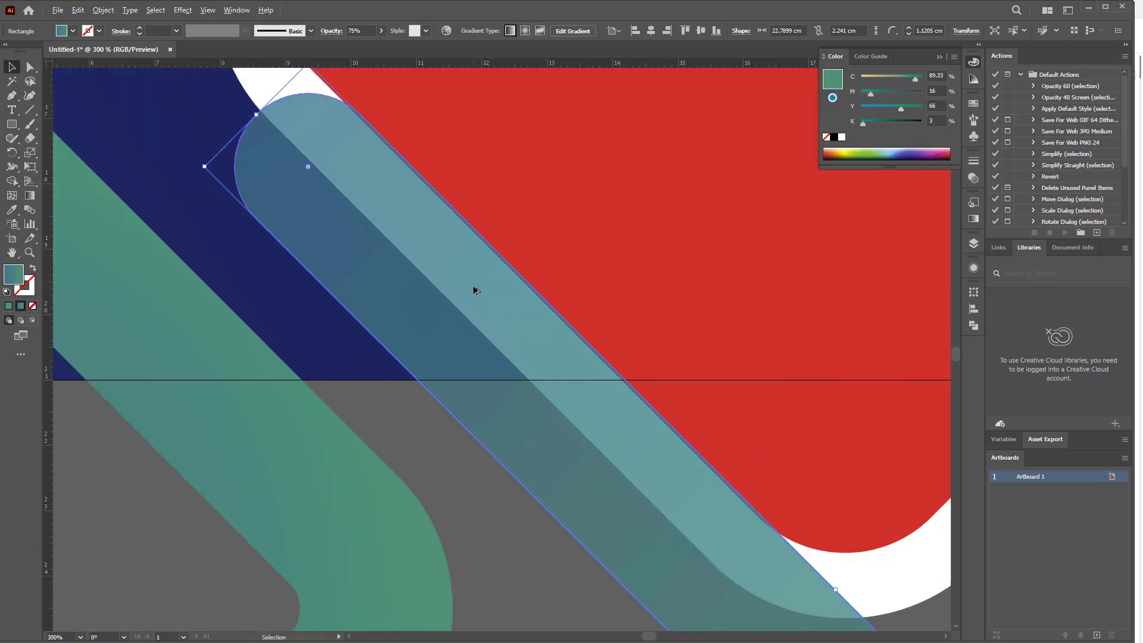
pyautogui.moveTo(494, 288)
pyautogui.mouseDown()
pyautogui.moveTo(498, 298)
pyautogui.moveTo(493, 290)
pyautogui.mouseUp()
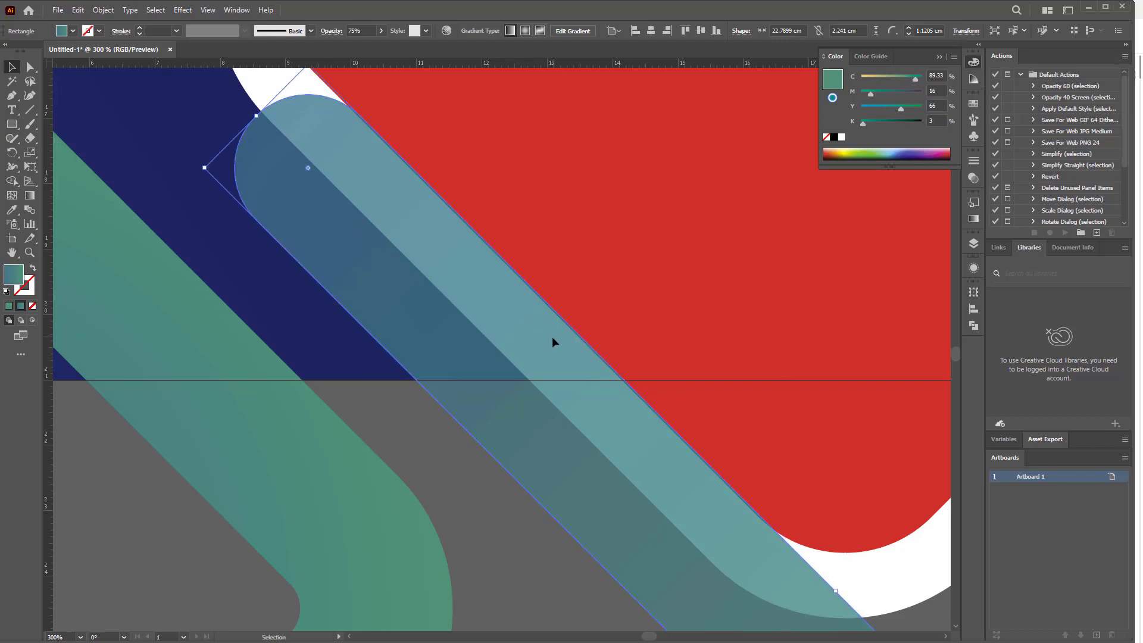
pyautogui.moveTo(552, 337); pyautogui.dragTo(551, 337)
pyautogui.scroll(-2, 559, 348)
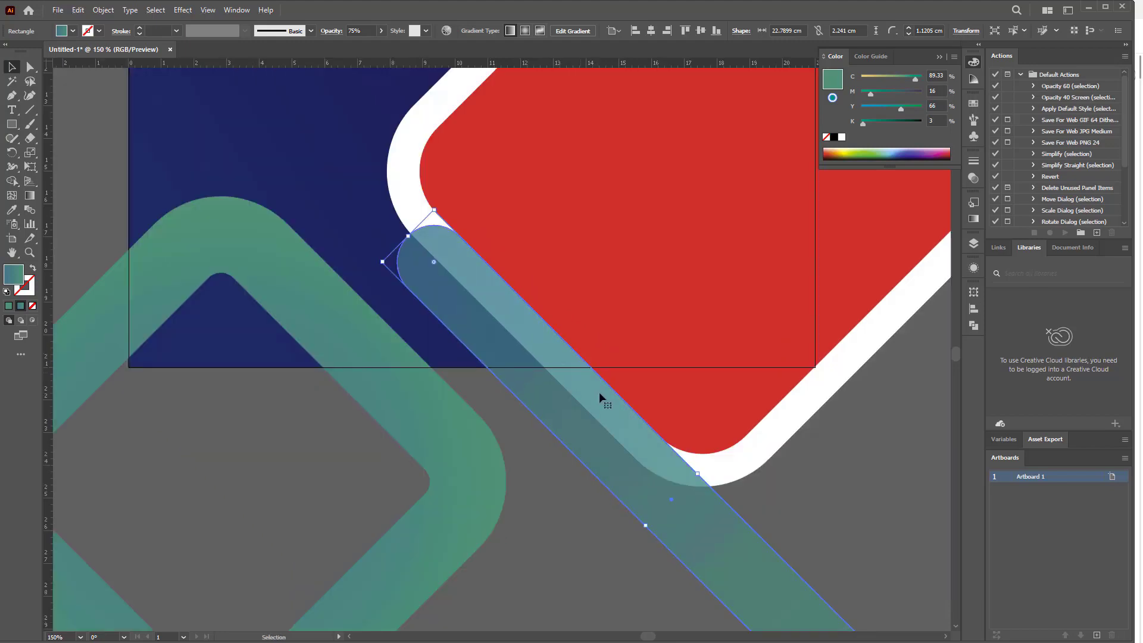
pyautogui.moveTo(654, 465); pyautogui.dragTo(648, 463)
pyautogui.click(568, 530)
# Duplicate the pill toward the red diamond's upper-right edge
pyautogui.scroll(-4, 608, 505)
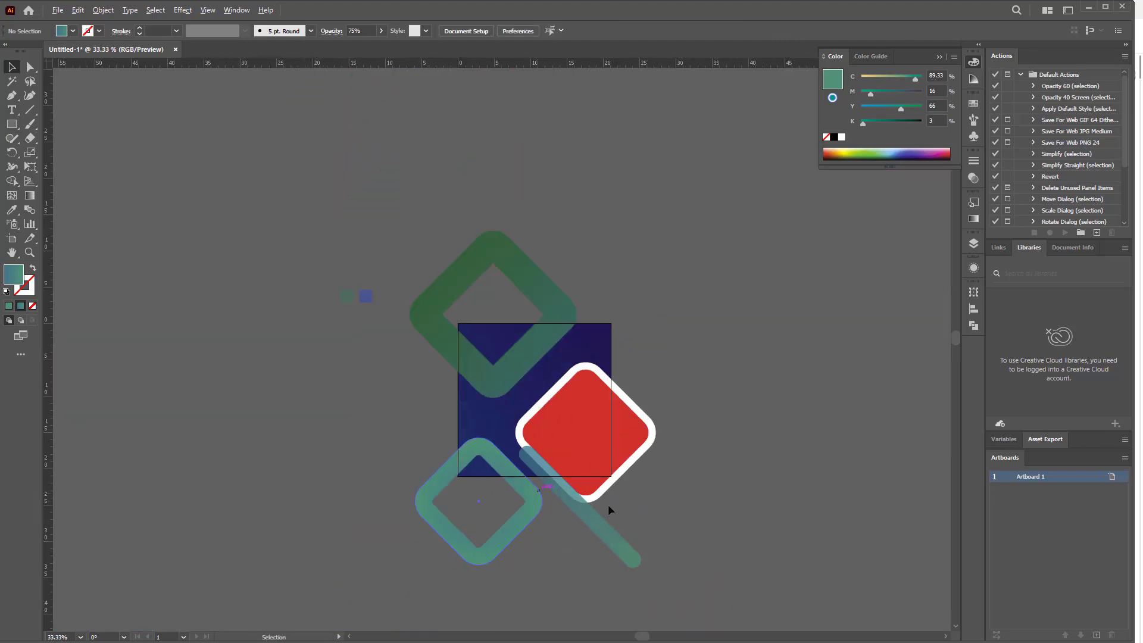
pyautogui.moveTo(608, 505)
pyautogui.mouseDown()
pyautogui.moveTo(541, 433)
pyautogui.moveTo(622, 340)
pyautogui.moveTo(623, 317)
pyautogui.mouseUp()
pyautogui.scroll(1, 542, 433)
pyautogui.scroll(3, 622, 339)
pyautogui.scroll(-1, 622, 317)
# Move the copied pill down-right along the red diamond's upper-right edge
pyautogui.click(605, 373)
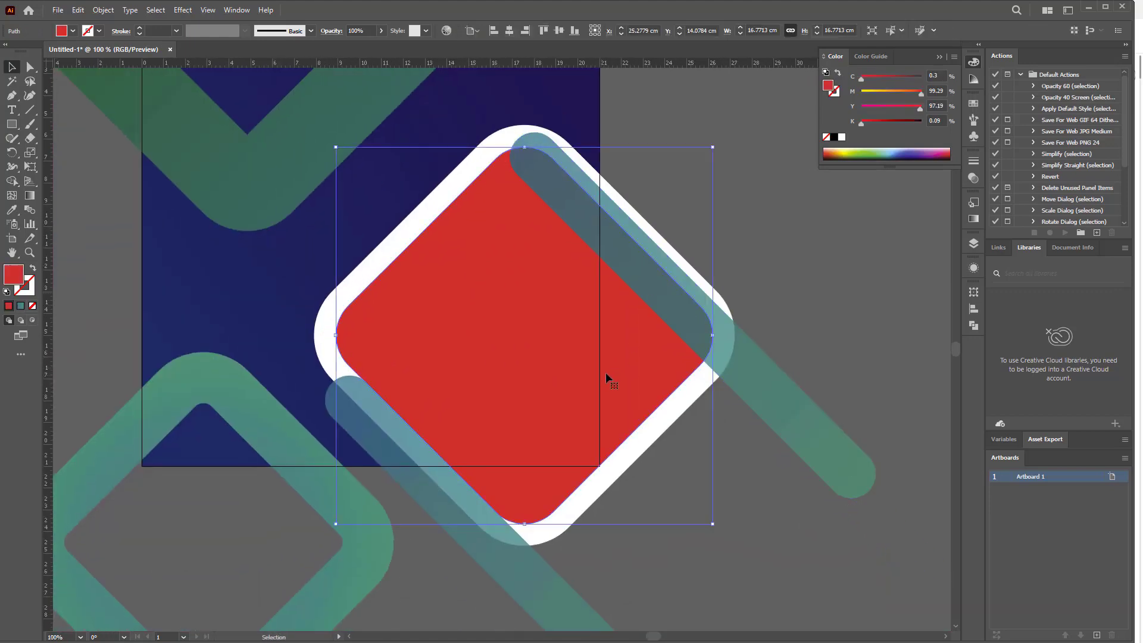
pyautogui.click(755, 387)
pyautogui.moveTo(754, 384); pyautogui.dragTo(762, 381)
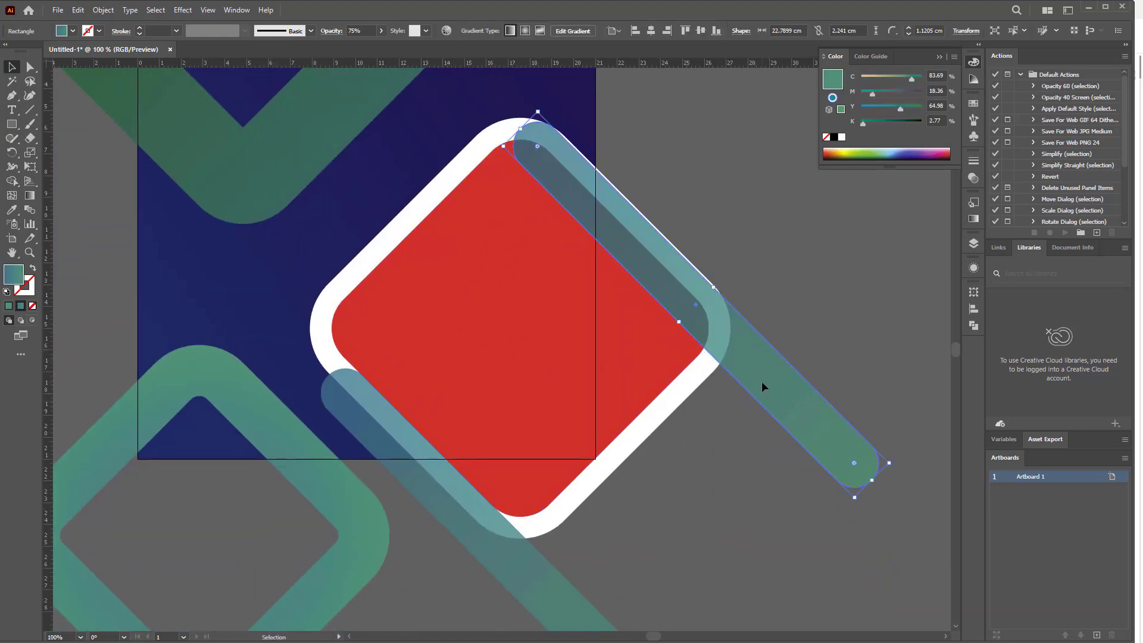
pyautogui.scroll(1, 762, 381)
pyautogui.moveTo(702, 296); pyautogui.dragTo(734, 349)
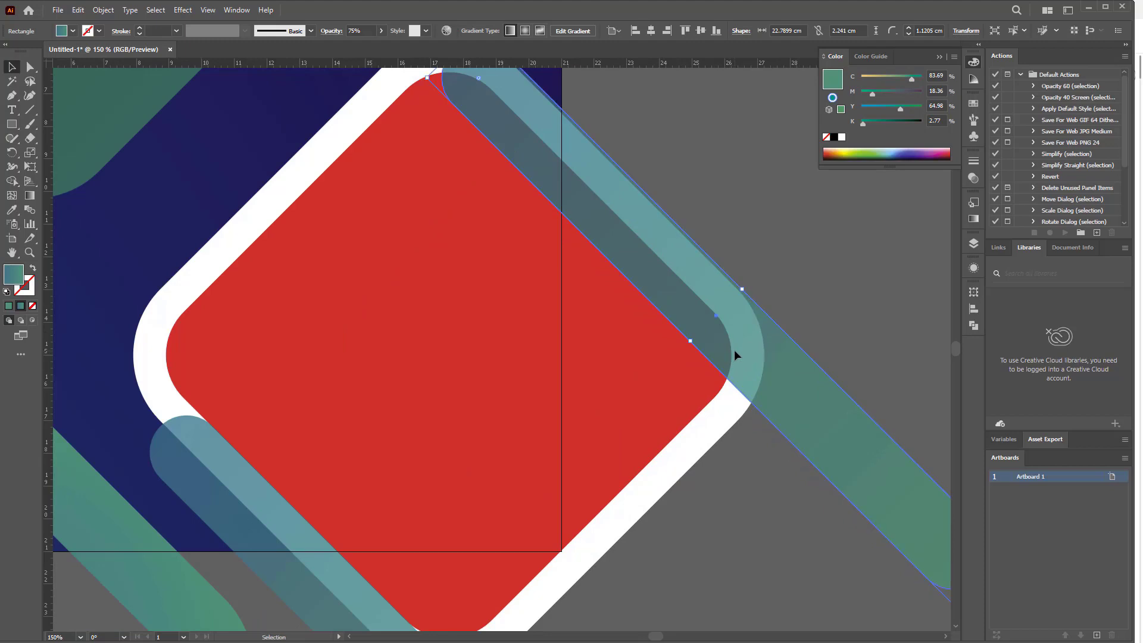
pyautogui.scroll(-2, 734, 349)
# Slim the copied pill to about 1.8 cm thick and reframe the whole composition
pyautogui.click(755, 410)
pyautogui.click(740, 359)
pyautogui.scroll(2, 740, 359)
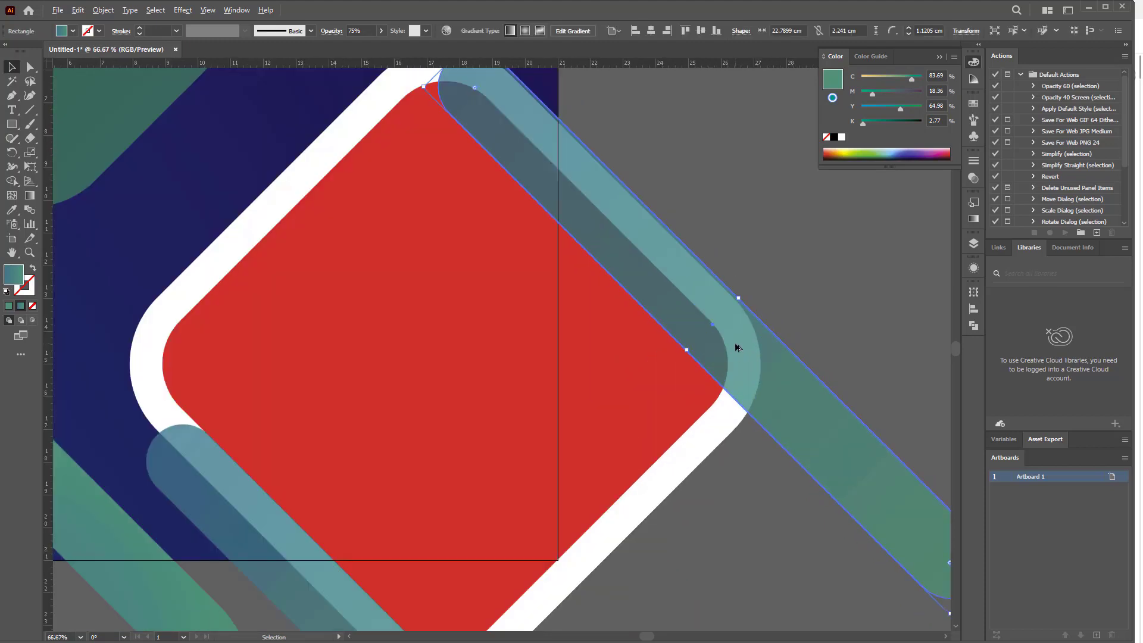
pyautogui.moveTo(736, 299); pyautogui.dragTo(731, 303)
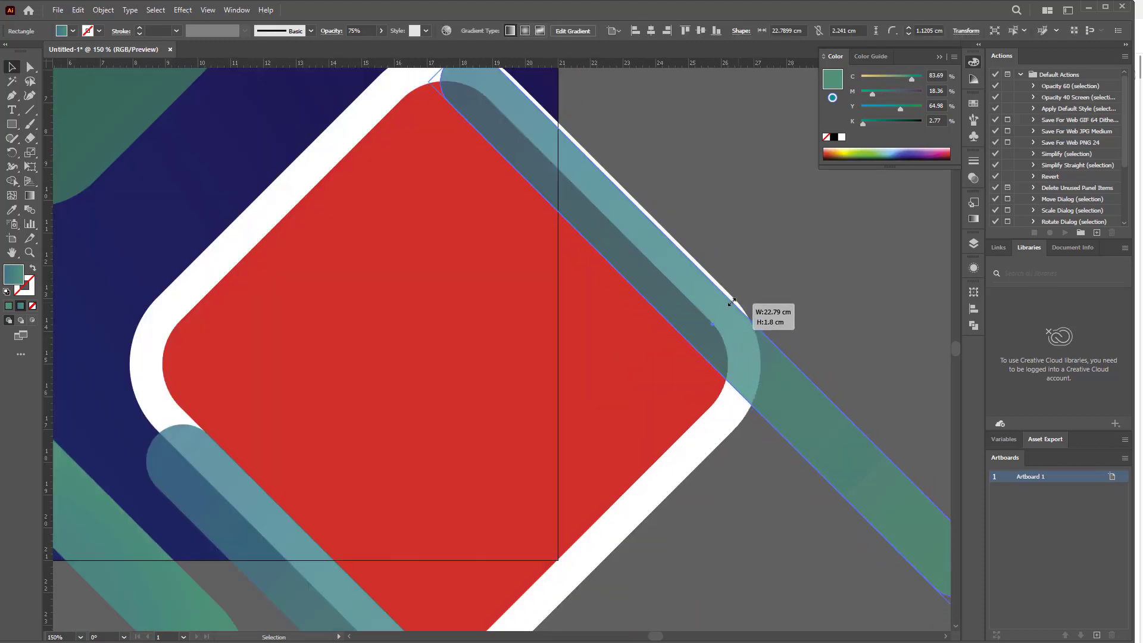
pyautogui.click(732, 479)
pyautogui.scroll(-2, 733, 479)
pyautogui.moveTo(732, 479)
pyautogui.mouseDown()
pyautogui.moveTo(659, 400)
pyautogui.moveTo(737, 387)
pyautogui.moveTo(746, 409)
pyautogui.moveTo(711, 407)
pyautogui.mouseUp()
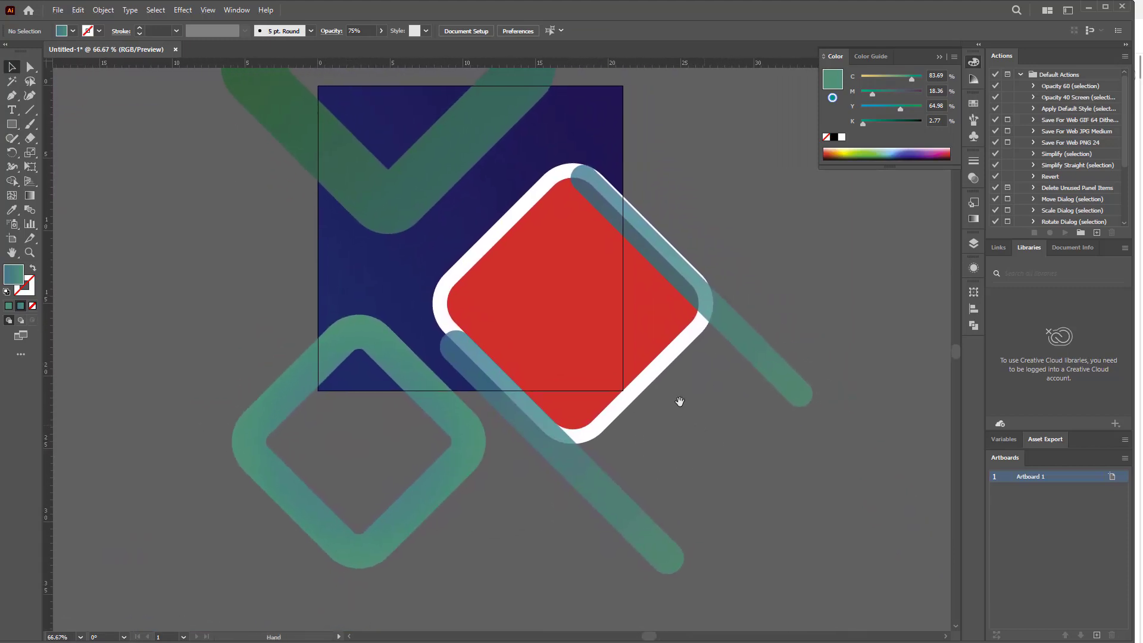
pyautogui.click(577, 306)
# Place workout-routines-for-women.jpg over the red square and send it behind the artwork
pyautogui.click(57, 10)
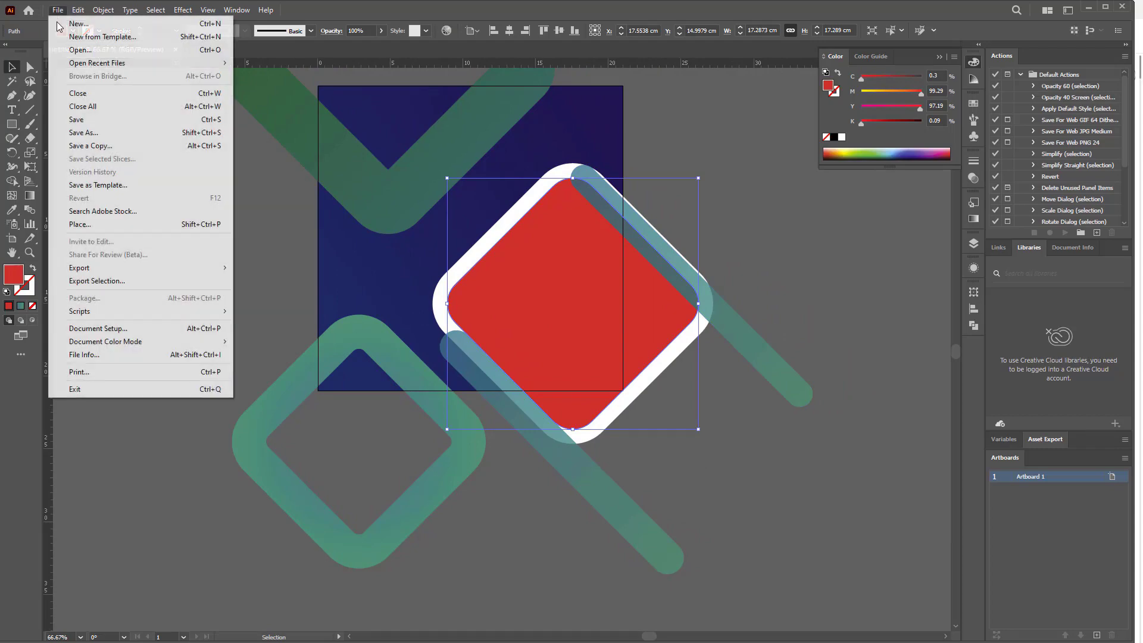
pyautogui.click(80, 225)
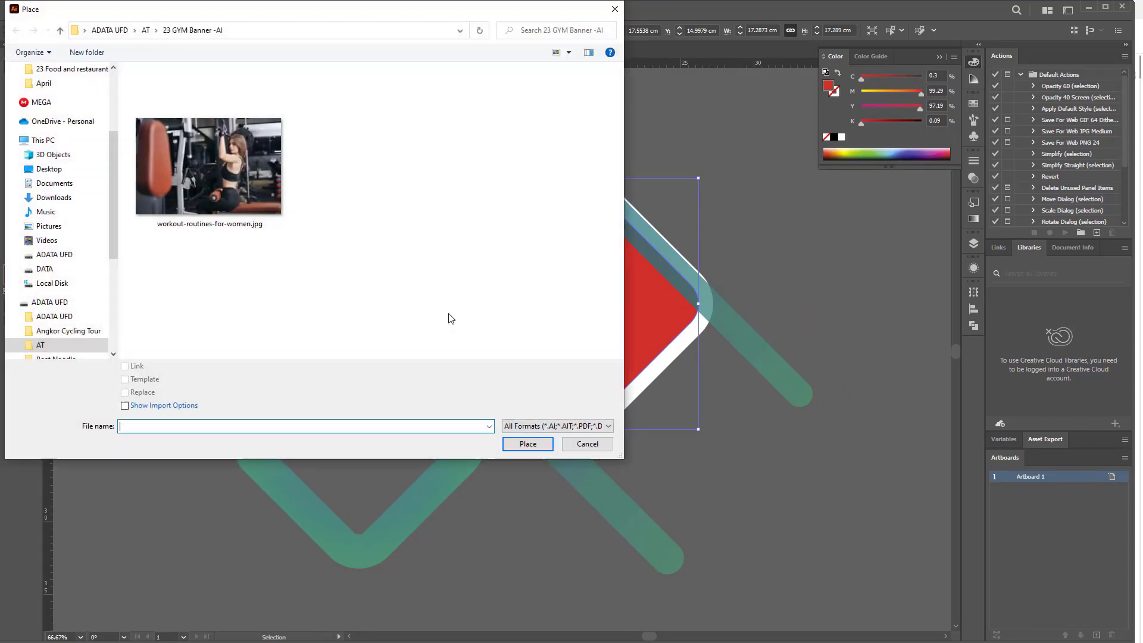
pyautogui.doubleClick(217, 162)
pyautogui.moveTo(433, 188); pyautogui.dragTo(718, 380)
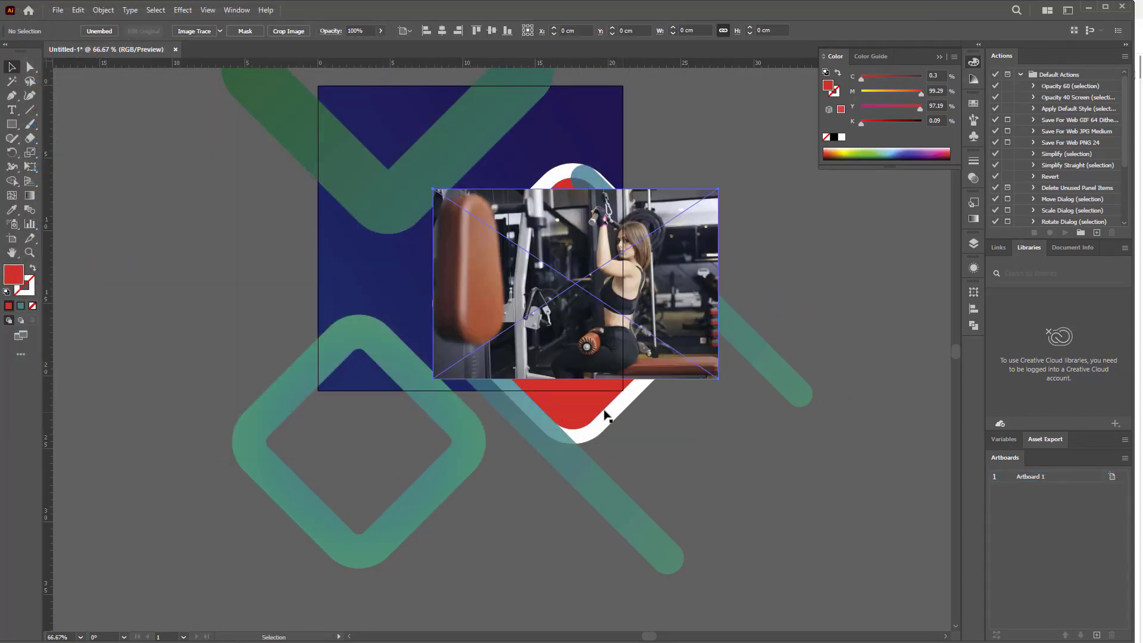
pyautogui.rightClick(595, 325)
pyautogui.moveTo(627, 480)
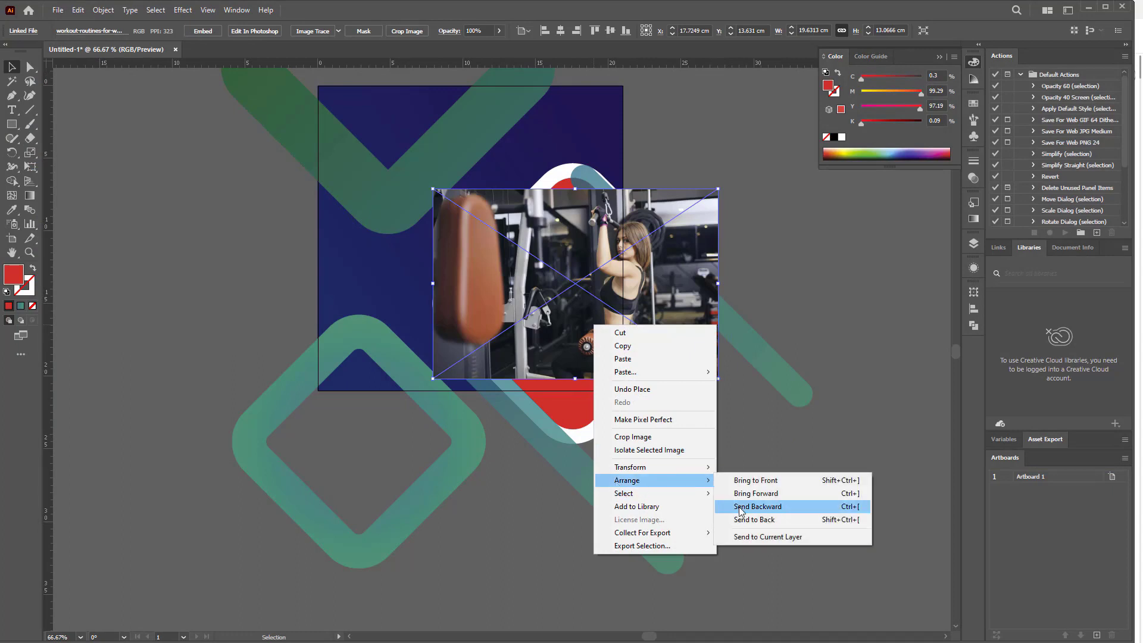
pyautogui.click(751, 521)
# Make a clipping mask of the photo with the red rounded square and enter isolation mode
pyautogui.click(677, 345)
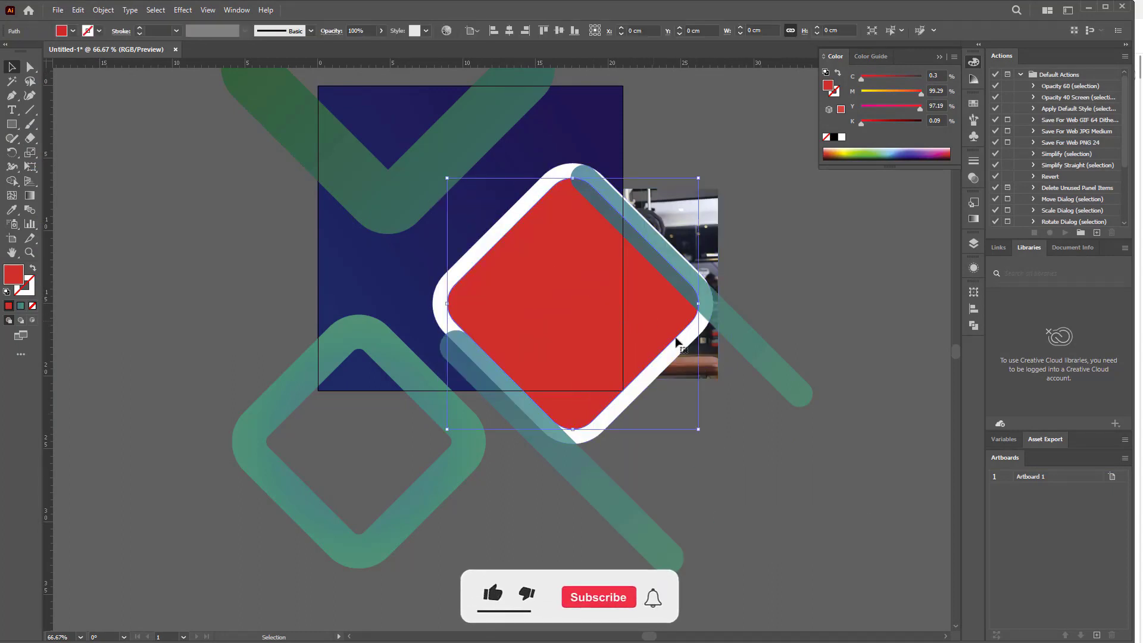
pyautogui.keyDown('shift'); pyautogui.click(536, 291); pyautogui.keyUp('shift')
pyautogui.rightClick(535, 292)
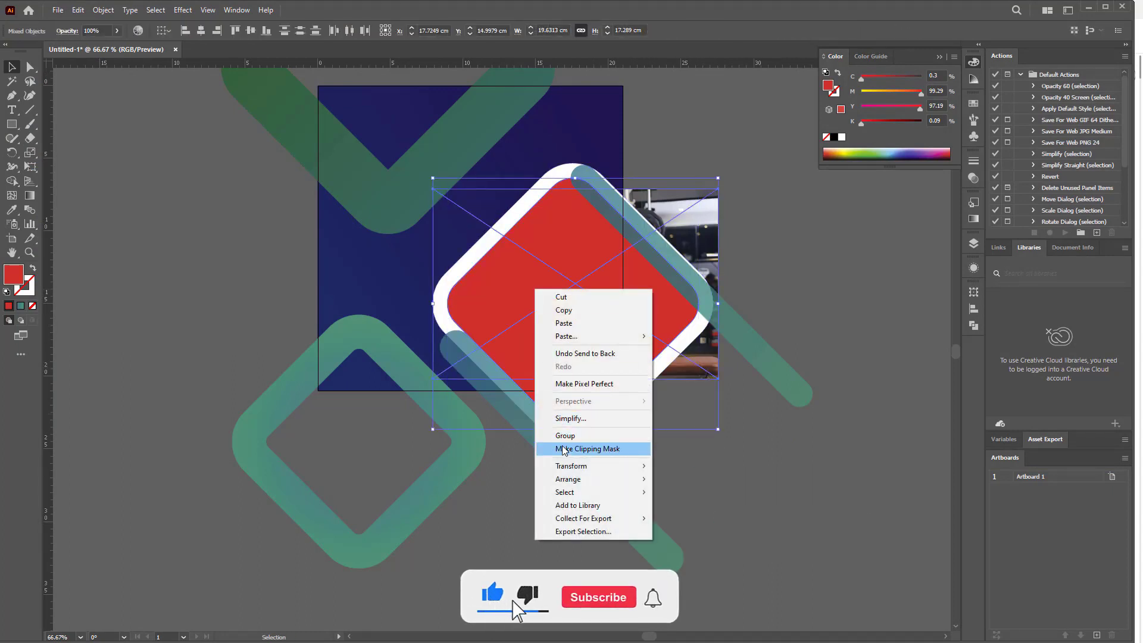
pyautogui.click(588, 449)
pyautogui.doubleClick(632, 316)
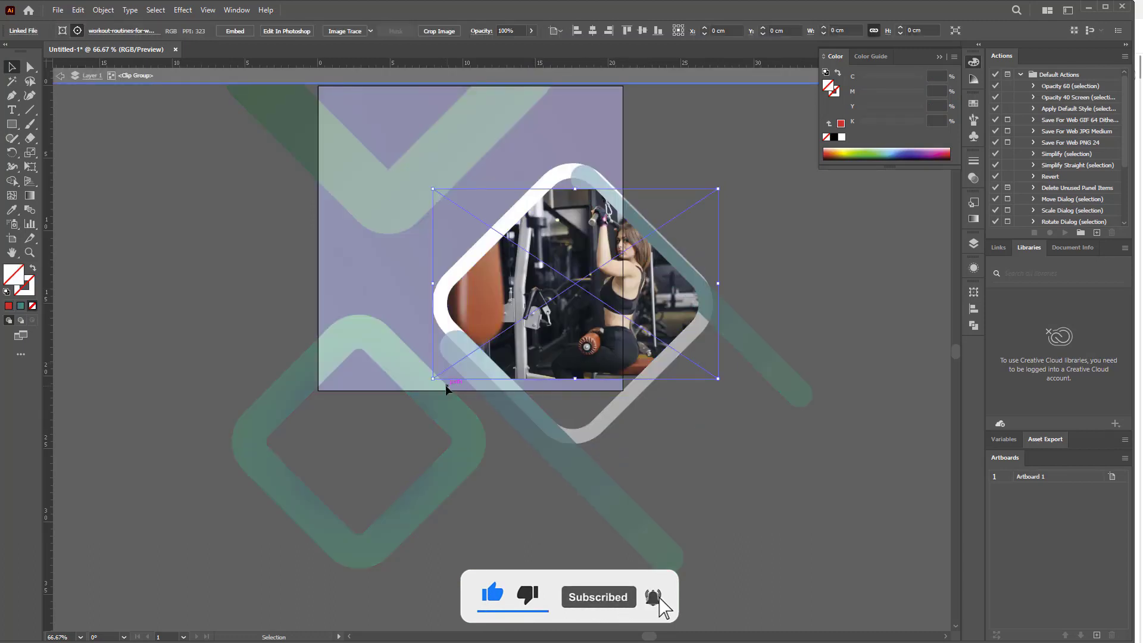
# Scale the clipped photo to about 22.04 × 14.67 cm, shift it left, and exit isolation
pyautogui.moveTo(433, 378); pyautogui.dragTo(415, 392)
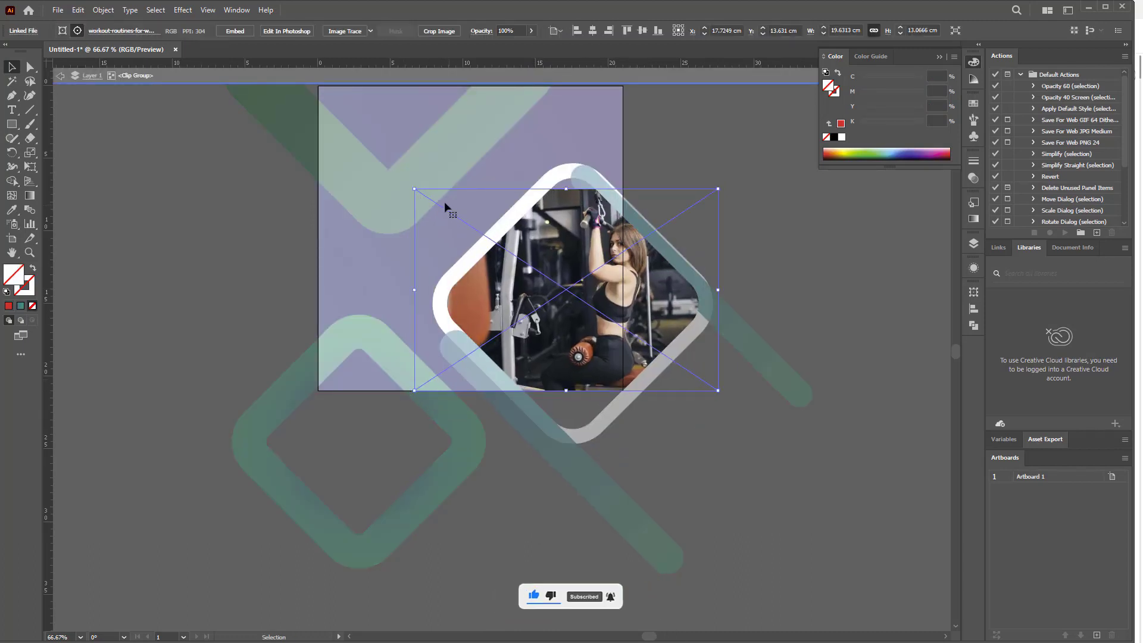
pyautogui.moveTo(415, 189); pyautogui.dragTo(398, 178)
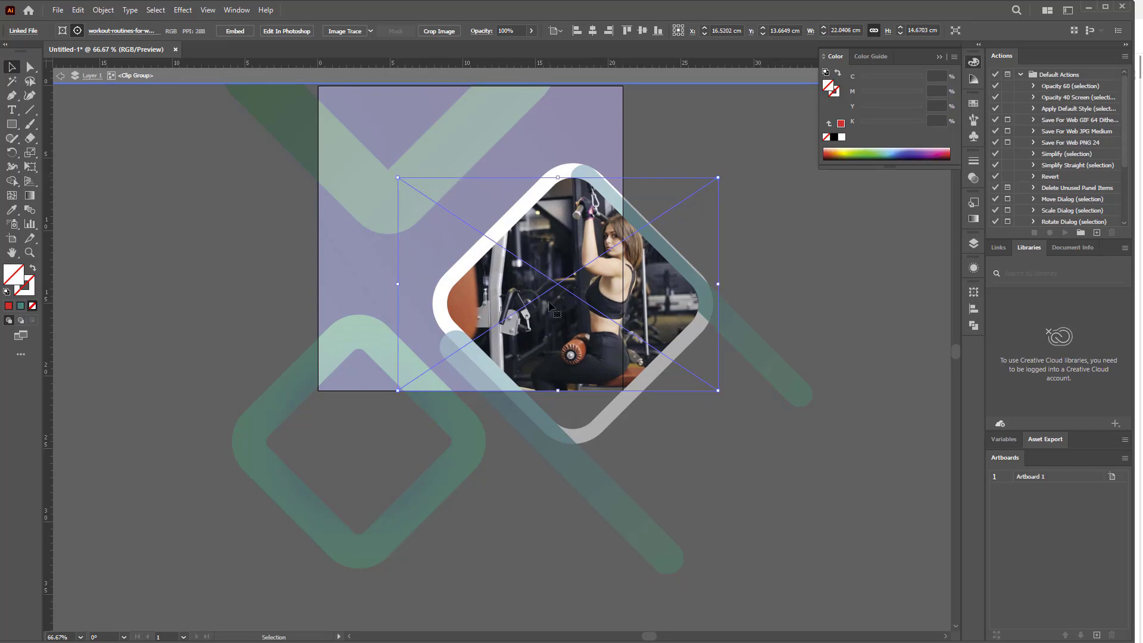
pyautogui.scroll(1, 549, 304)
pyautogui.moveTo(618, 333)
pyautogui.mouseDown()
pyautogui.moveTo(540, 346)
pyautogui.moveTo(561, 347)
pyautogui.mouseUp()
pyautogui.doubleClick(800, 501)
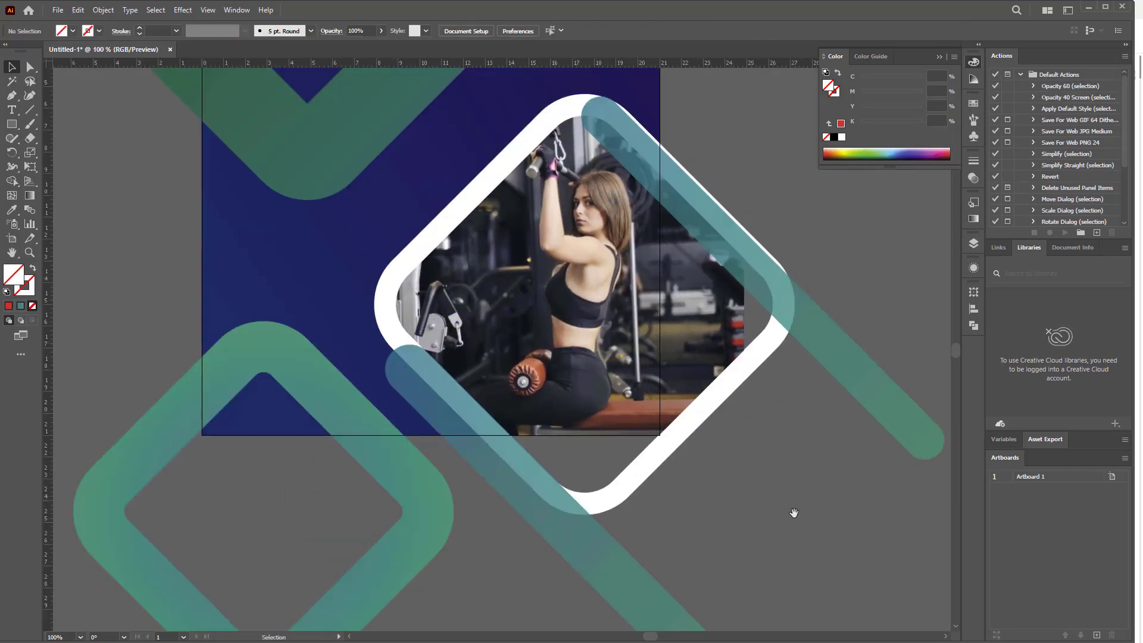
pyautogui.moveTo(794, 513); pyautogui.dragTo(731, 493)
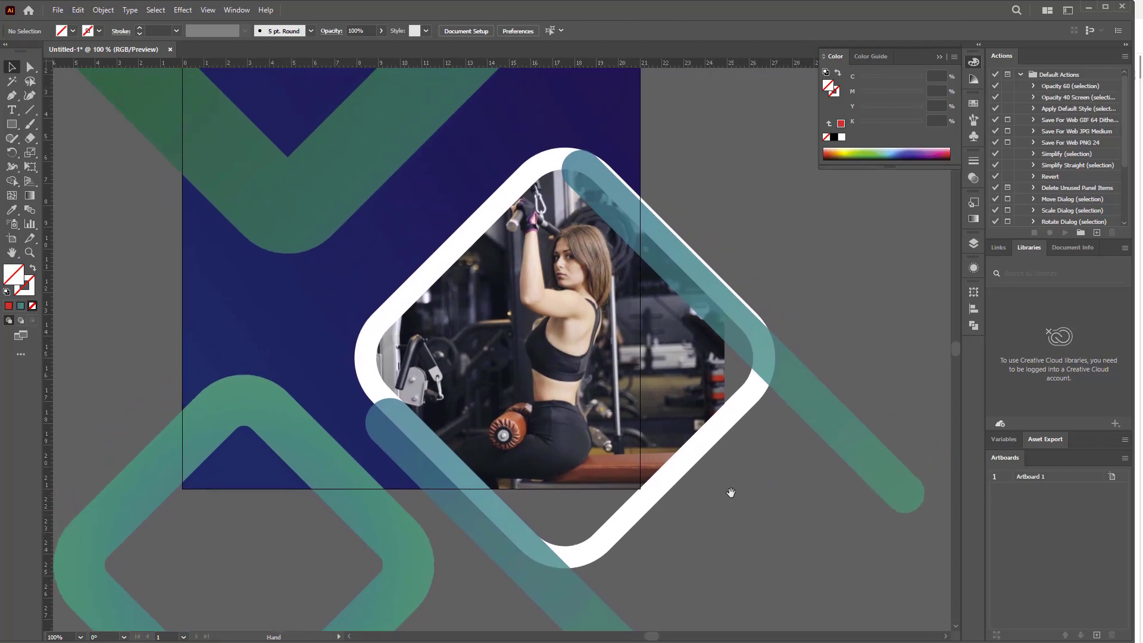
# Bring the white diamond frame to the front, above the teal stripe
pyautogui.click(702, 454)
pyautogui.rightClick(704, 453)
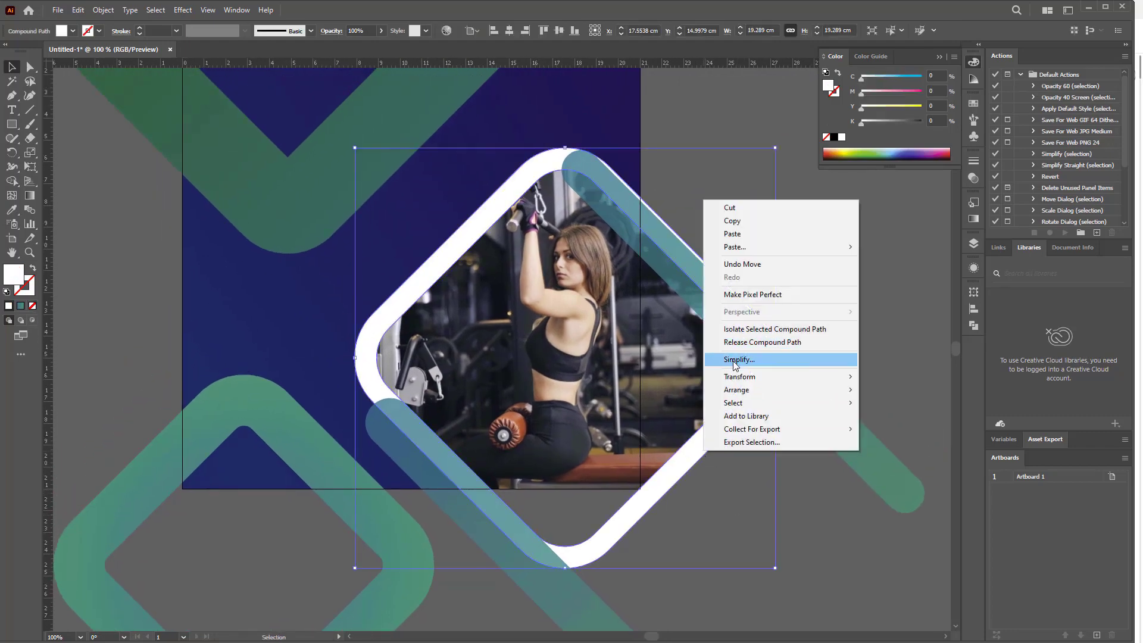
pyautogui.click(897, 389)
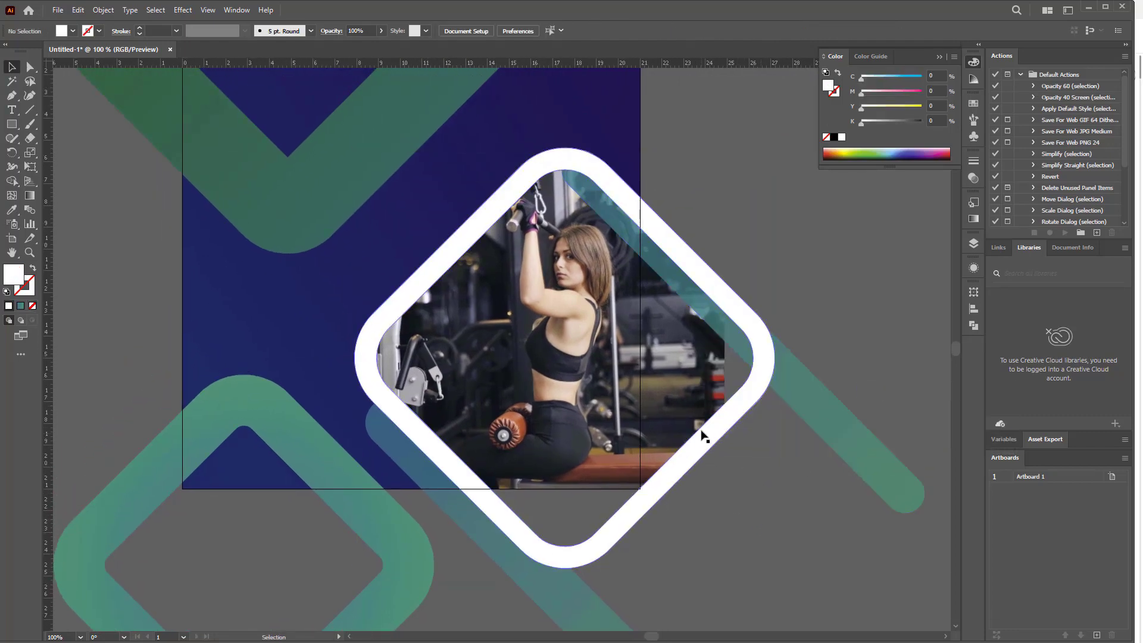
pyautogui.click(674, 412)
pyautogui.click(459, 267)
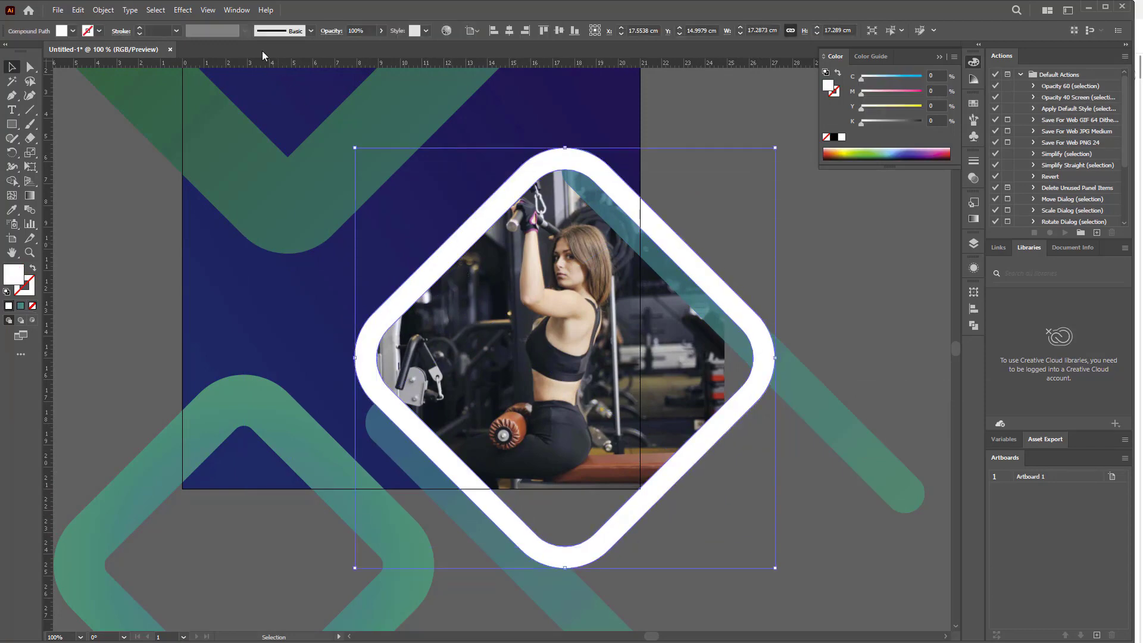
# Give the white frame a 50% Multiply drop shadow with 0.2 cm offsets and blur
pyautogui.click(188, 10)
pyautogui.moveTo(199, 145)
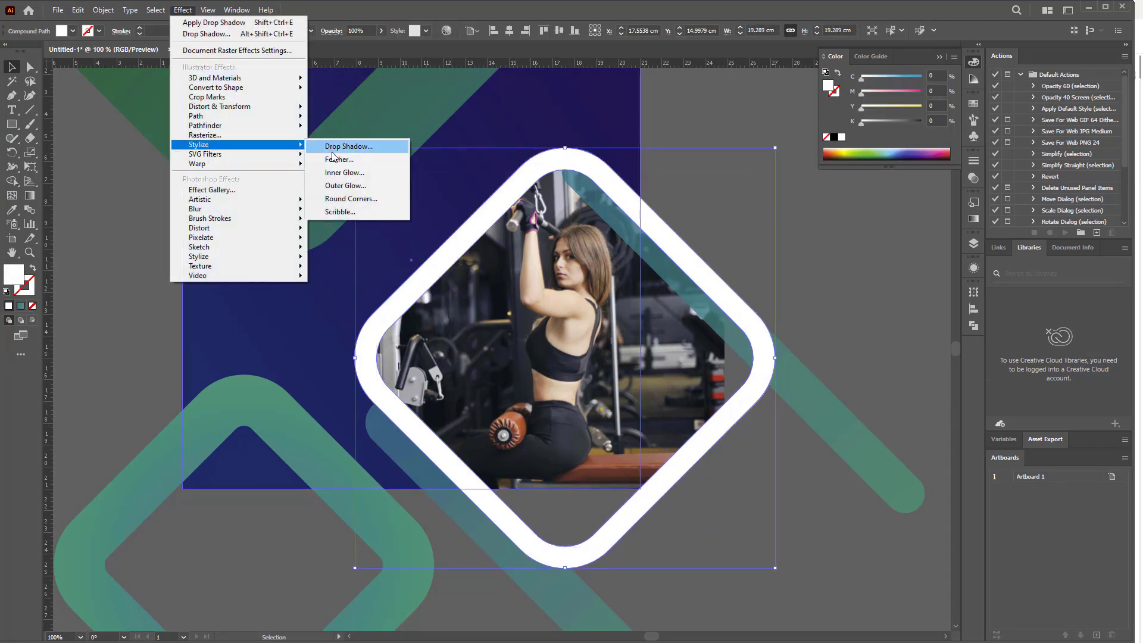
pyautogui.click(331, 150)
pyautogui.click(825, 292)
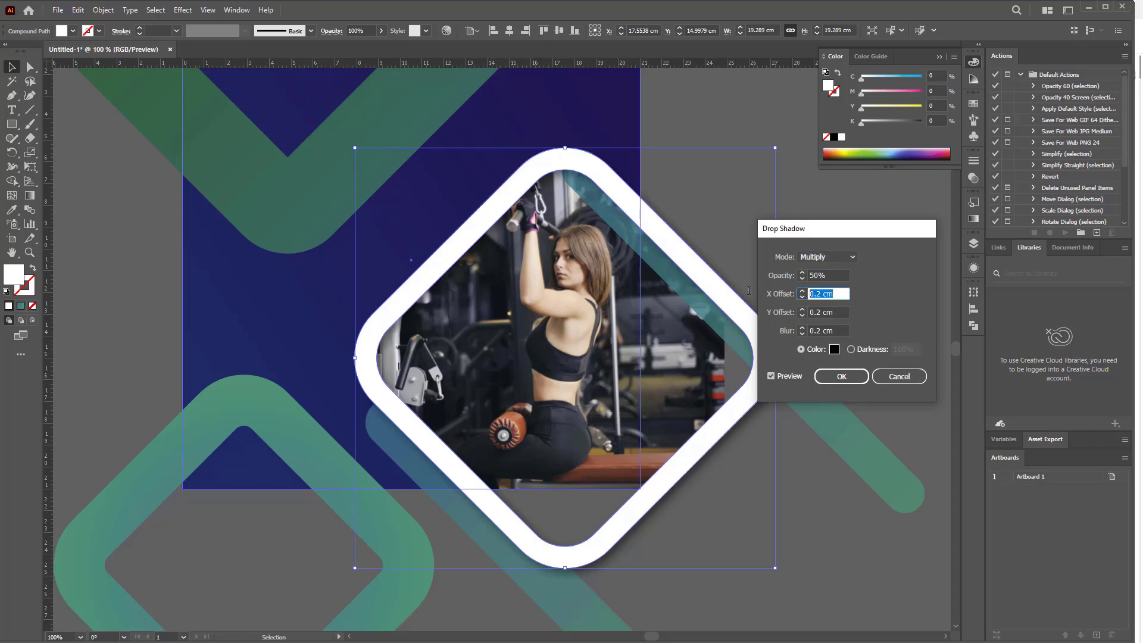
pyautogui.press('Tab')
pyautogui.press('Tab')
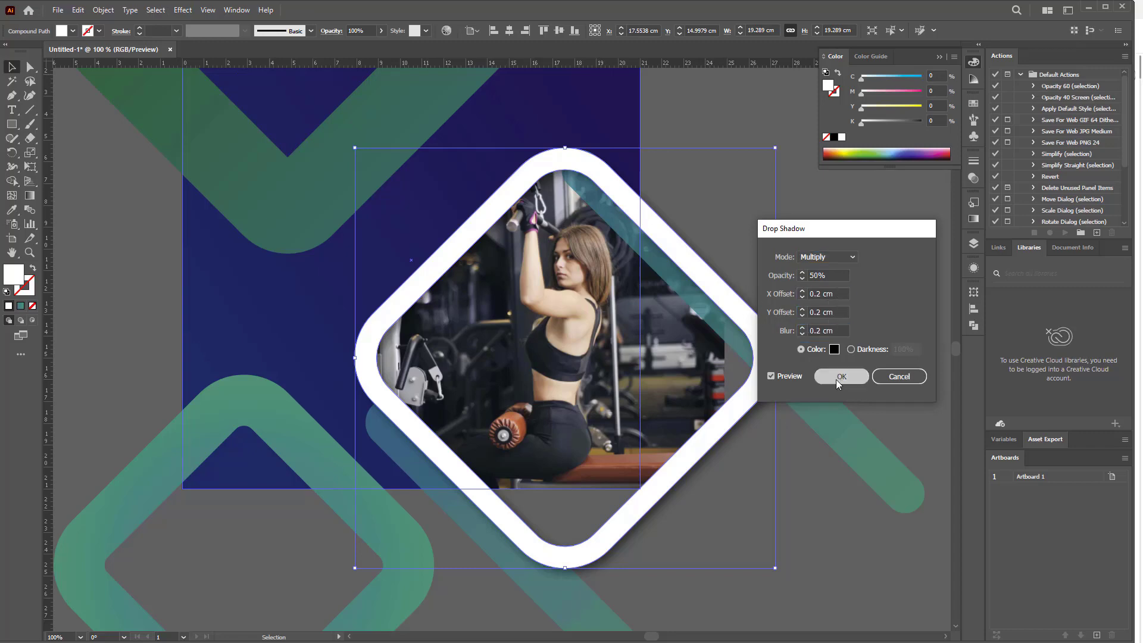
pyautogui.press('Return')
pyautogui.click(703, 223)
pyautogui.moveTo(412, 135); pyautogui.dragTo(524, 250)
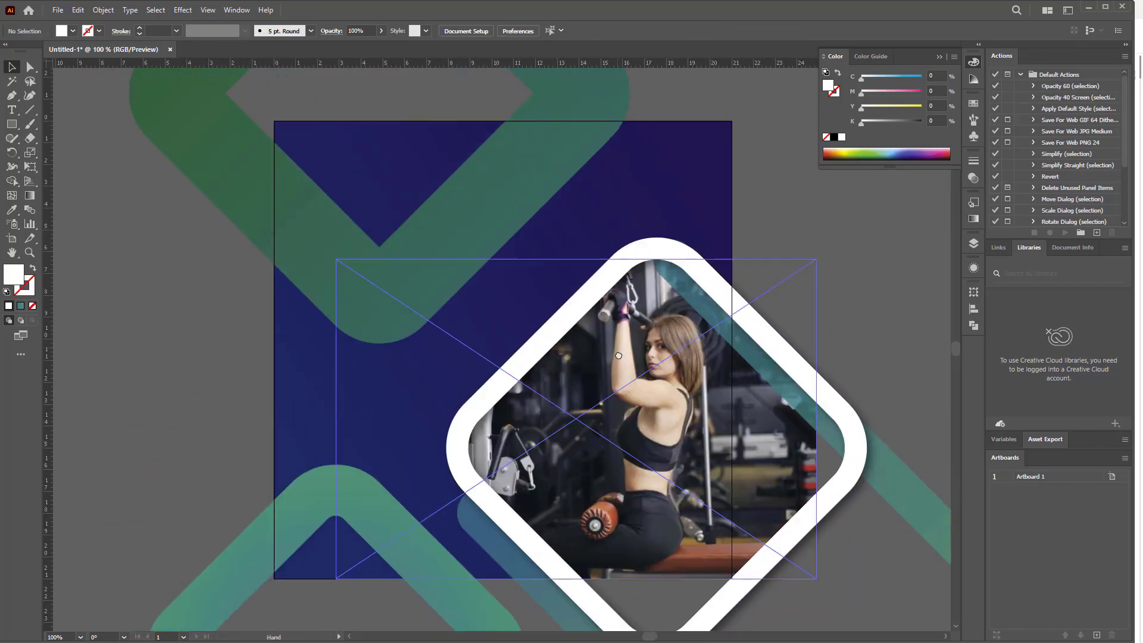
# Raise the top green diamond's stroke weight to 124 pt
pyautogui.click(222, 113)
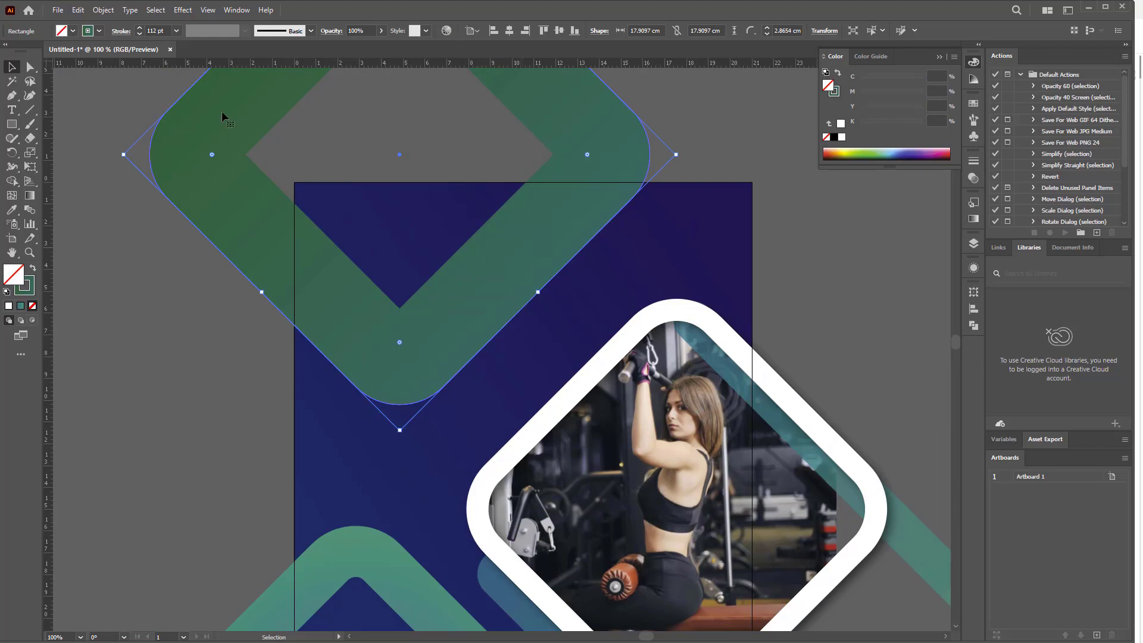
pyautogui.click(141, 30)
pyautogui.click(439, 456)
# Bring the lower-left teal band to the front, over the white frame
pyautogui.moveTo(439, 456)
pyautogui.mouseDown()
pyautogui.moveTo(417, 290)
pyautogui.moveTo(426, 199)
pyautogui.mouseUp()
pyautogui.click(645, 495)
pyautogui.rightClick(645, 495)
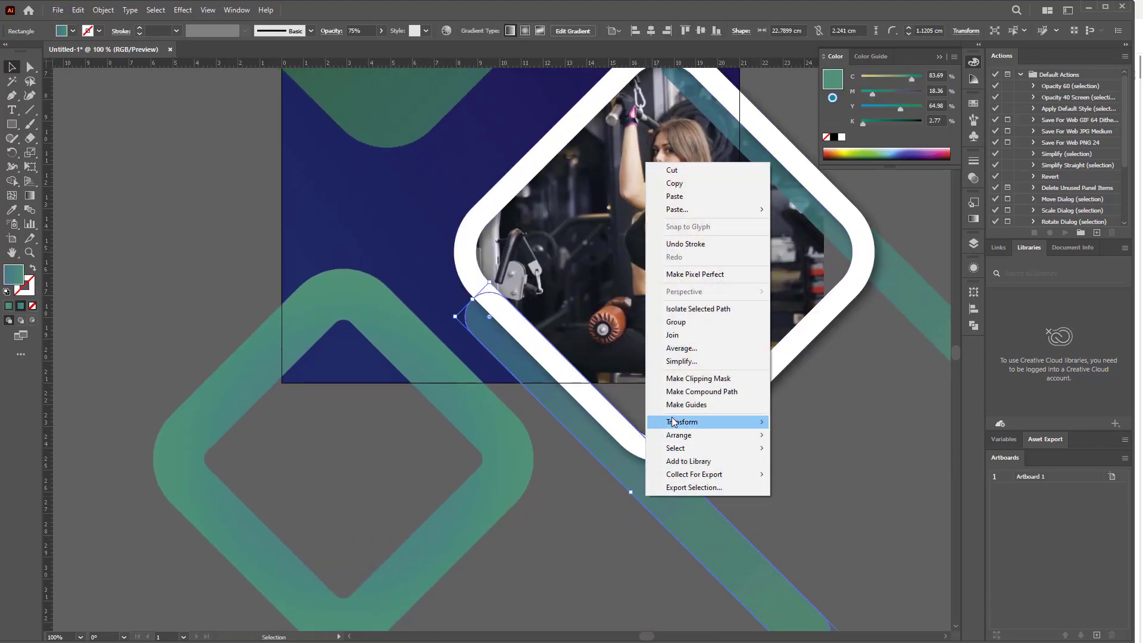
pyautogui.moveTo(679, 434)
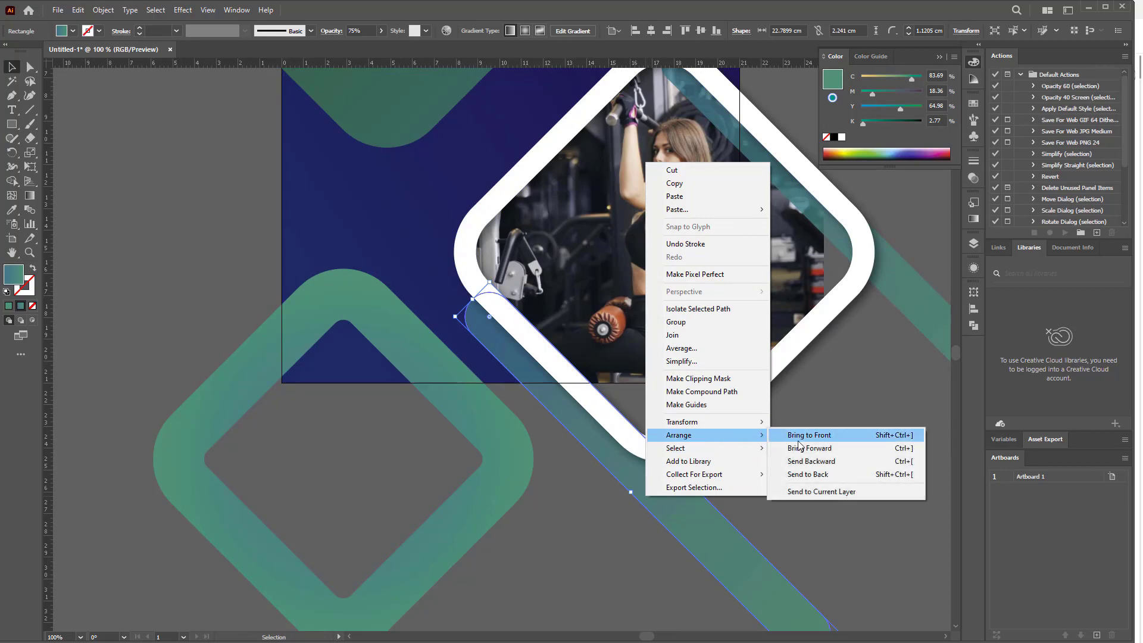
pyautogui.click(799, 442)
pyautogui.moveTo(819, 519); pyautogui.dragTo(813, 613)
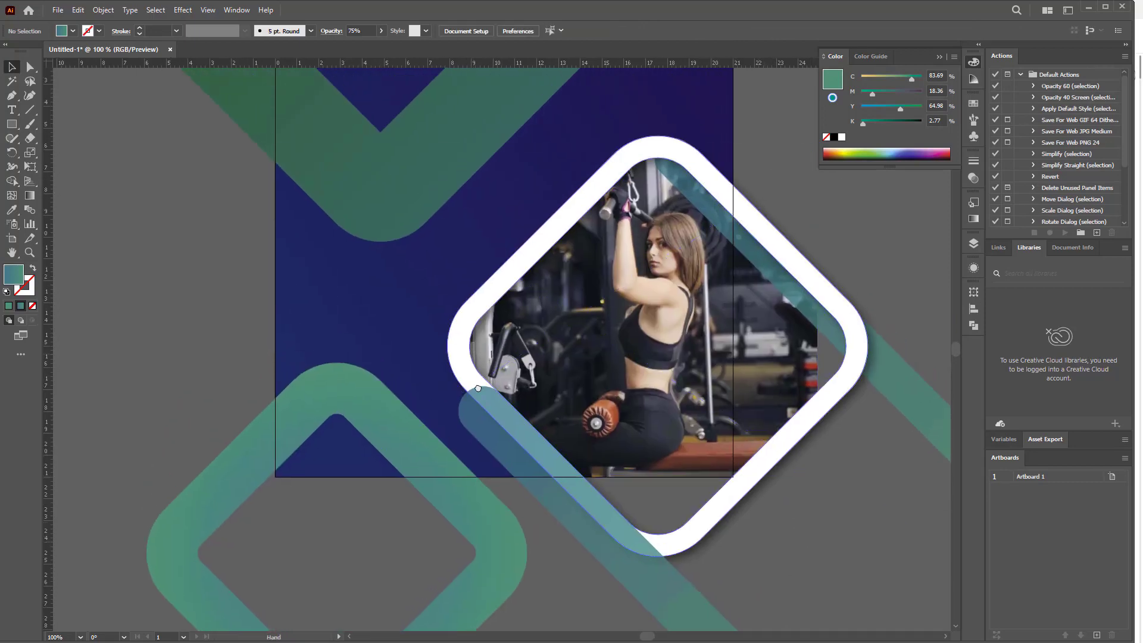
pyautogui.moveTo(478, 389); pyautogui.dragTo(527, 472)
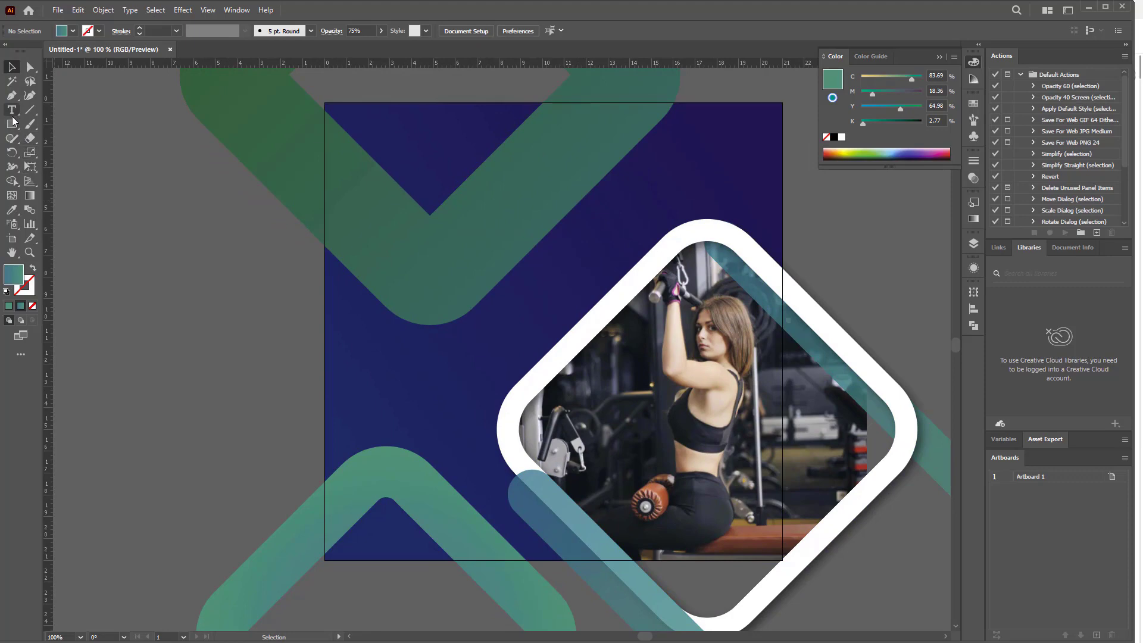
# Start a text line at the artboard's left set in Barlow Bold 36 pt
pyautogui.click(12, 110)
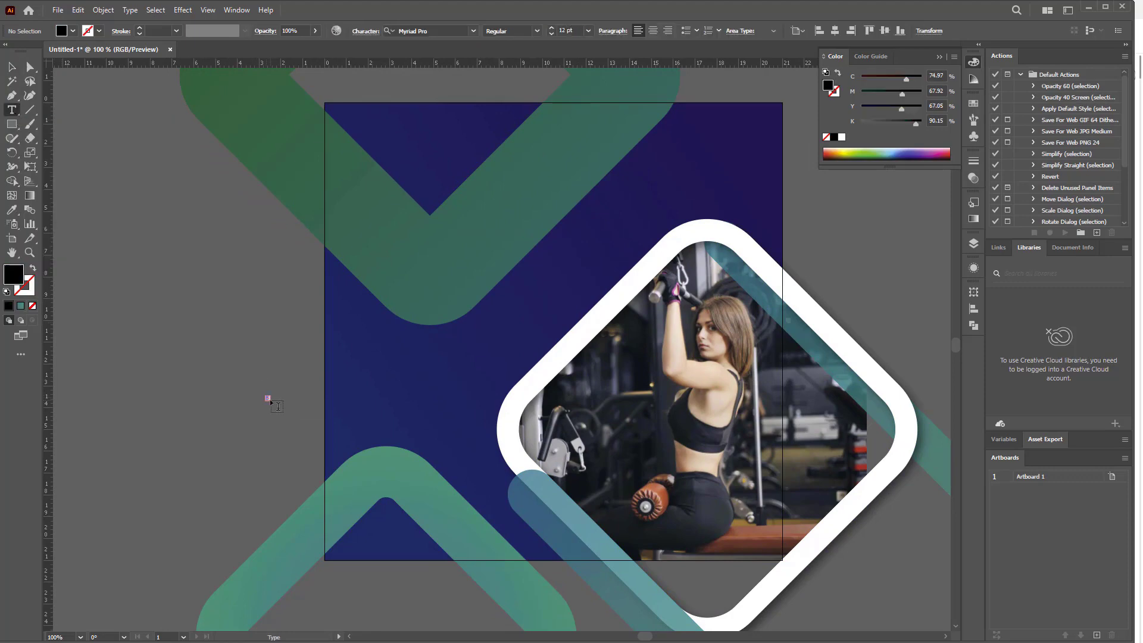
pyautogui.click(266, 345)
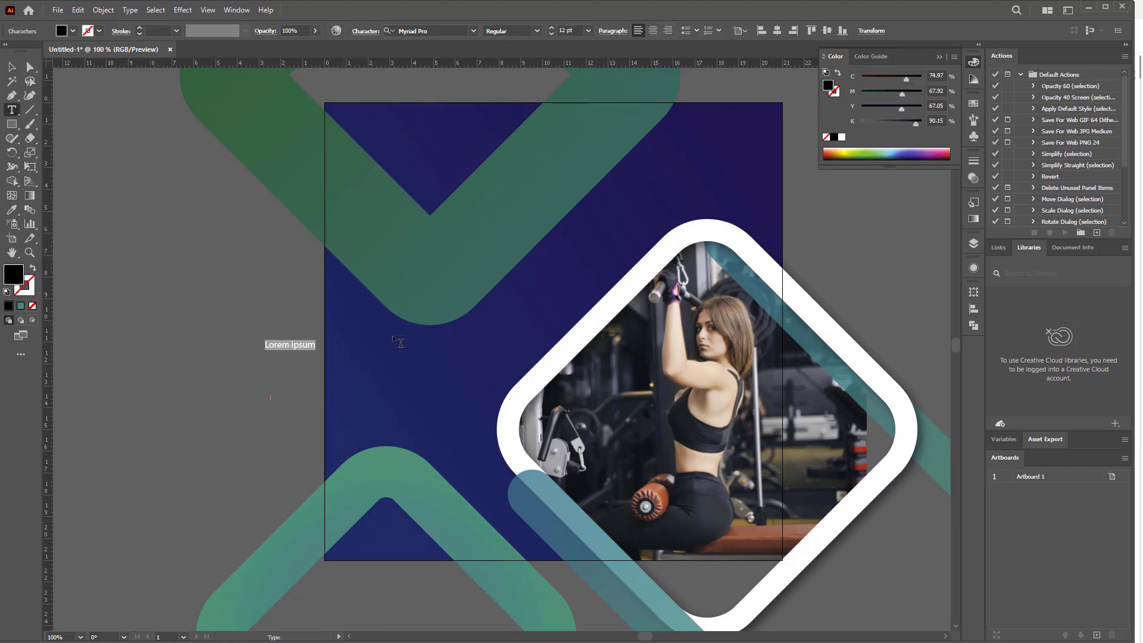
pyautogui.click(435, 31)
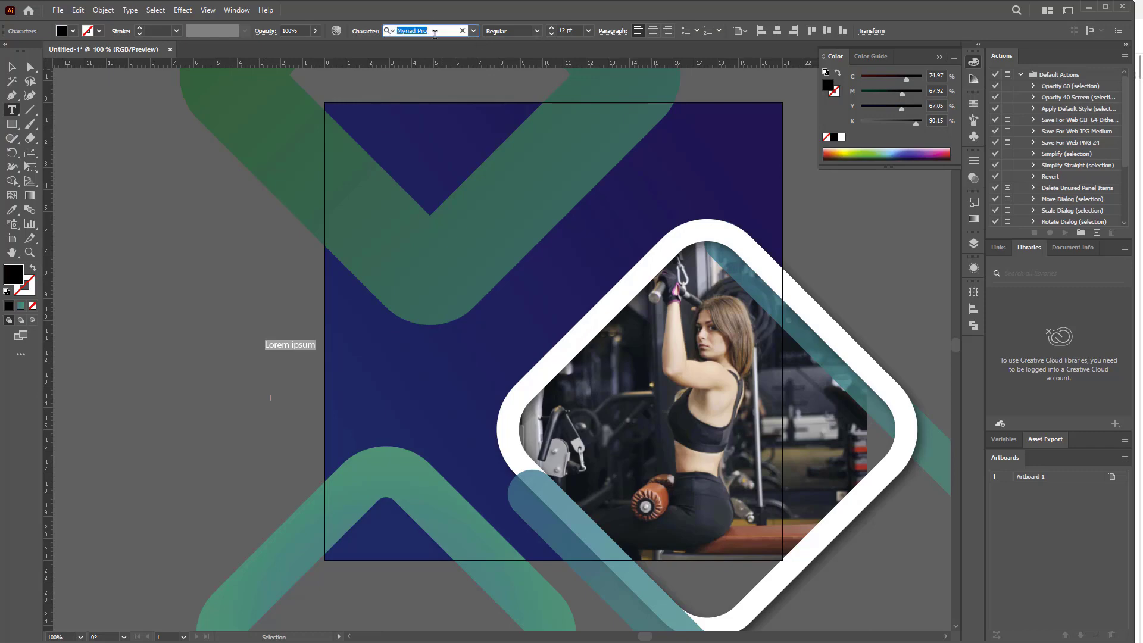
pyautogui.write('barl')
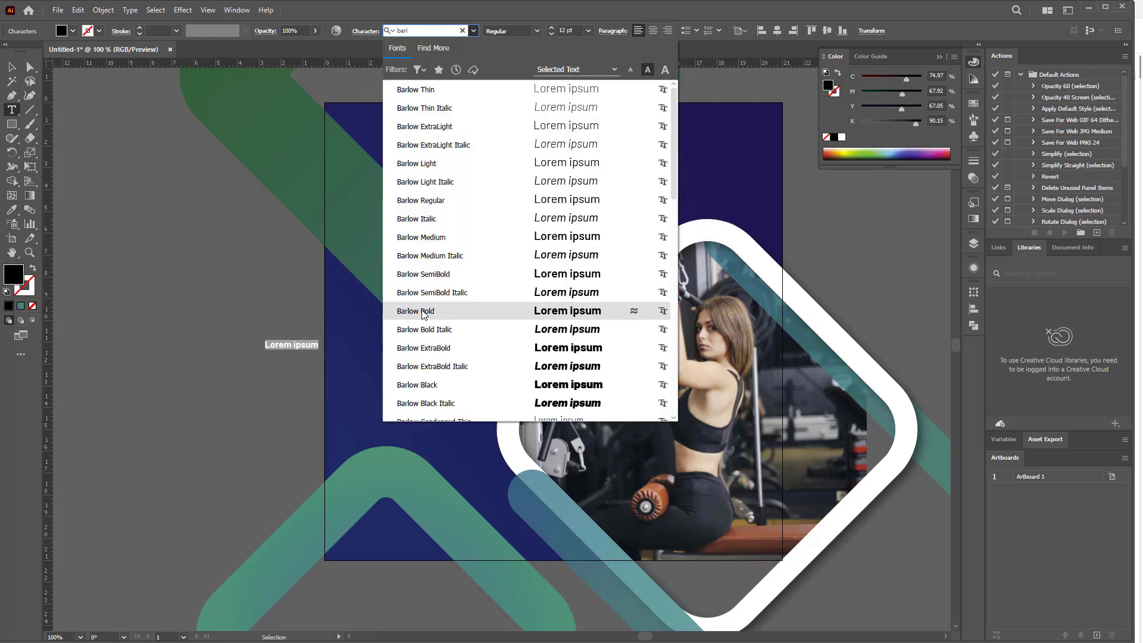
pyautogui.click(423, 312)
pyautogui.click(589, 34)
pyautogui.click(587, 219)
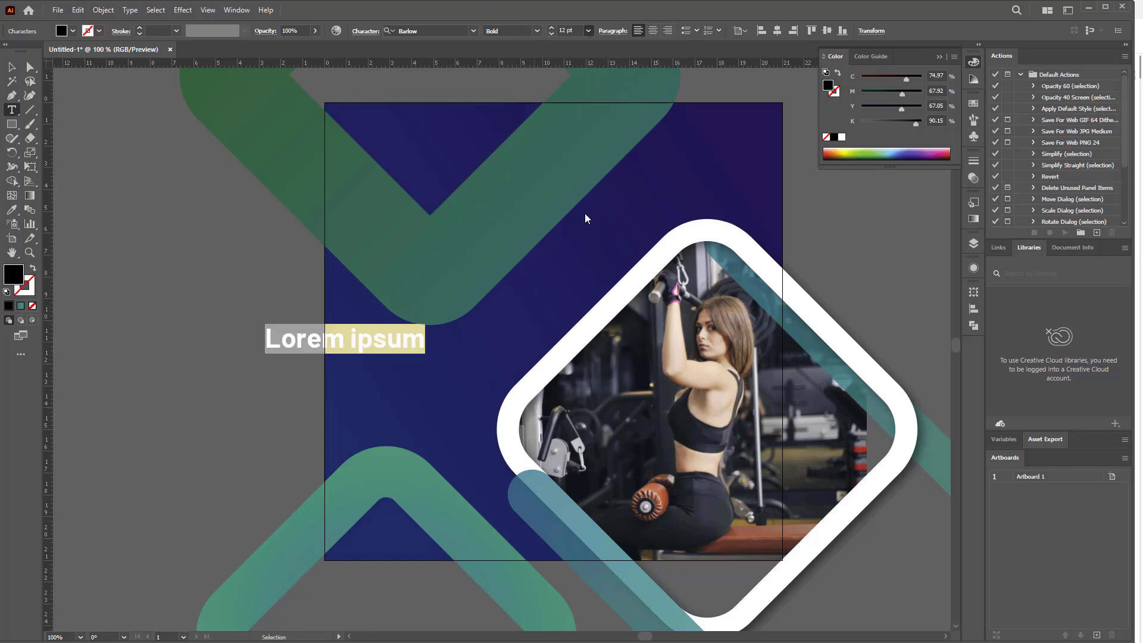
# Type the headline 'make yourself strong' and switch it to All Caps
pyautogui.write('make ')
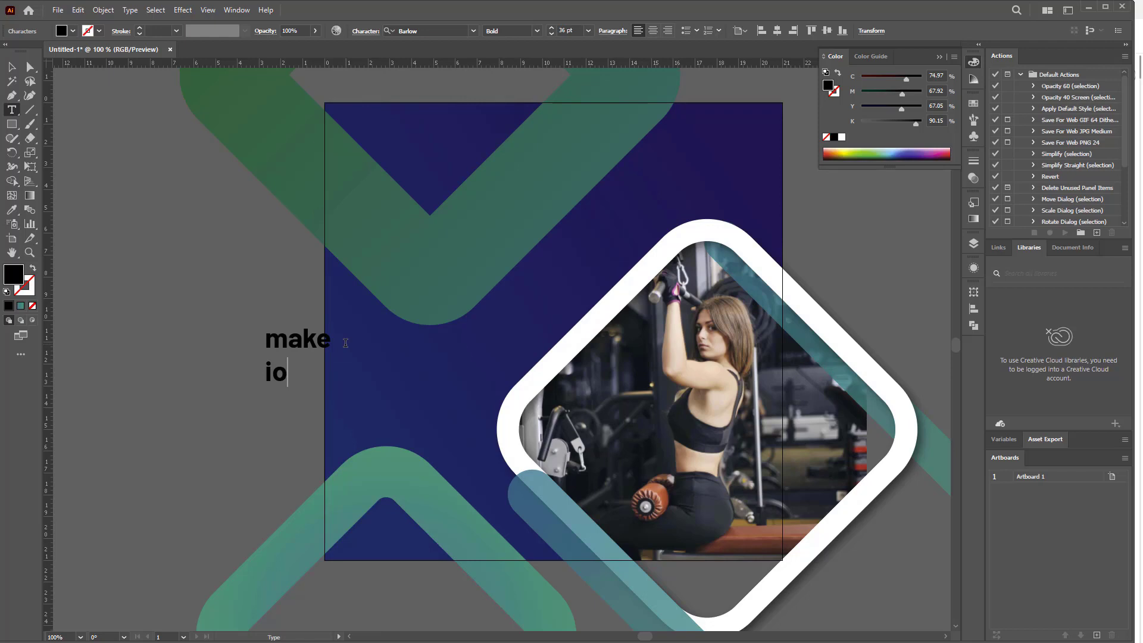
pyautogui.write('yourself')
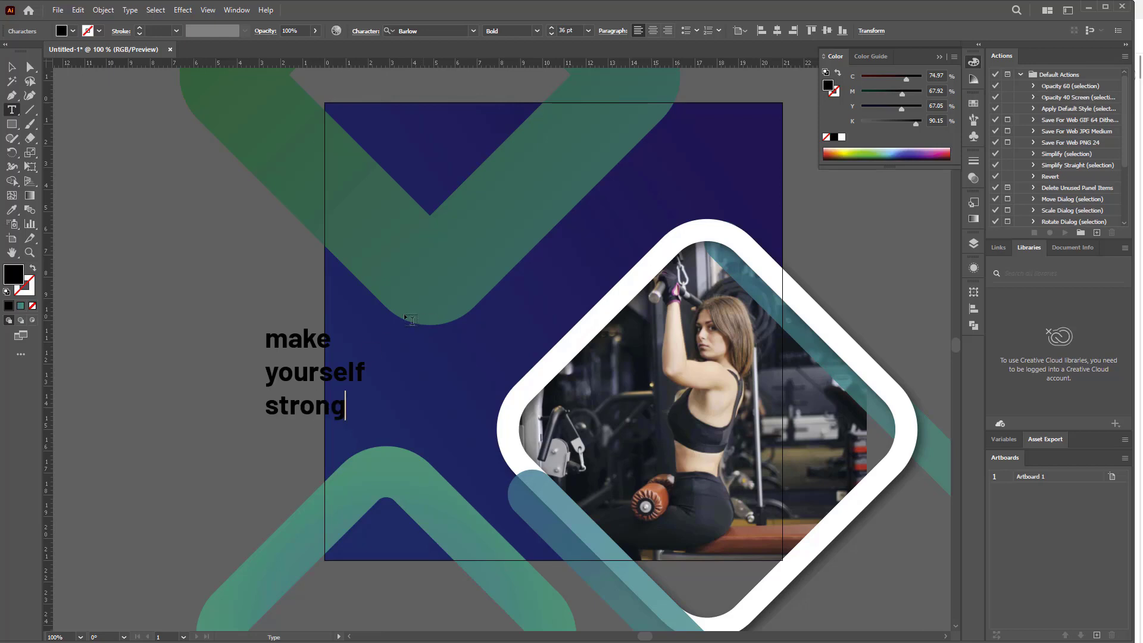
pyautogui.press('Escape')
pyautogui.tripleClick(299, 334)
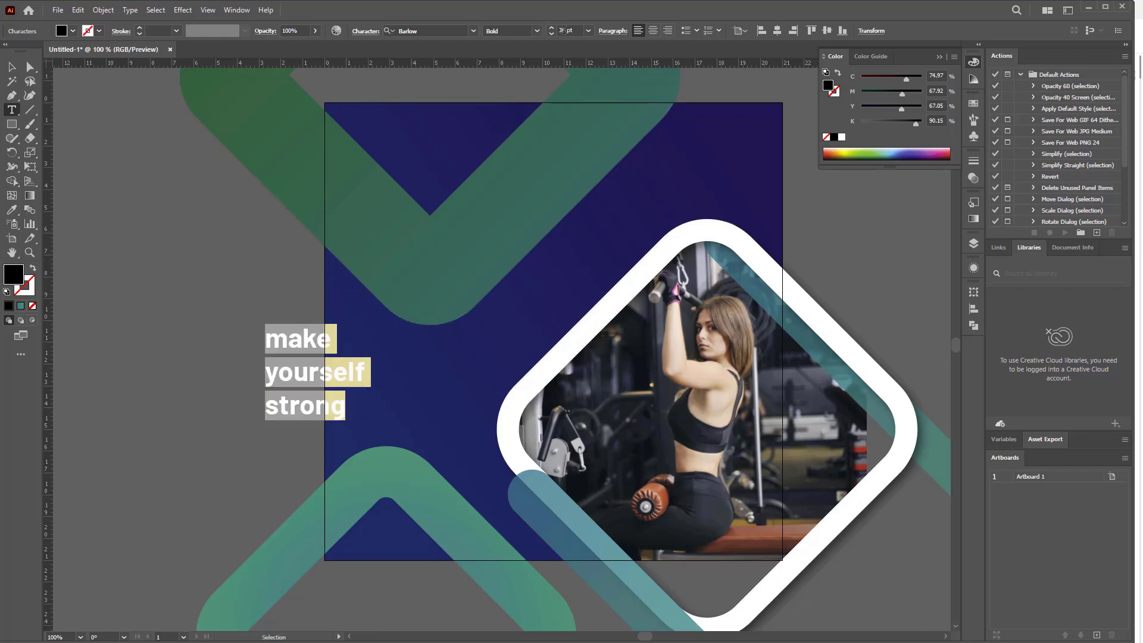
pyautogui.click(366, 31)
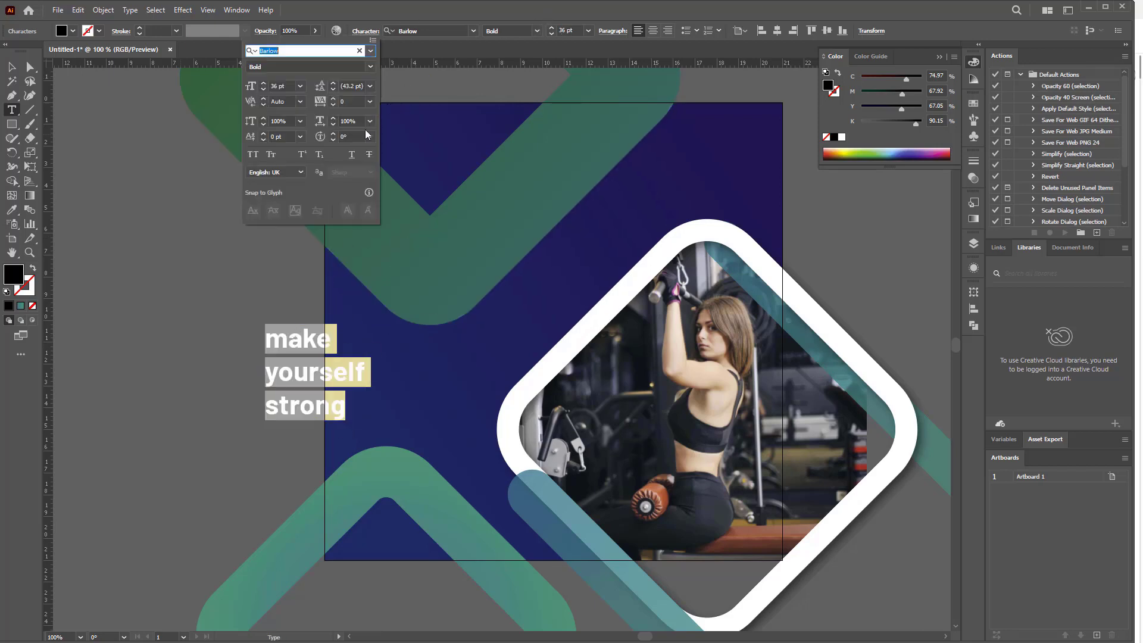
pyautogui.click(256, 161)
pyautogui.press('Escape')
pyautogui.press('Escape')
# Move the headline to the poster's upper left and delete STRONG from it
pyautogui.click(246, 317)
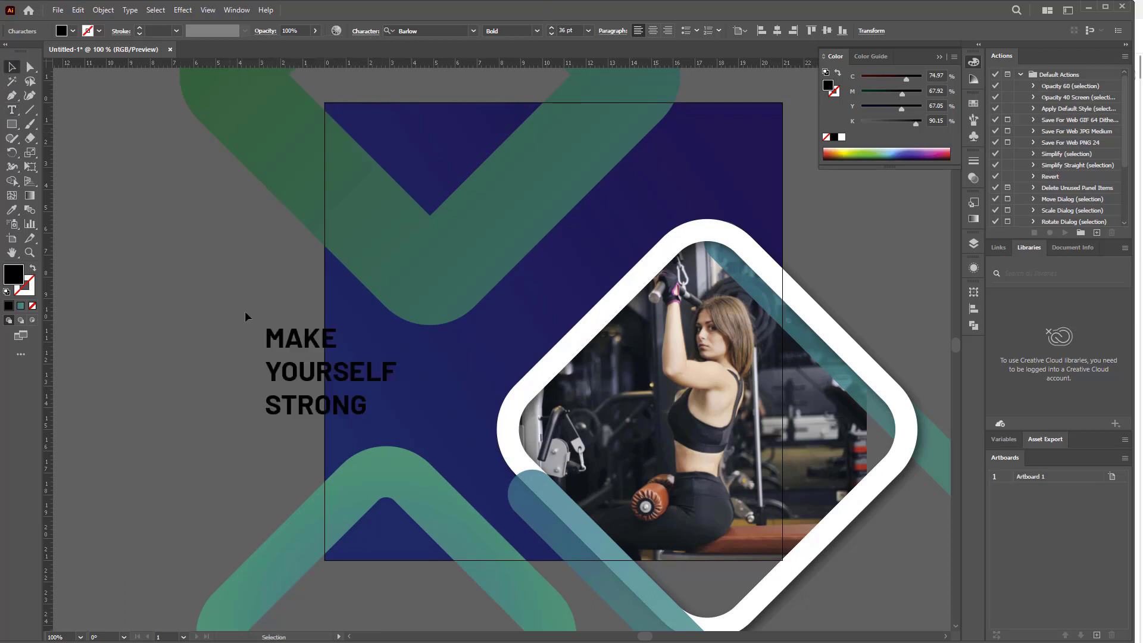
pyautogui.hotkey('ctrl', 'a')
pyautogui.moveTo(333, 345); pyautogui.dragTo(446, 238)
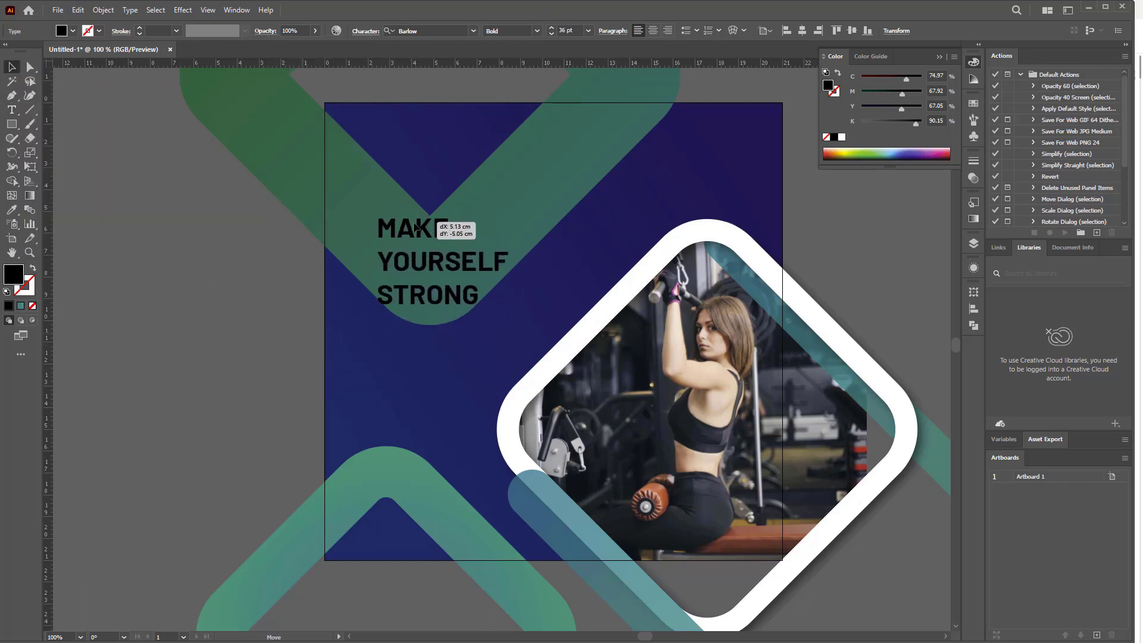
pyautogui.press('t')
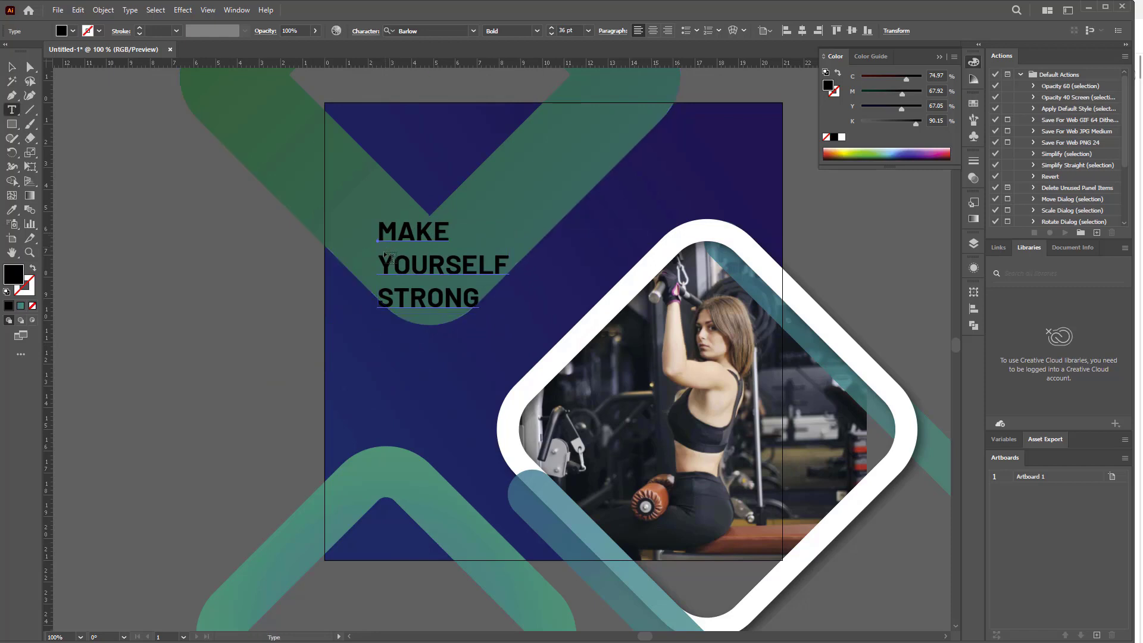
pyautogui.doubleClick(387, 301)
pyautogui.press('BackSpace')
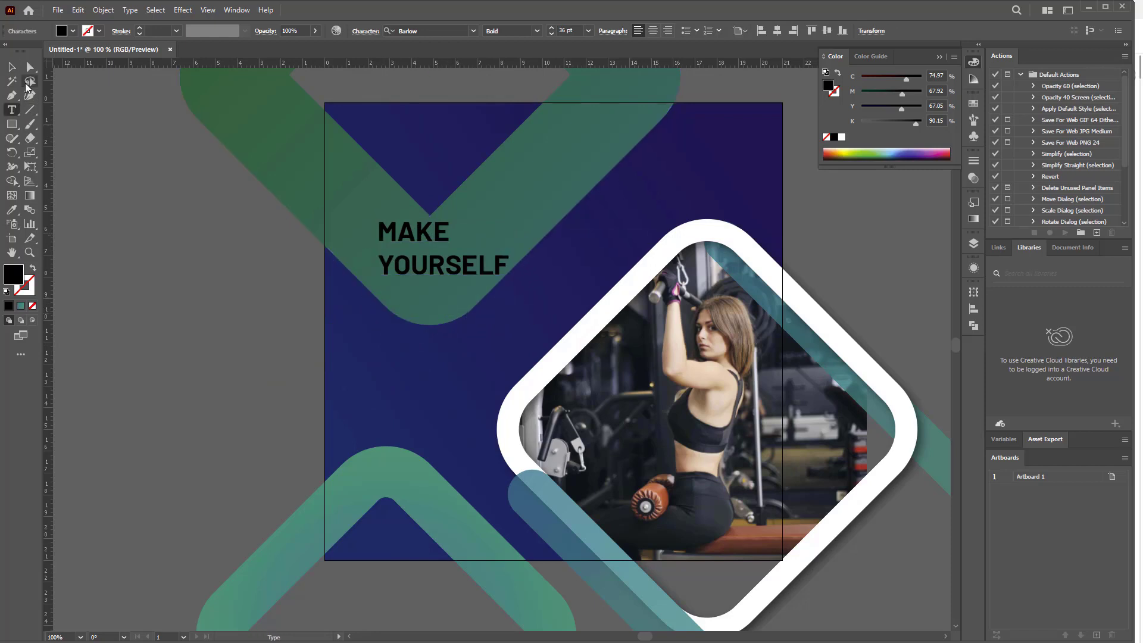
# Duplicate the MAKE YOURSELF text box below and retype the copy as STRONG
pyautogui.click(13, 67)
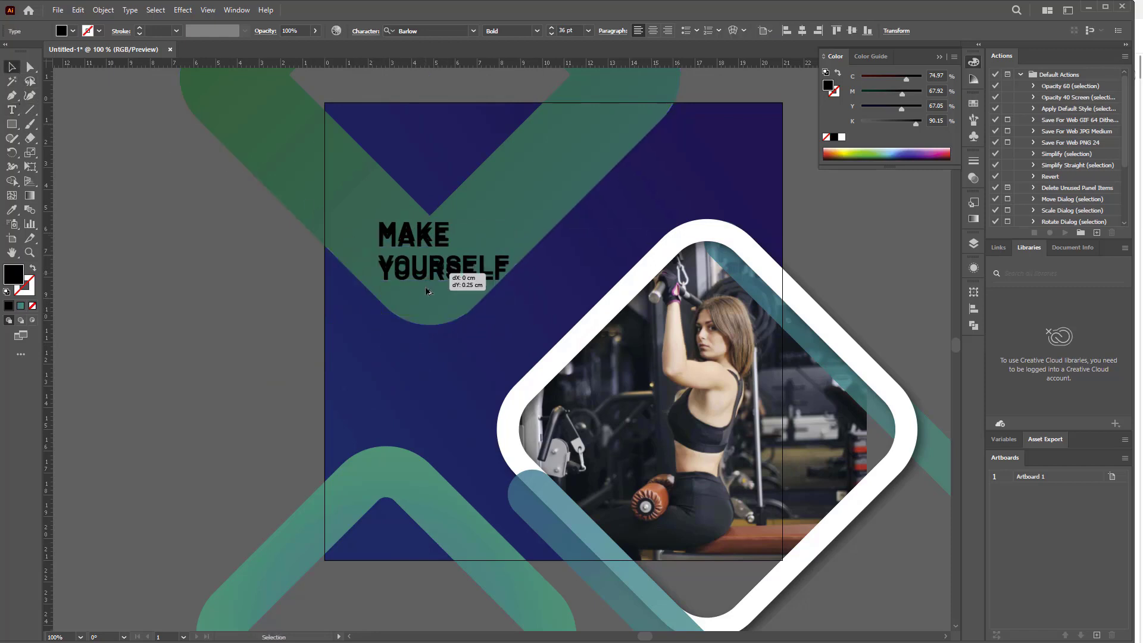
pyautogui.moveTo(394, 270); pyautogui.dragTo(394, 358)
pyautogui.doubleClick(440, 356)
pyautogui.hotkey('ctrl', 'a')
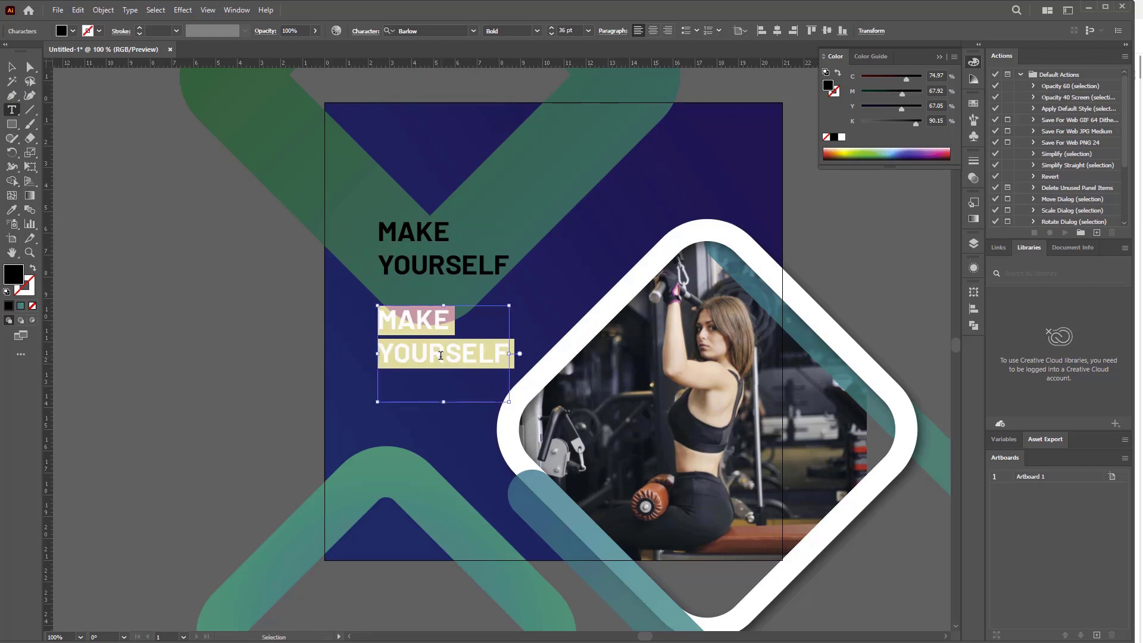
pyautogui.write('STRONG')
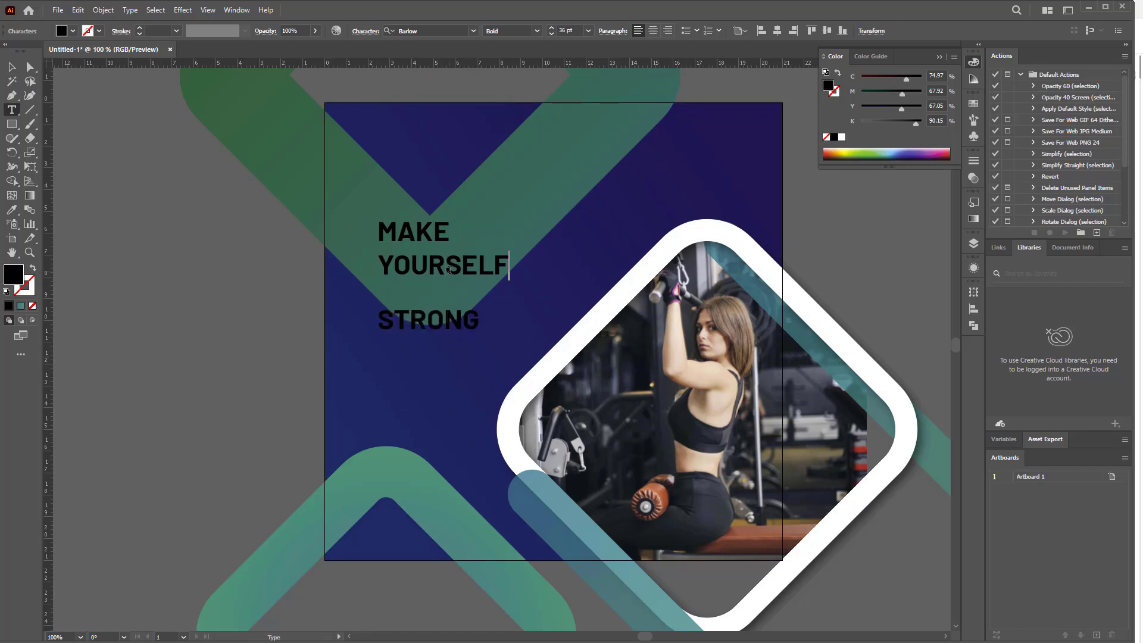
# Cut the first box down to MAKE and add a YOURSELF copy beneath it
pyautogui.doubleClick(475, 260)
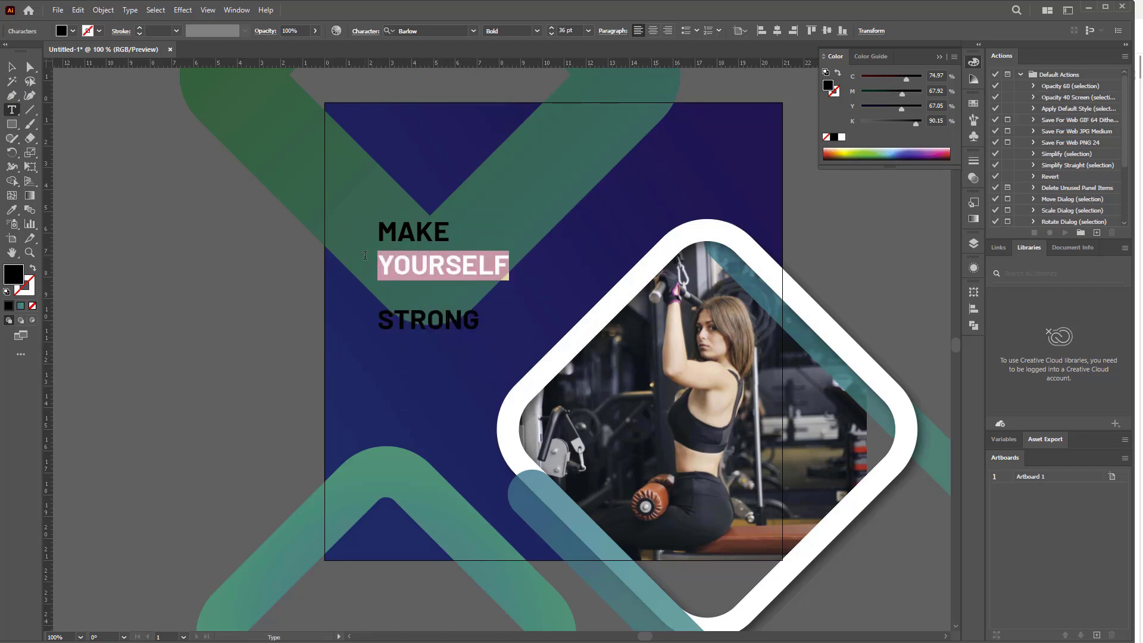
pyautogui.press('BackSpace')
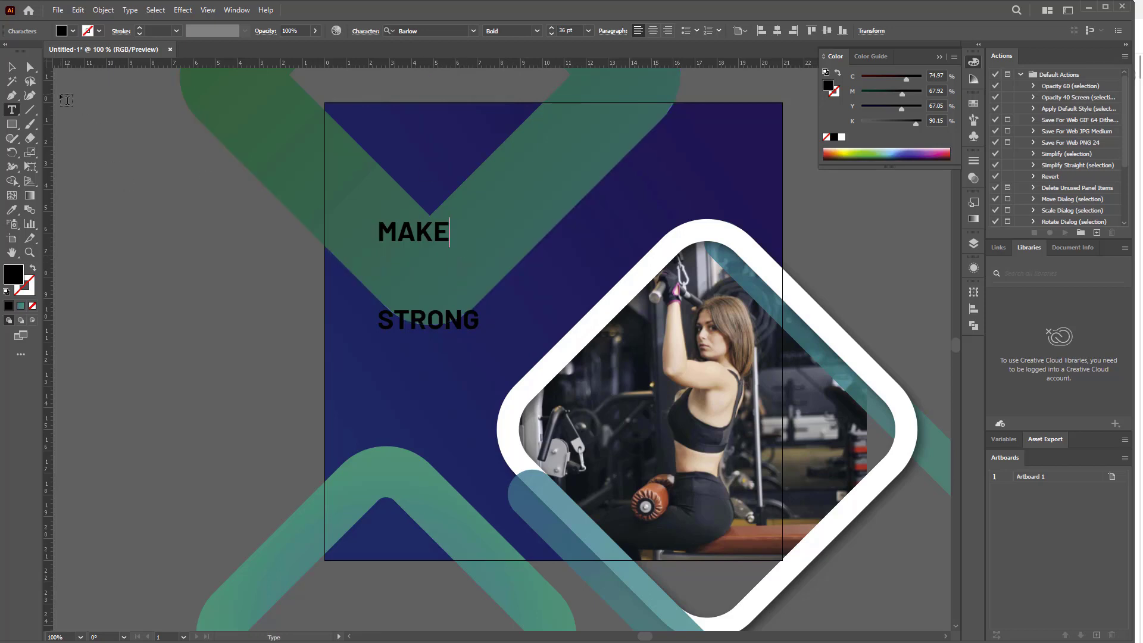
pyautogui.press('Escape')
pyautogui.moveTo(429, 237); pyautogui.dragTo(429, 268)
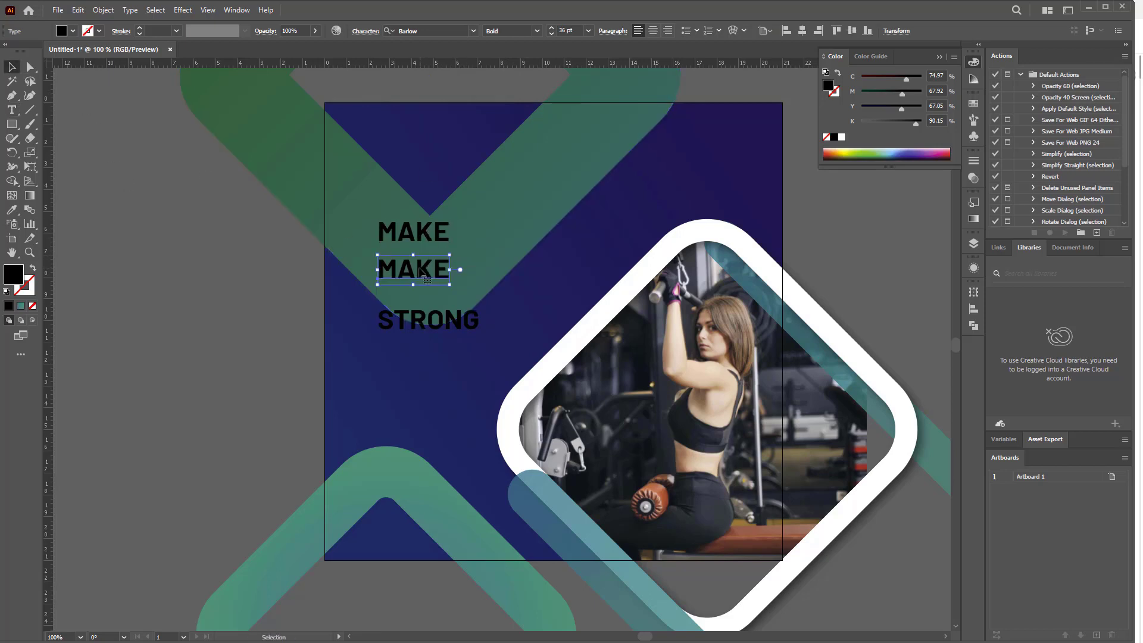
pyautogui.press('t')
pyautogui.doubleClick(417, 268)
pyautogui.write('YOURSELF')
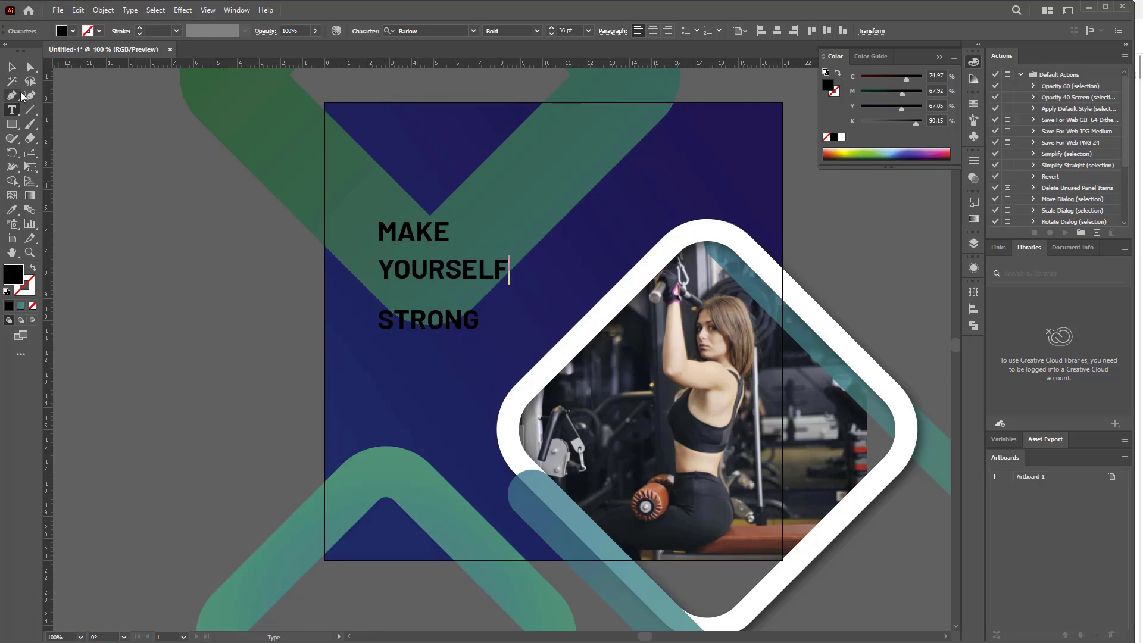
pyautogui.click(13, 72)
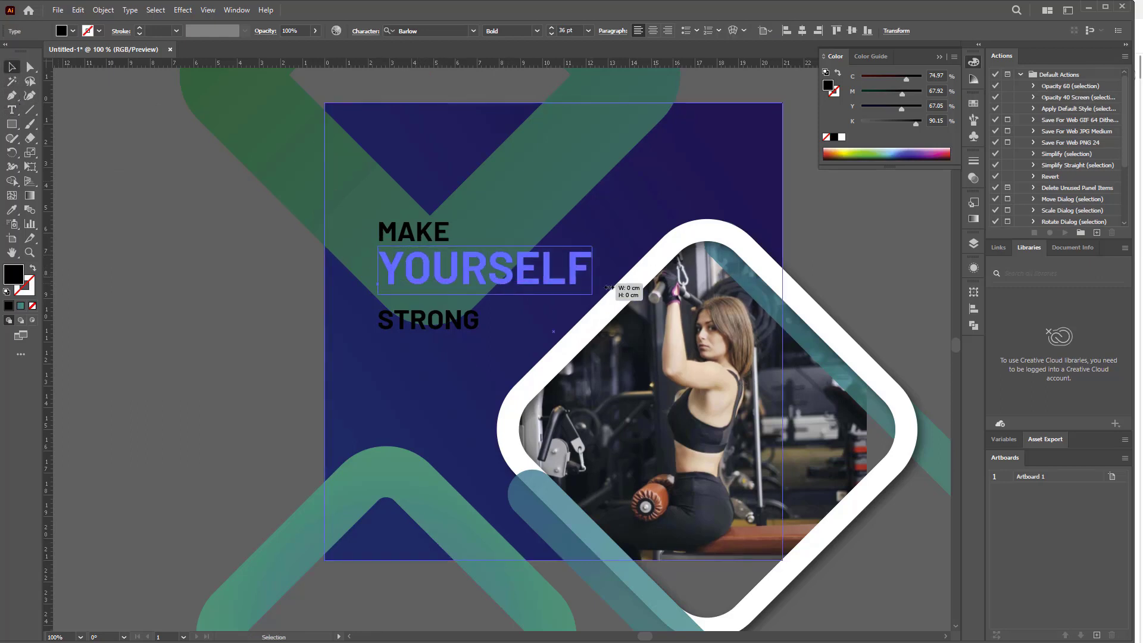
# Enlarge YOURSELF and set its fill to bright cyan in the Color Picker
pyautogui.moveTo(509, 269)
pyautogui.mouseDown()
pyautogui.moveTo(617, 273)
pyautogui.moveTo(522, 289)
pyautogui.moveTo(529, 281)
pyautogui.mouseUp()
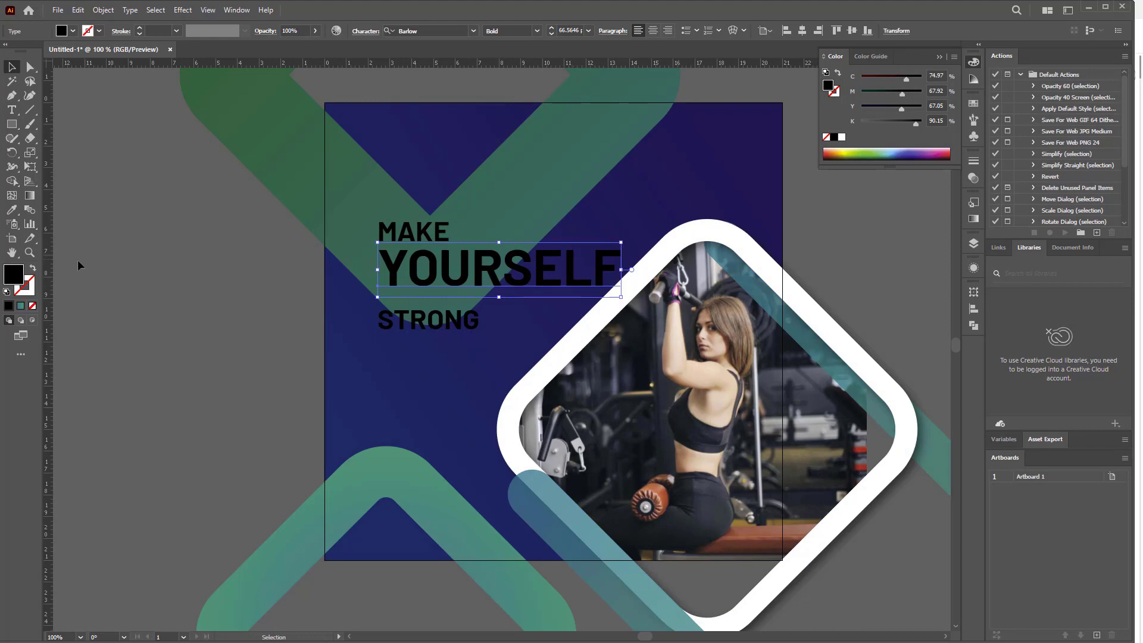
pyautogui.doubleClick(15, 278)
pyautogui.click(590, 355)
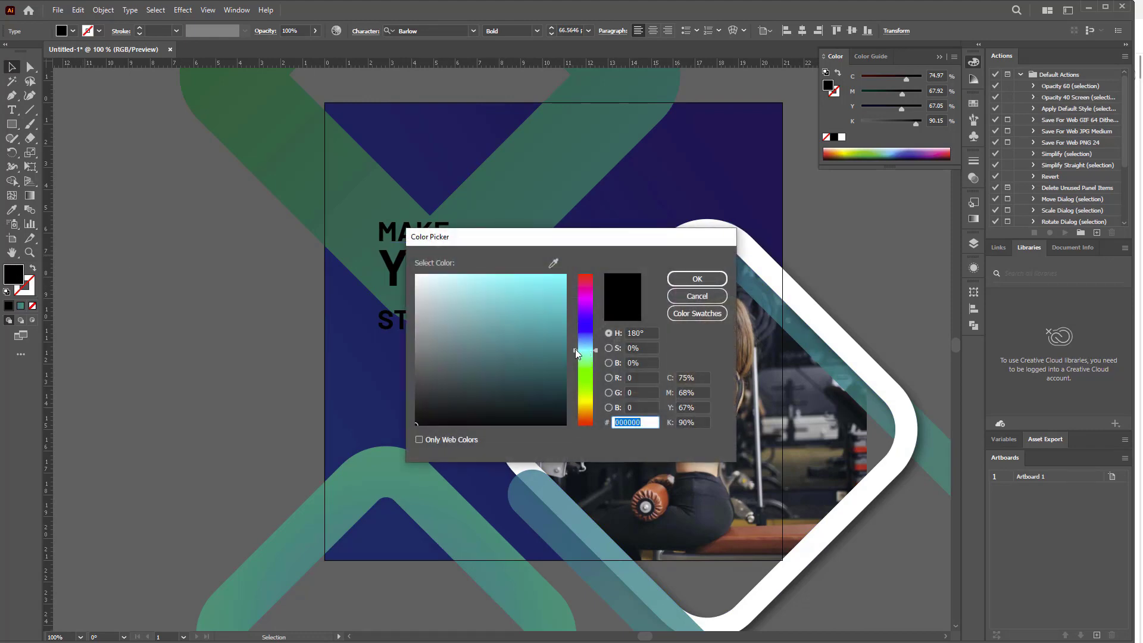
pyautogui.click(564, 281)
pyautogui.click(697, 279)
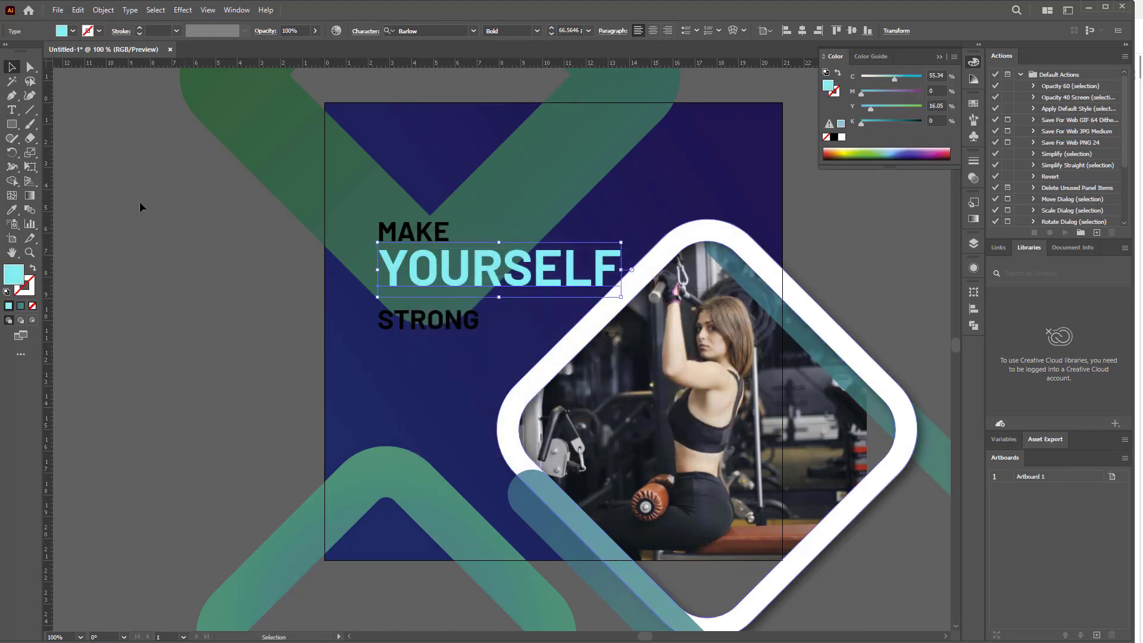
# Fill the MAKE and STRONG text with white
pyautogui.click(398, 239)
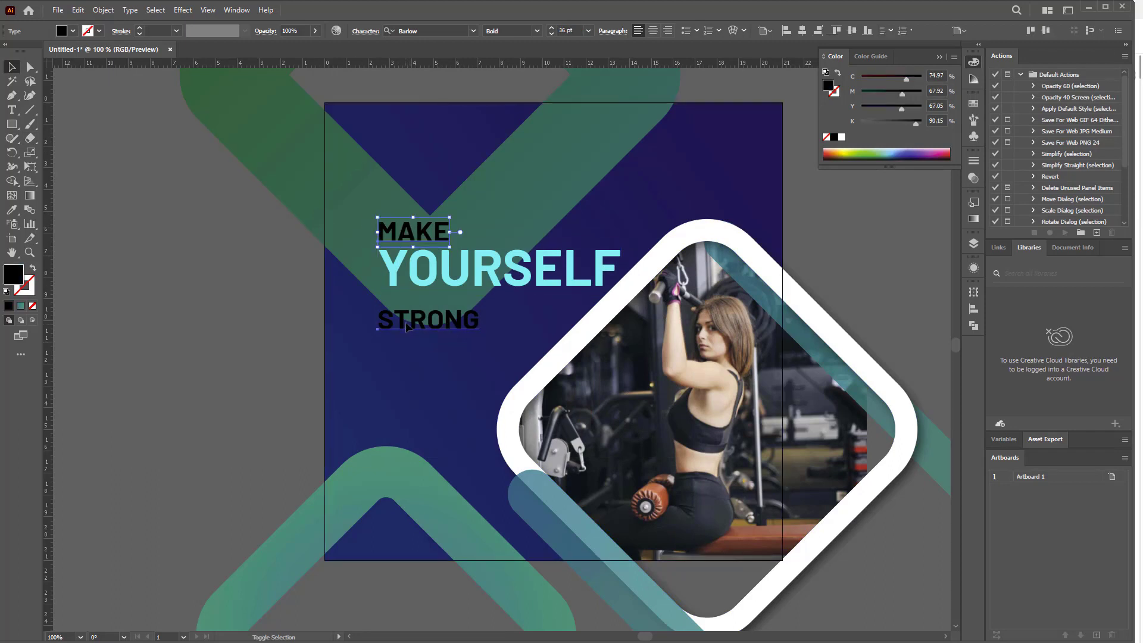
pyautogui.keyDown('shift'); pyautogui.click(420, 322); pyautogui.keyUp('shift')
pyautogui.click(72, 31)
pyautogui.click(27, 52)
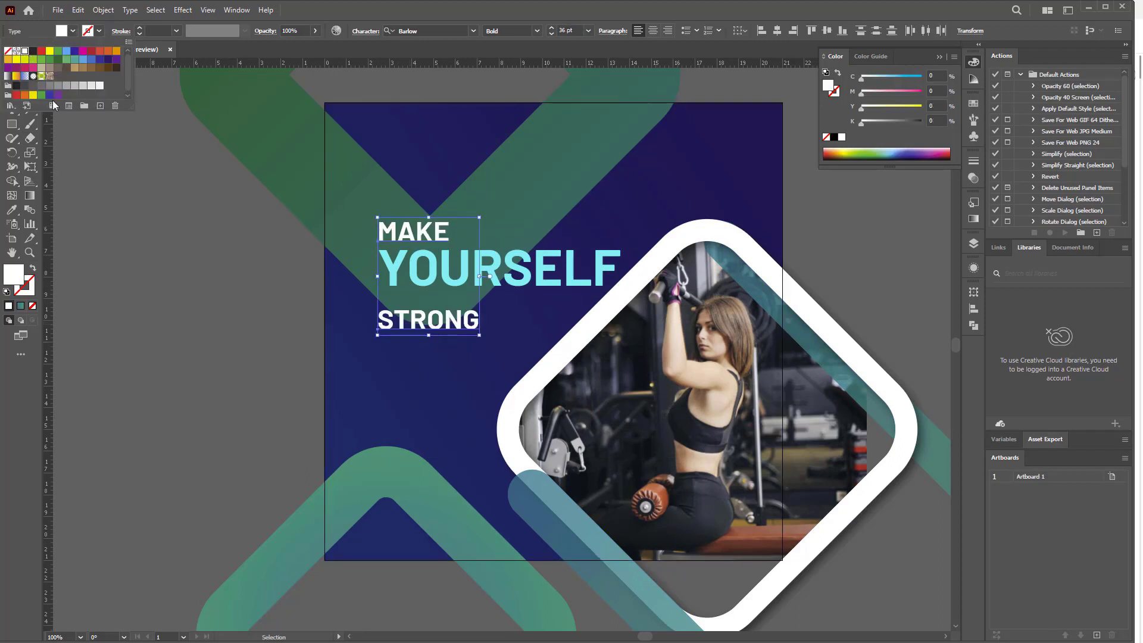
pyautogui.click(143, 248)
pyautogui.keyDown('shift'); pyautogui.click(439, 236); pyautogui.keyUp('shift')
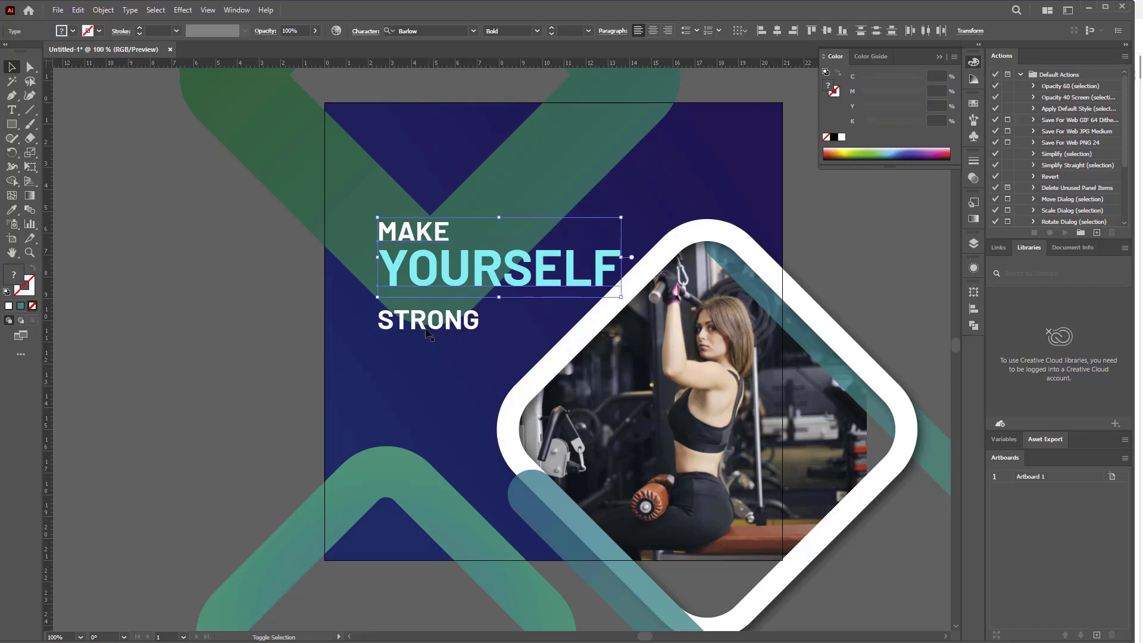
pyautogui.keyDown('shift'); pyautogui.click(421, 331); pyautogui.keyUp('shift')
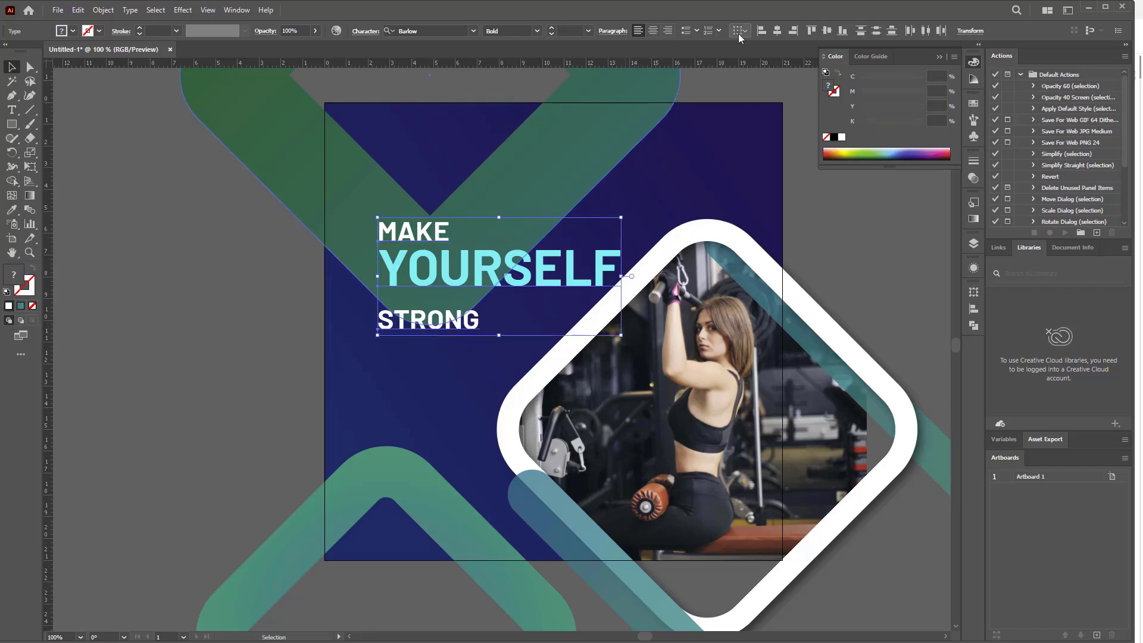
pyautogui.click(56, 301)
# Raise STRONG toward YOURSELF, enlarge MAKE, and draw a small square off the artboard
pyautogui.keyDown('alt'); pyautogui.scroll(1, 357, 340); pyautogui.keyUp('alt')
pyautogui.moveTo(492, 307); pyautogui.dragTo(492, 275)
pyautogui.moveTo(494, 190)
pyautogui.mouseDown()
pyautogui.moveTo(408, 252)
pyautogui.moveTo(497, 252)
pyautogui.moveTo(557, 197)
pyautogui.mouseUp()
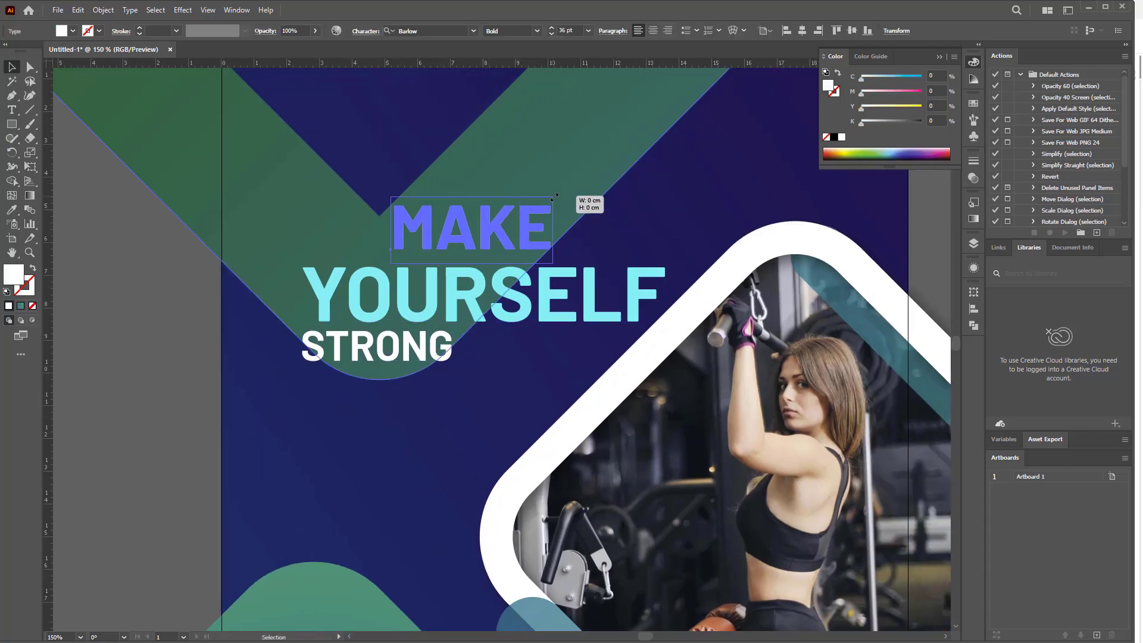
pyautogui.moveTo(102, 276); pyautogui.dragTo(277, 270)
pyautogui.press('m')
pyautogui.moveTo(194, 262); pyautogui.dragTo(263, 331)
# Rotate the square 45° and subtract an offset copy with Pathfinder Minus Front to form a chevron
pyautogui.press('v')
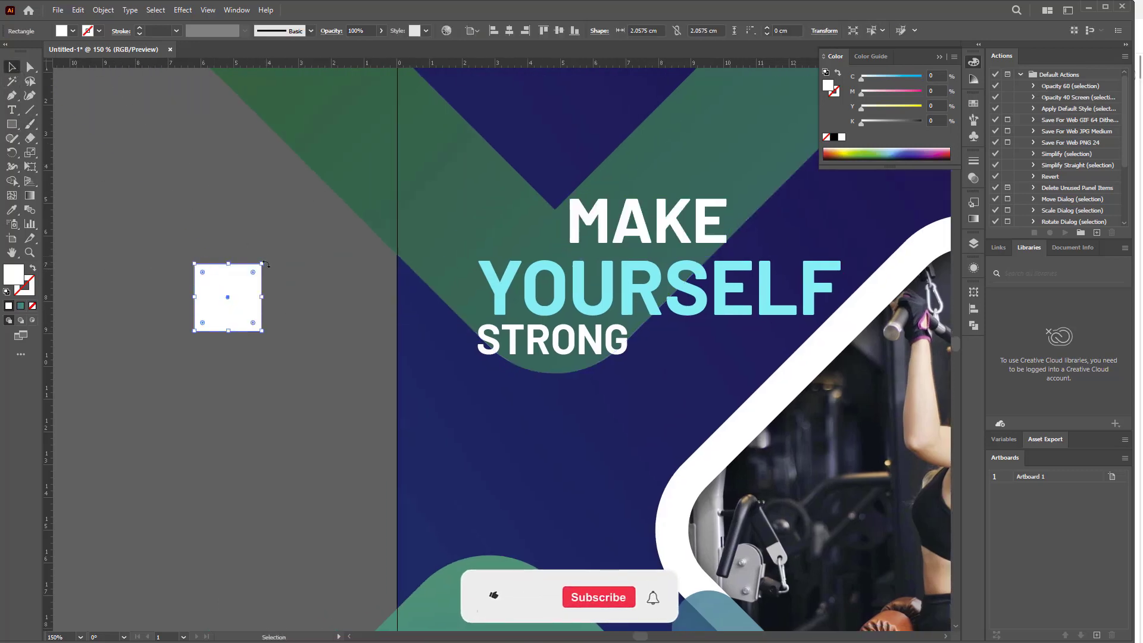
pyautogui.moveTo(266, 254); pyautogui.dragTo(291, 330)
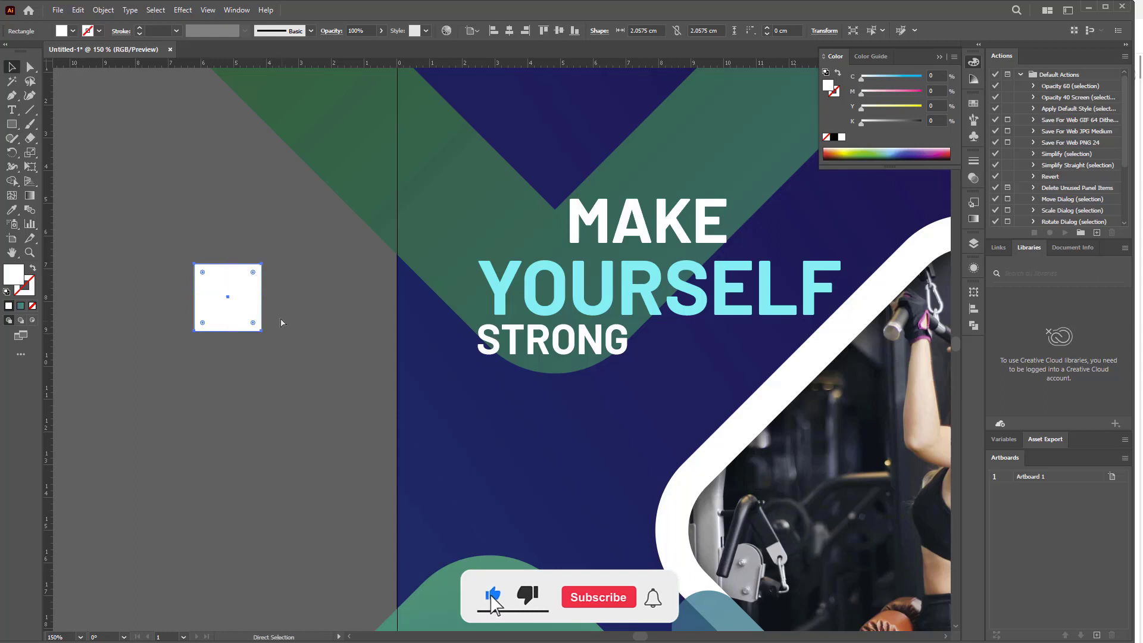
pyautogui.moveTo(267, 258); pyautogui.dragTo(297, 287)
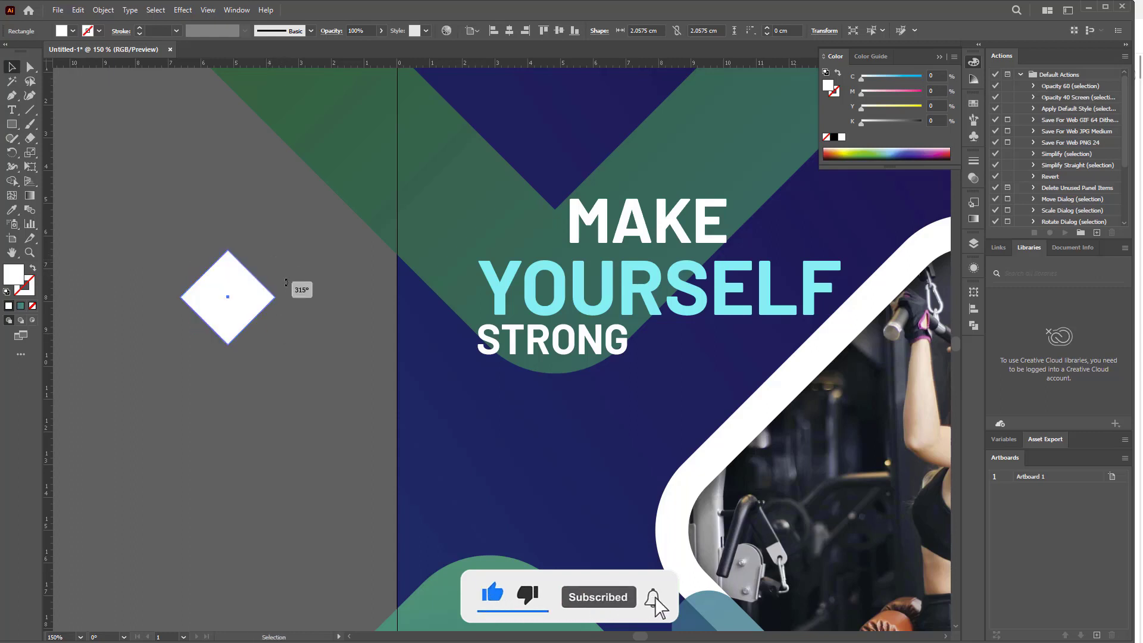
pyautogui.moveTo(245, 315); pyautogui.dragTo(173, 270)
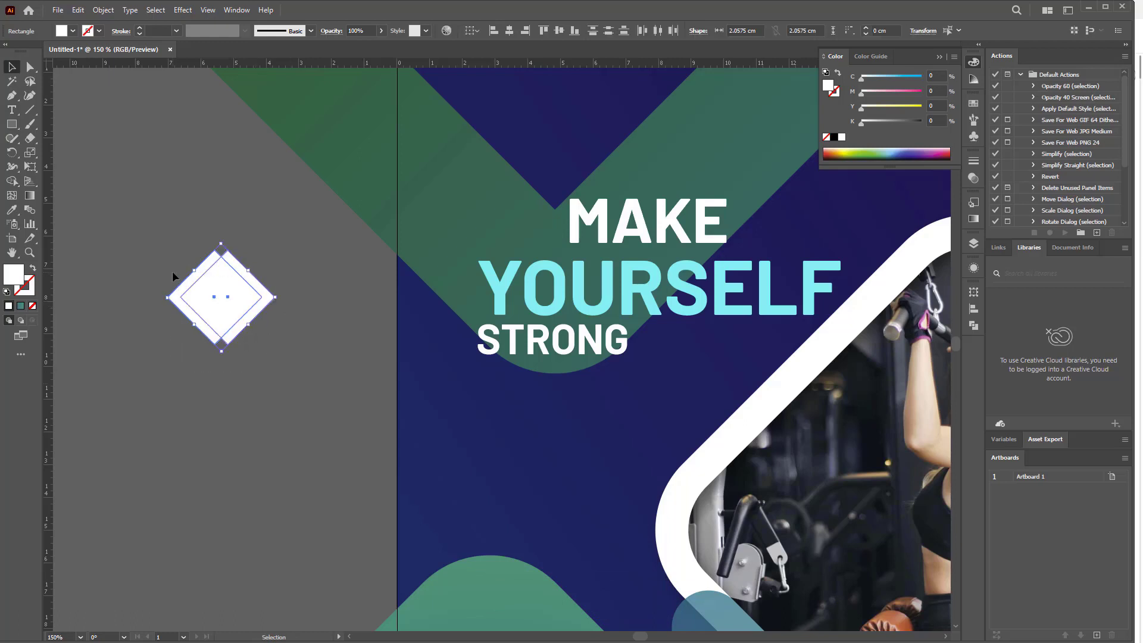
pyautogui.click(974, 326)
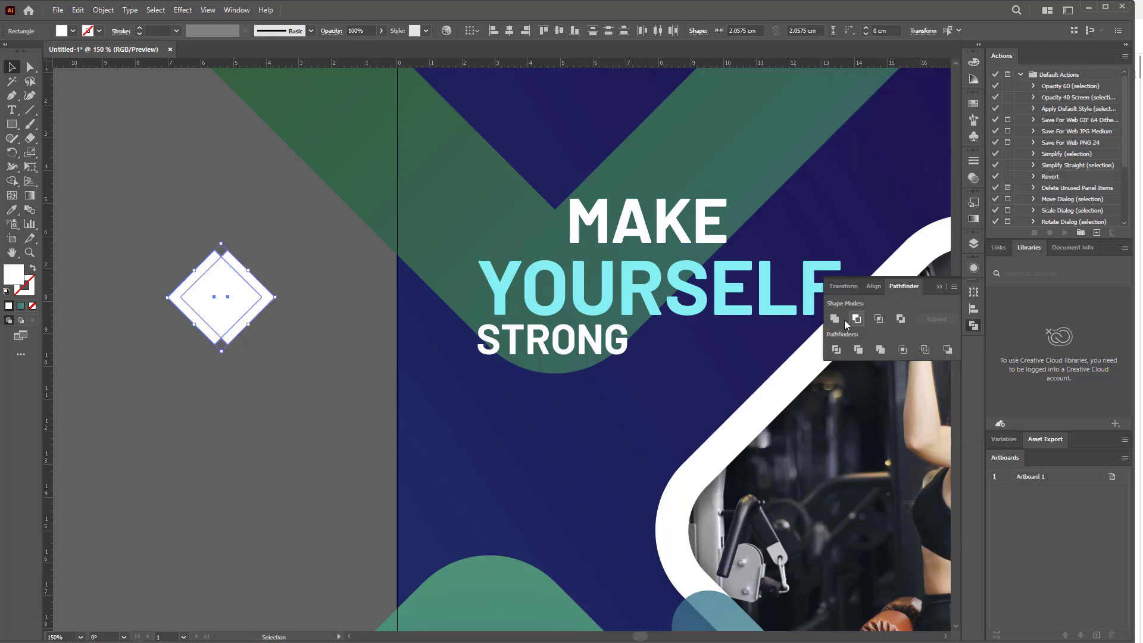
pyautogui.click(864, 324)
pyautogui.click(262, 315)
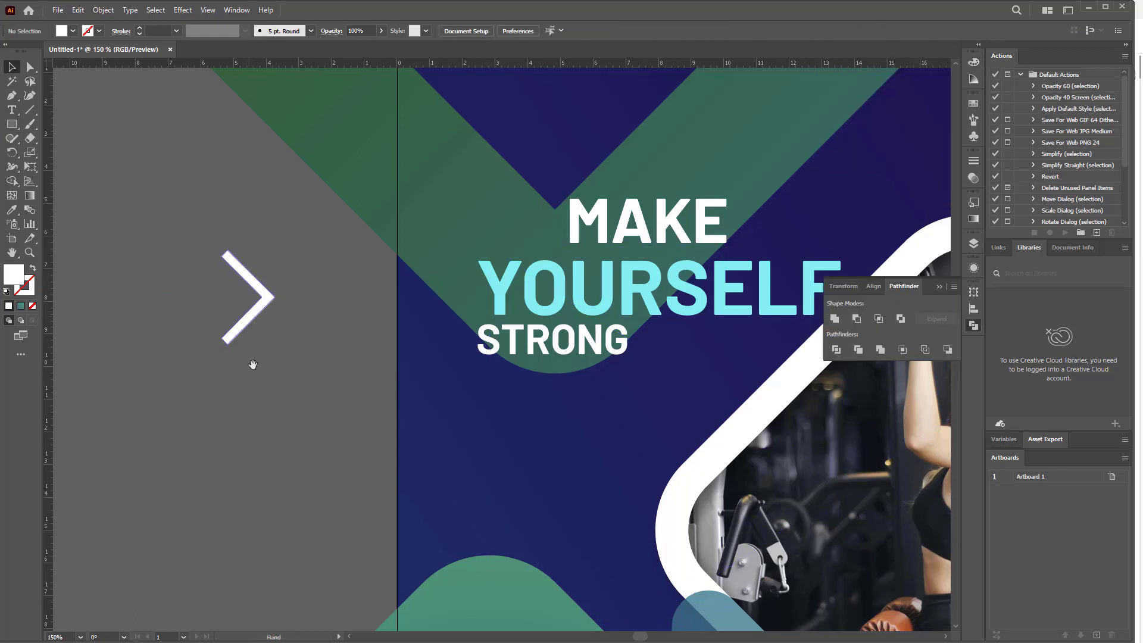
# Repeat the chevron rightward with Ctrl+D into a row and select them all
pyautogui.moveTo(253, 364); pyautogui.dragTo(379, 367)
pyautogui.moveTo(391, 315); pyautogui.dragTo(421, 310)
pyautogui.hotkey('ctrl', 'd')
pyautogui.hotkey('ctrl', 'd')
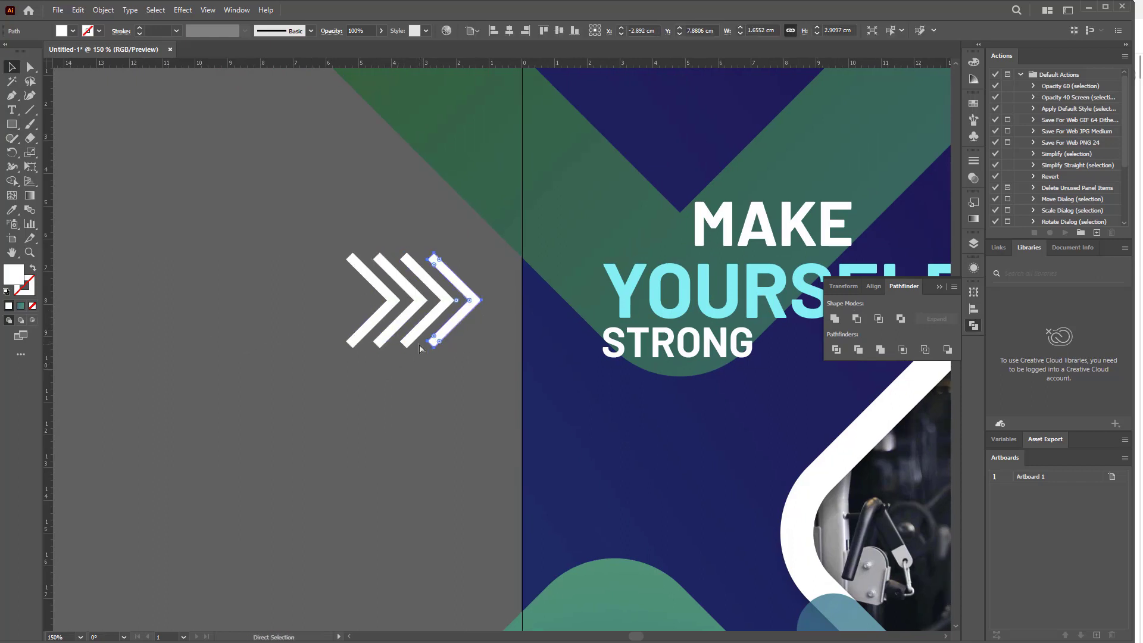
pyautogui.hotkey('ctrl', 'd')
pyautogui.hotkey('ctrl', 'd')
pyautogui.moveTo(498, 358); pyautogui.dragTo(499, 360)
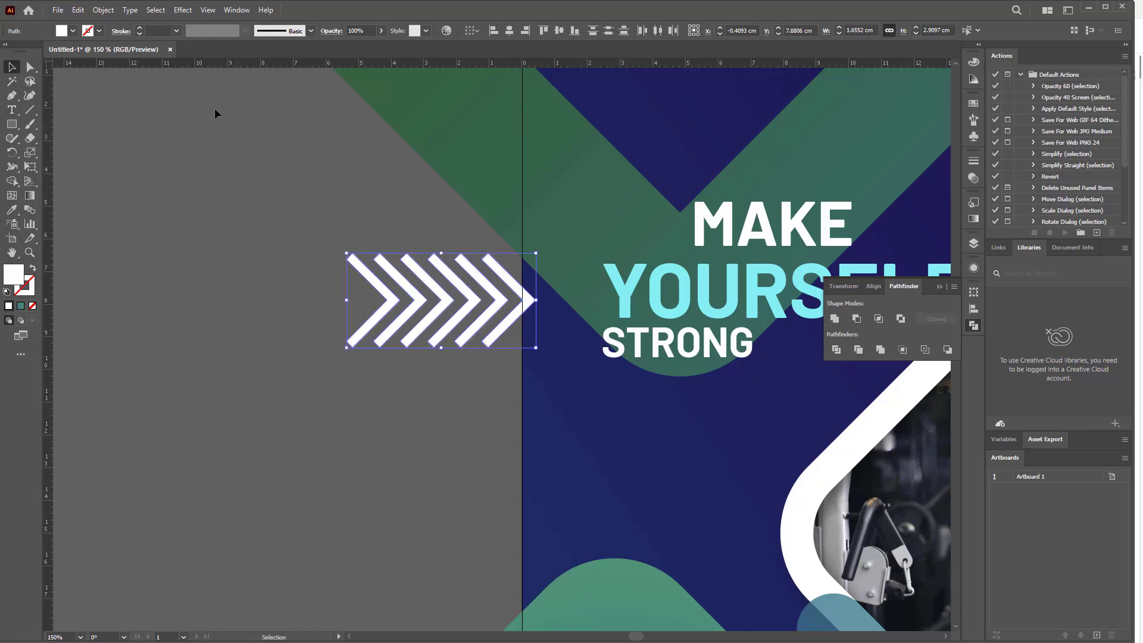
# Group the chevrons and shrink the group to about 1.66 × 0.83 cm beside MAKE
pyautogui.click(103, 10)
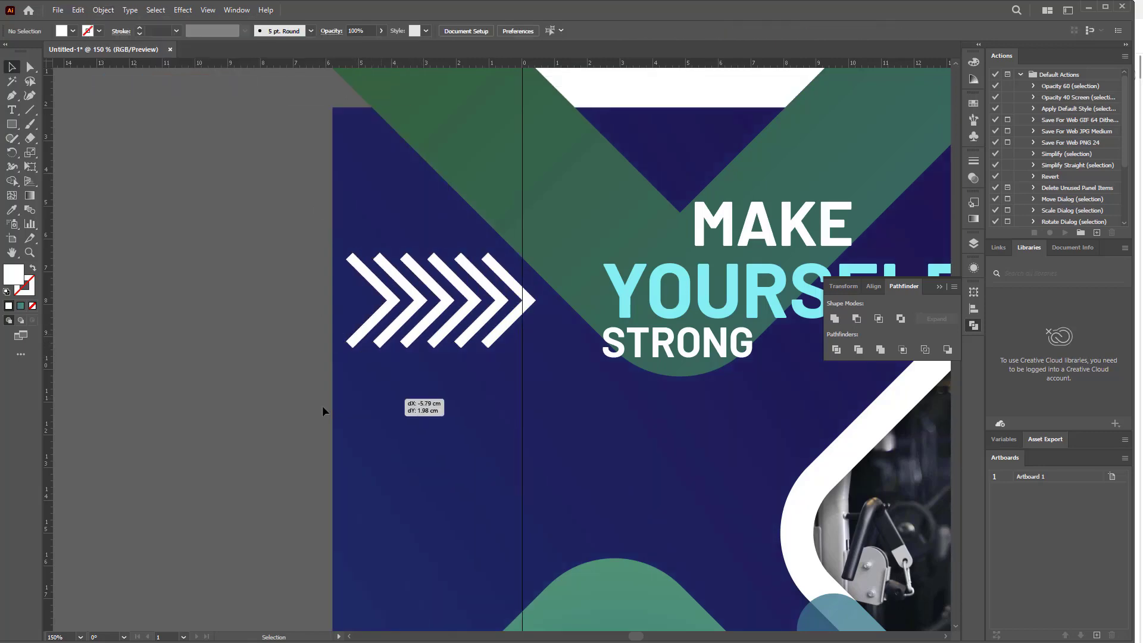
pyautogui.moveTo(373, 209)
pyautogui.mouseDown()
pyautogui.moveTo(399, 309)
pyautogui.moveTo(762, 238)
pyautogui.mouseUp()
pyautogui.hotkey('ctrl', 'z')
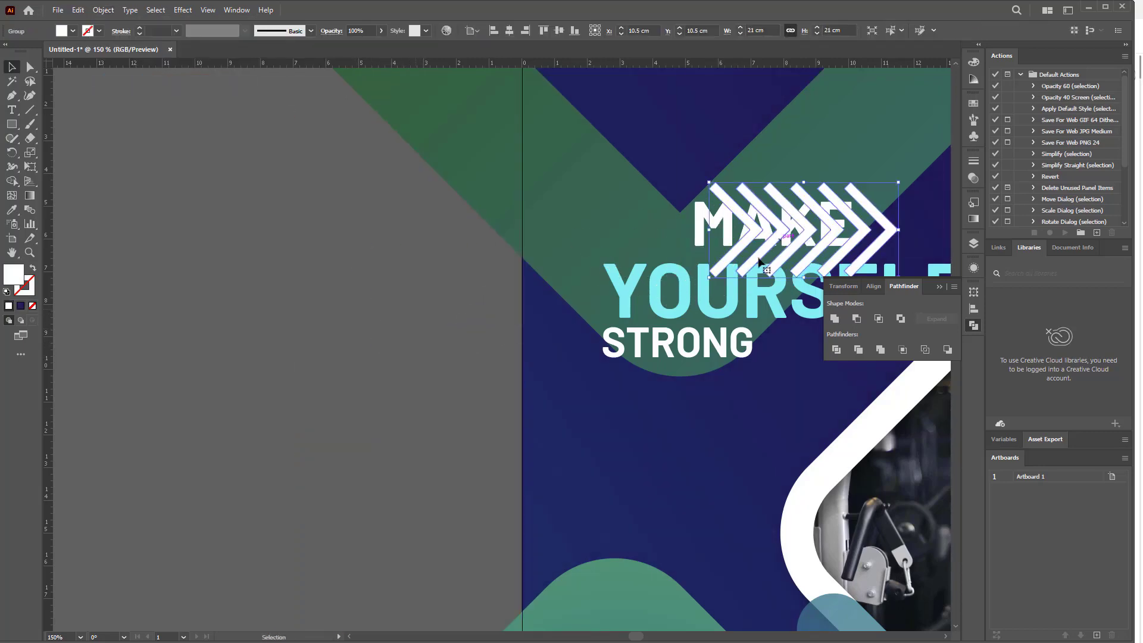
pyautogui.hotkey('ctrl', '0')
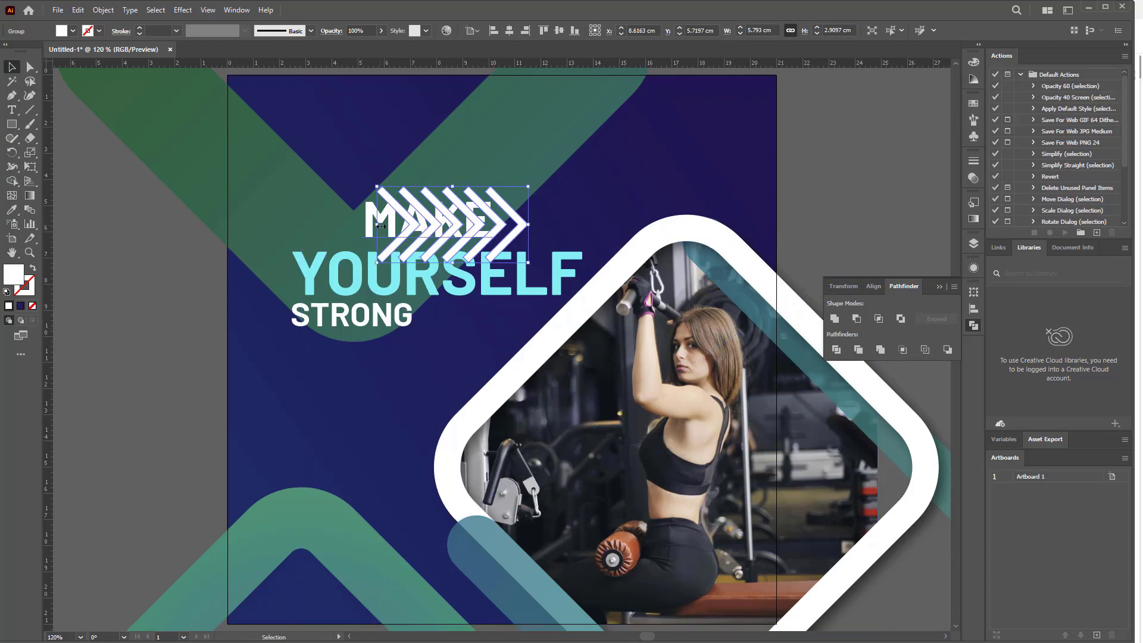
pyautogui.moveTo(375, 227)
pyautogui.mouseDown()
pyautogui.moveTo(573, 234)
pyautogui.moveTo(513, 240)
pyautogui.mouseUp()
pyautogui.hotkey('ctrl', '+')
pyautogui.hotkey('ctrl', '+')
pyautogui.hotkey('ctrl', '+')
pyautogui.hotkey('ctrl', '+')
pyautogui.hotkey('ctrl', '+')
pyautogui.hotkey('ctrl', '-')
pyautogui.hotkey('ctrl', '-')
pyautogui.hotkey('ctrl', '-')
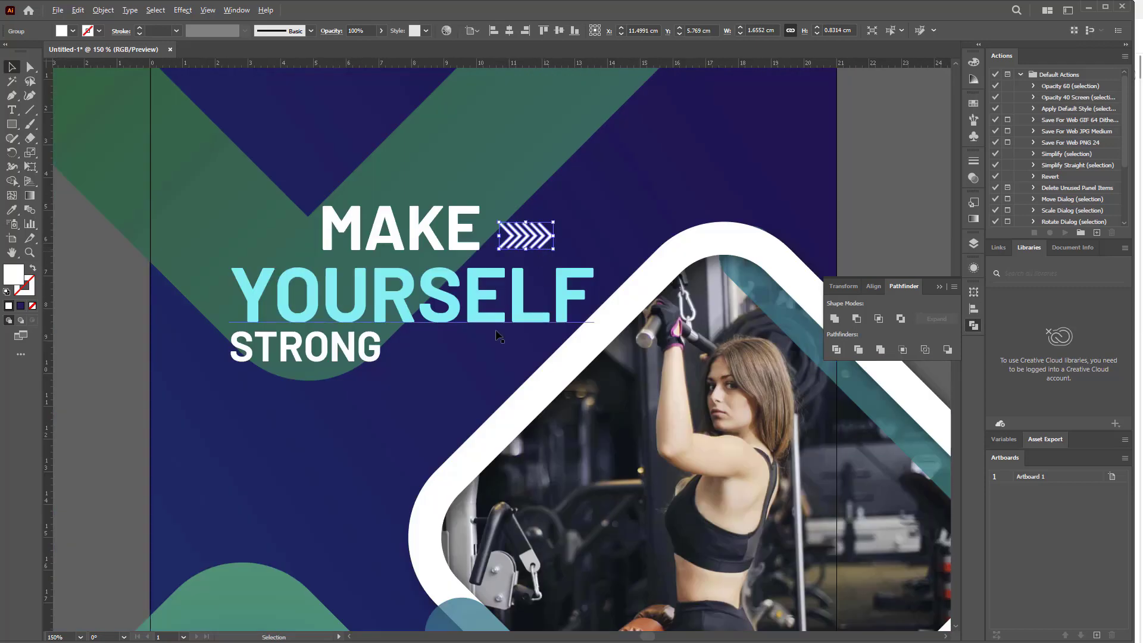
# Align MAKE and STRONG on their horizontal centres, then zoom out over the poster
pyautogui.moveTo(470, 340); pyautogui.dragTo(561, 341)
pyautogui.keyDown('shift'); pyautogui.click(501, 222); pyautogui.keyUp('shift')
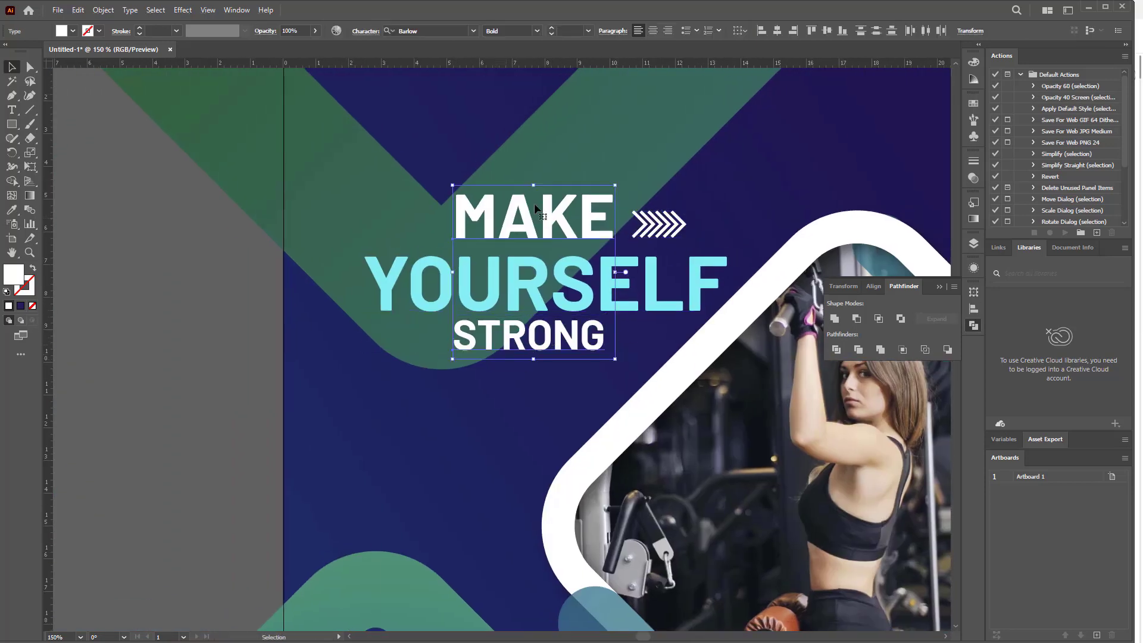
pyautogui.click(178, 337)
pyautogui.hotkey('ctrl', '-')
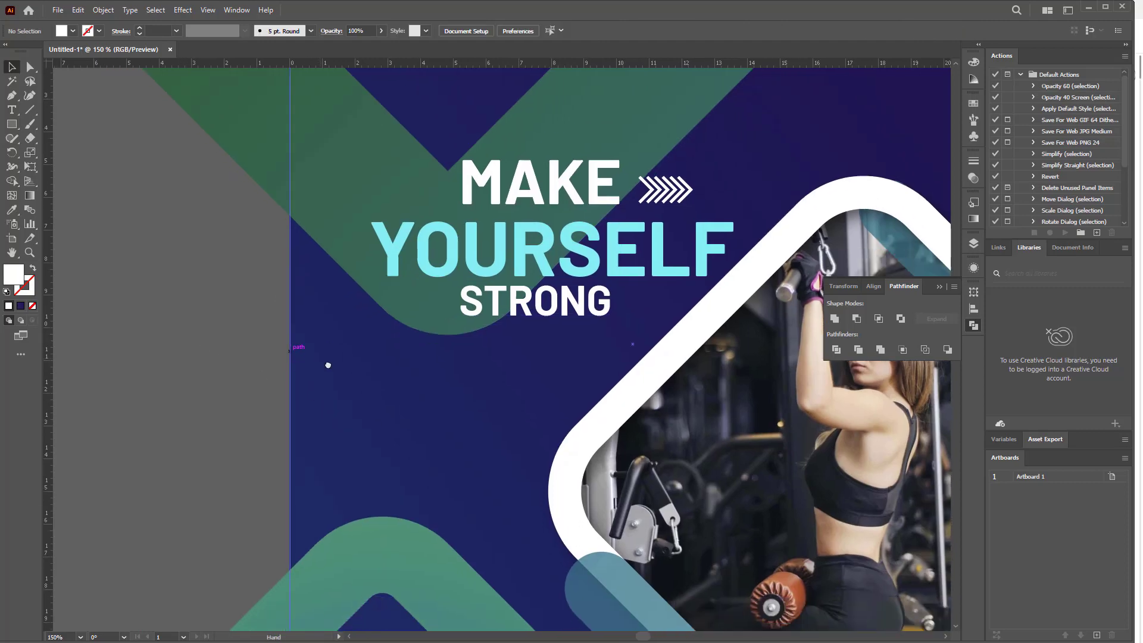
pyautogui.hotkey('ctrl', '-')
pyautogui.moveTo(412, 330); pyautogui.dragTo(451, 299)
# Draw a small rectangle below the headline and eyedrop the teal fill onto it
pyautogui.moveTo(261, 375); pyautogui.dragTo(304, 334)
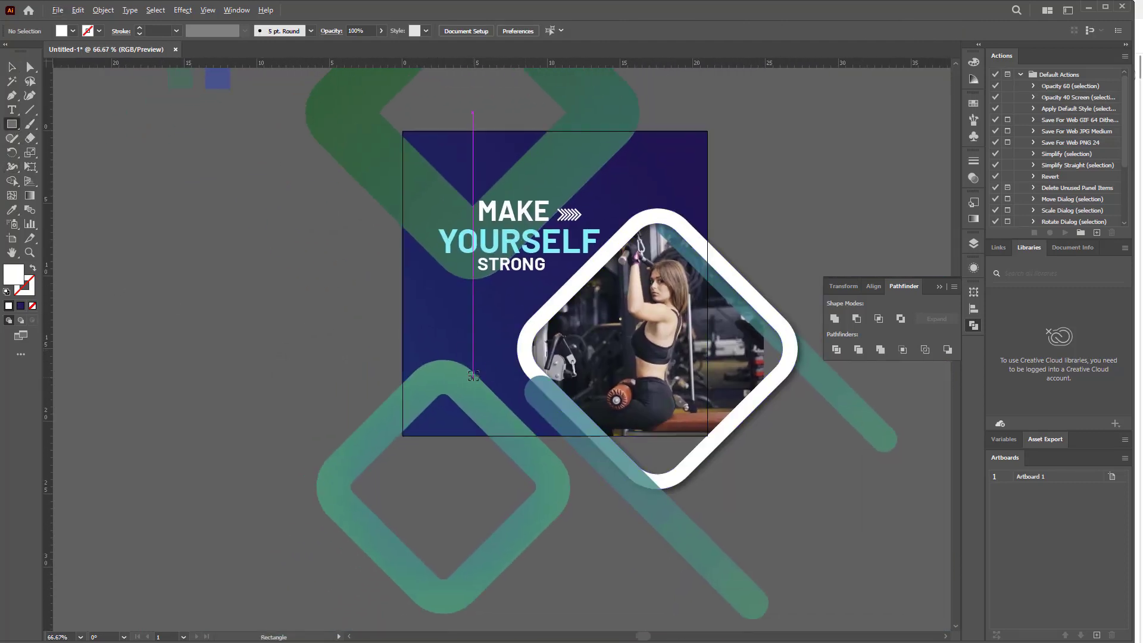
pyautogui.hotkey('ctrl', '+')
pyautogui.moveTo(404, 294); pyautogui.dragTo(494, 320)
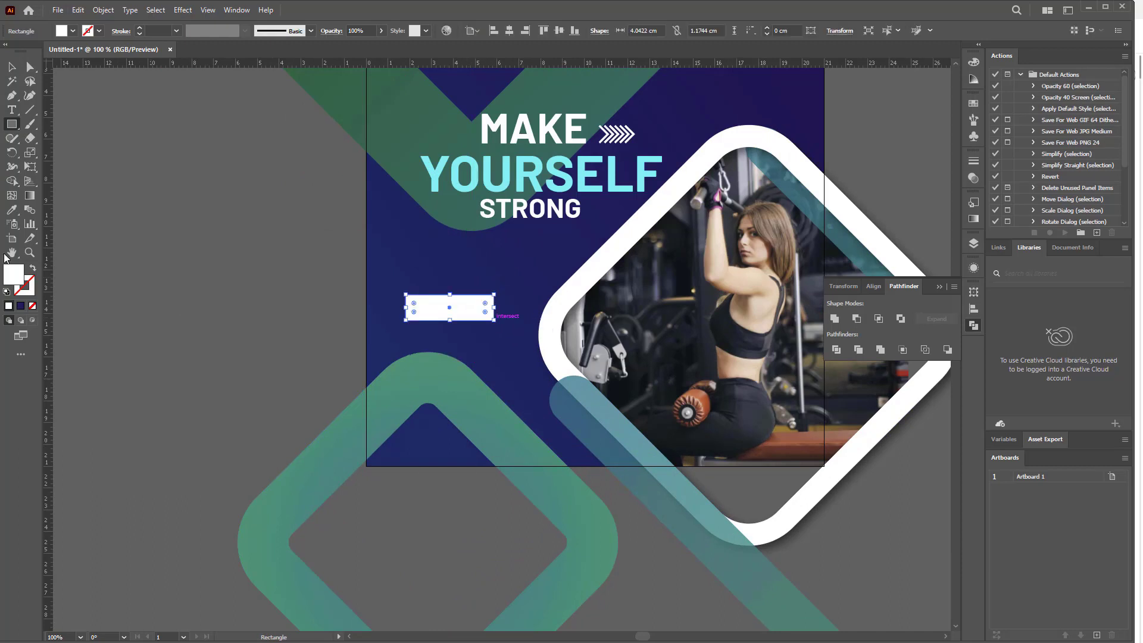
pyautogui.click(579, 416)
pyautogui.press('Escape')
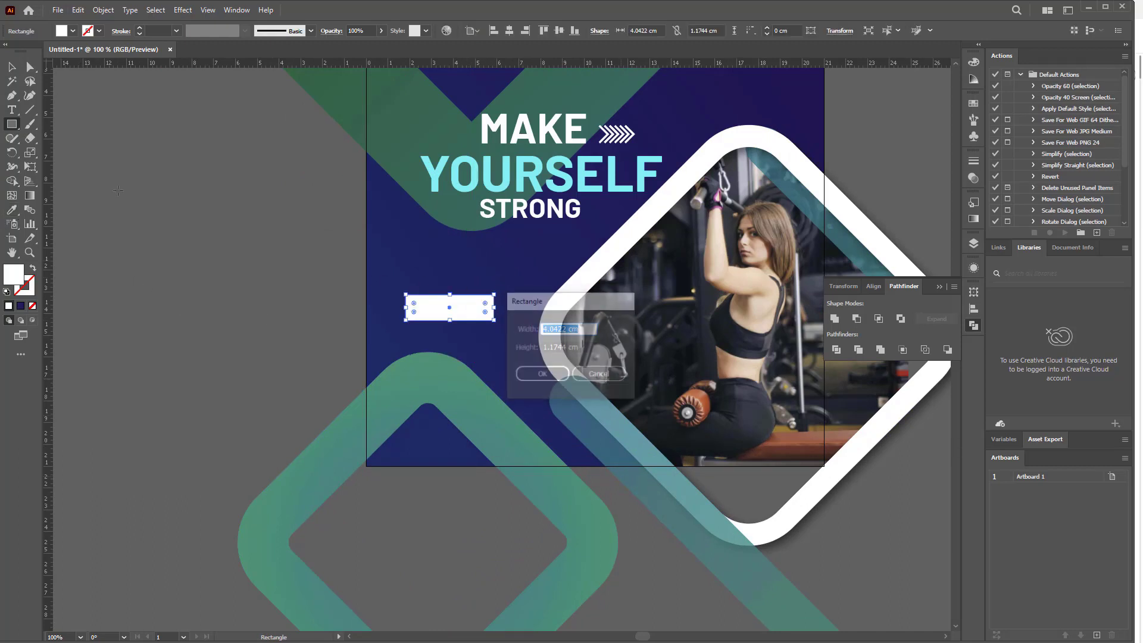
pyautogui.click(12, 210)
pyautogui.click(557, 374)
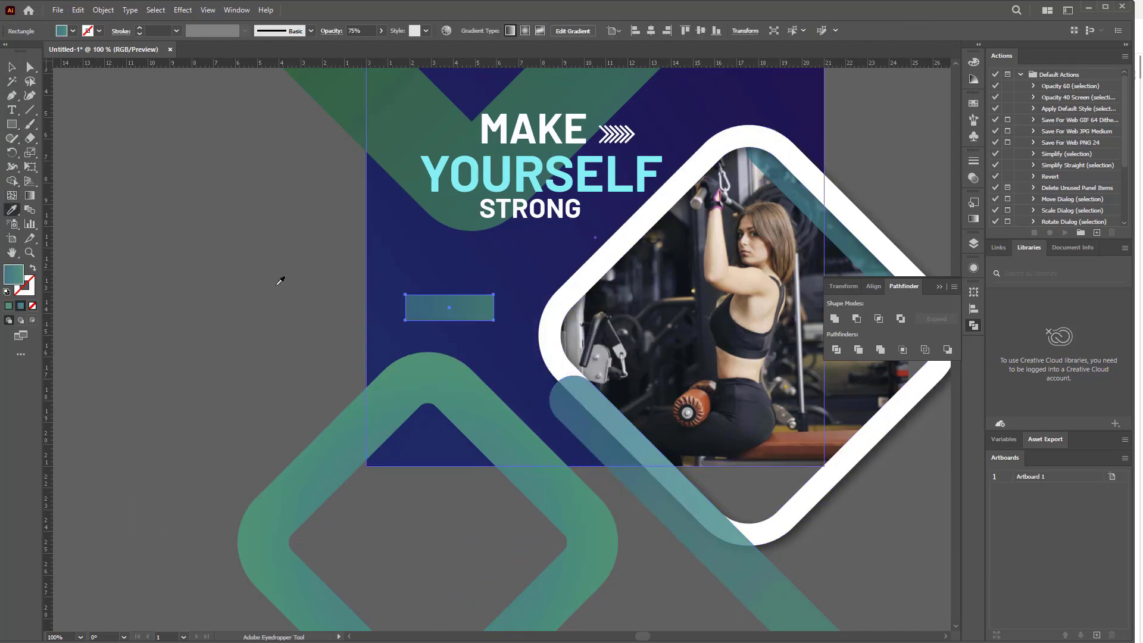
# Round the rectangle into a wider pill and place a copy of STRONG inside it
pyautogui.click(28, 68)
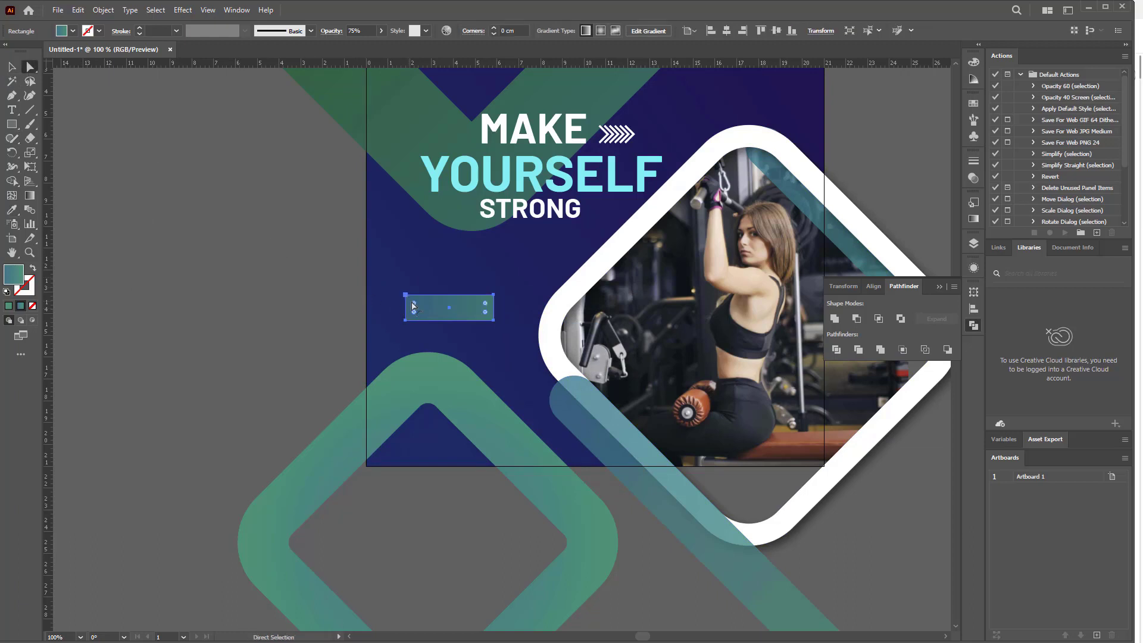
pyautogui.moveTo(414, 307); pyautogui.dragTo(446, 319)
pyautogui.click(11, 67)
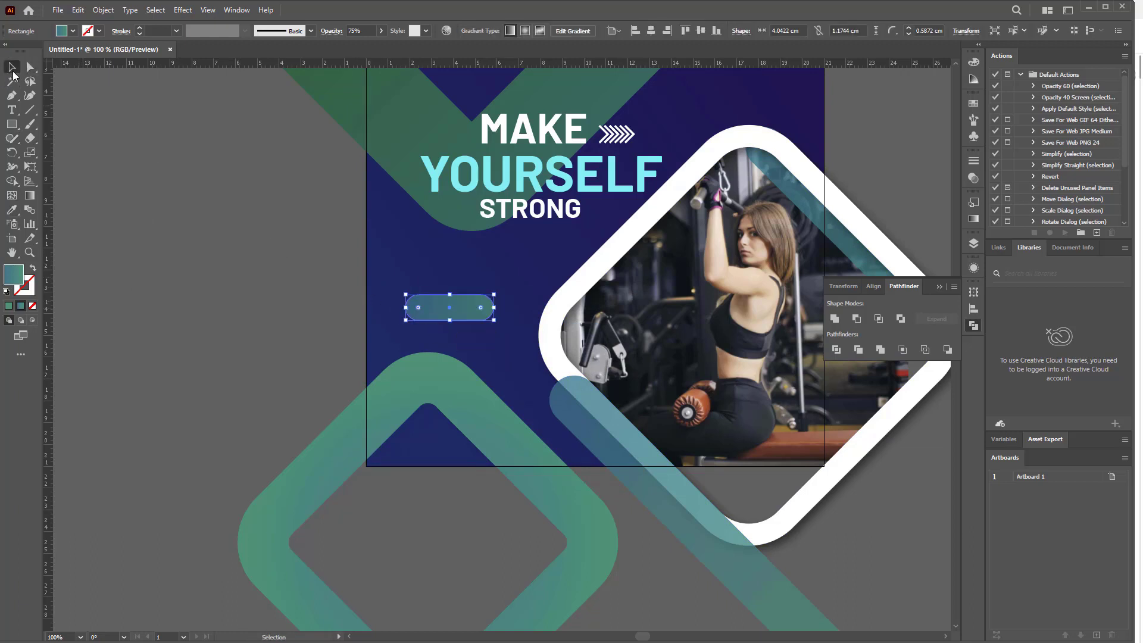
pyautogui.moveTo(496, 308)
pyautogui.mouseDown()
pyautogui.moveTo(514, 308)
pyautogui.moveTo(459, 325)
pyautogui.mouseUp()
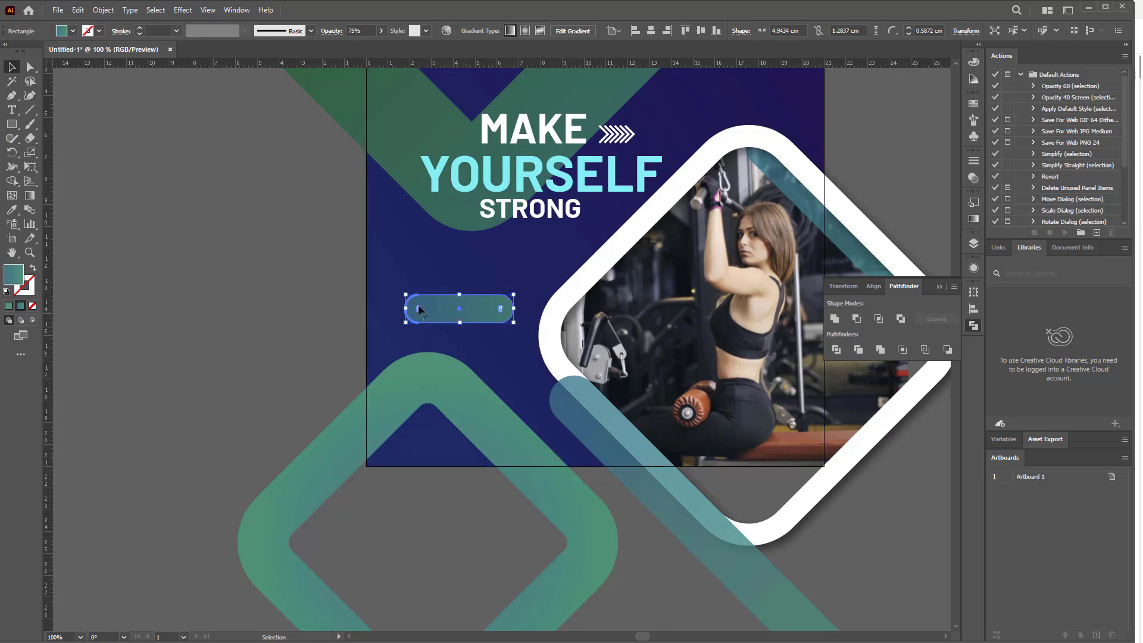
pyautogui.click(220, 277)
pyautogui.moveTo(220, 277); pyautogui.dragTo(236, 319)
pyautogui.moveTo(546, 274); pyautogui.dragTo(474, 380)
# Retype the pill's label as JOIN US
pyautogui.press('t')
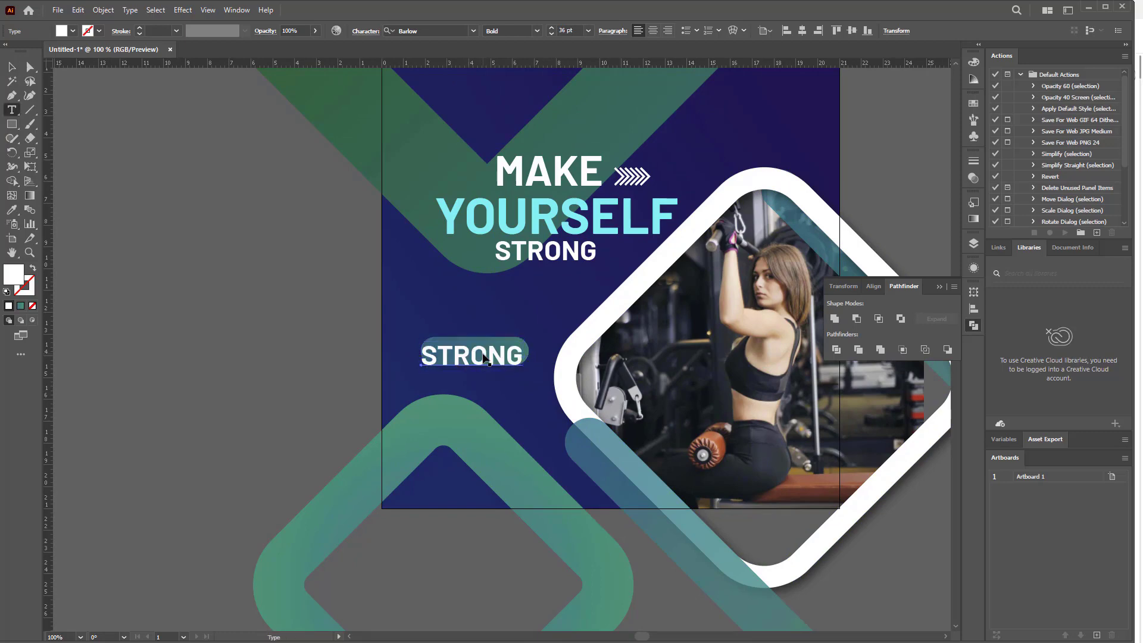
pyautogui.doubleClick(484, 357)
pyautogui.write('JOIN US')
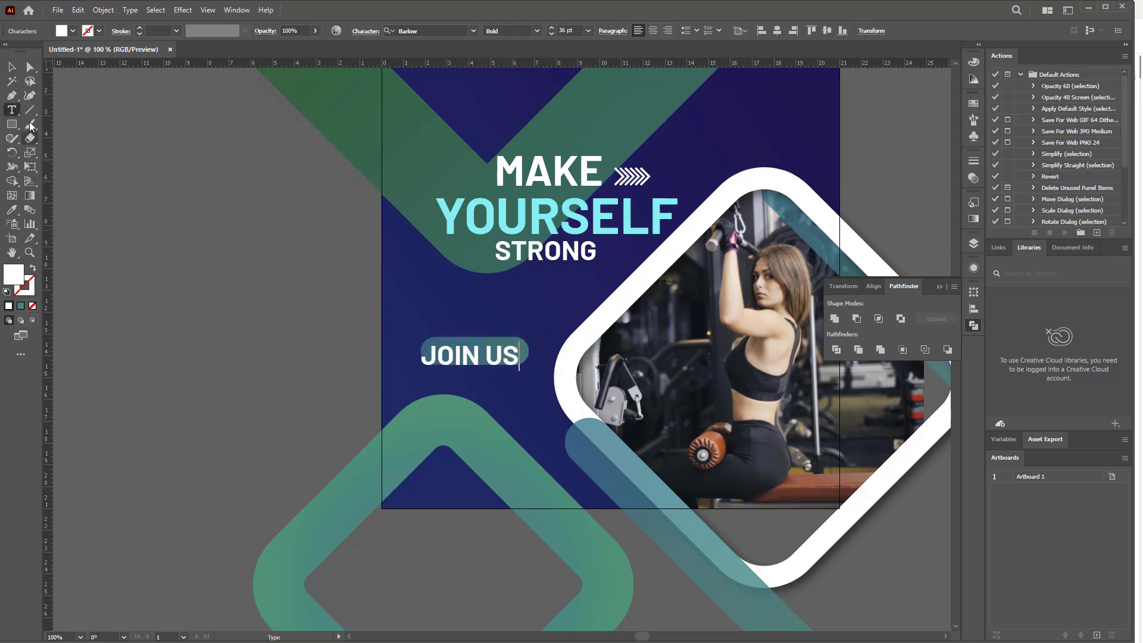
pyautogui.click(11, 66)
# Enlarge JOIN US, centre it on the pill, narrow the pill to about 3.87 cm, and copy JOIN US below
pyautogui.hotkey('ctrl', '+')
pyautogui.hotkey('ctrl', '+')
pyautogui.hotkey('ctrl', '+')
pyautogui.click(554, 405)
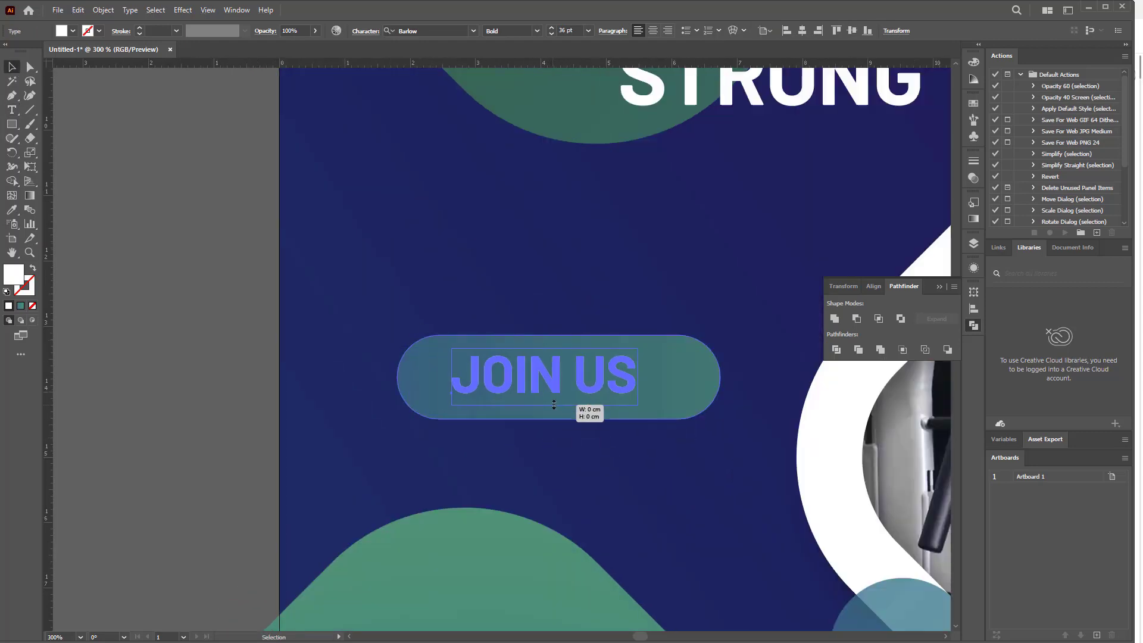
pyautogui.moveTo(638, 405); pyautogui.dragTo(655, 411)
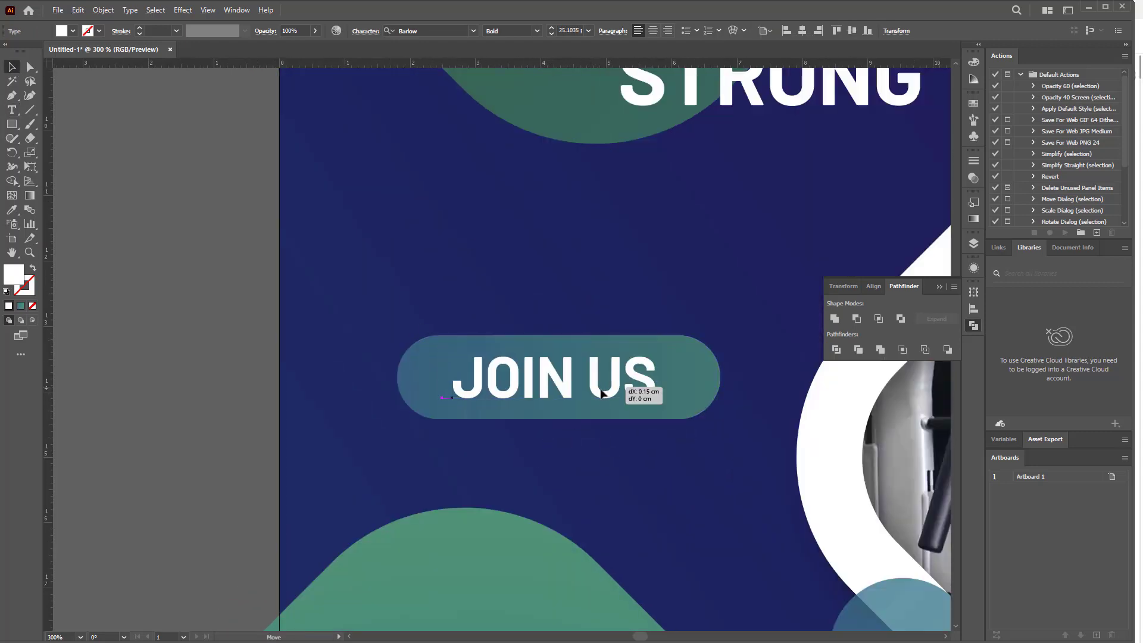
pyautogui.keyDown('shift'); pyautogui.click(698, 398); pyautogui.keyUp('shift')
pyautogui.click(403, 31)
pyautogui.click(684, 408)
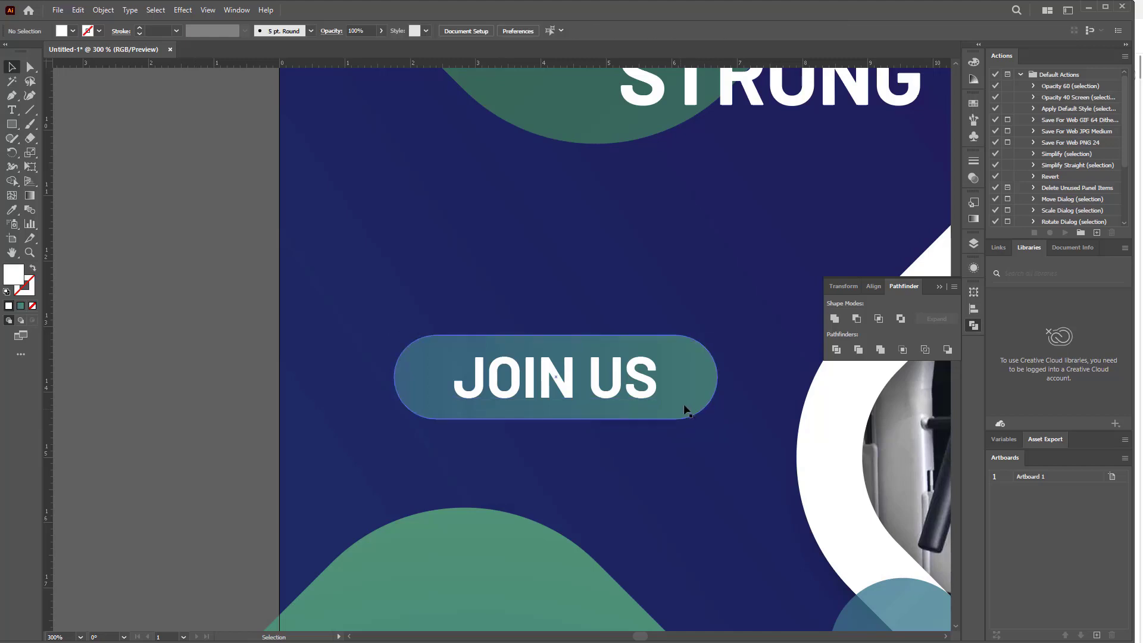
pyautogui.moveTo(719, 376); pyautogui.dragTo(683, 377)
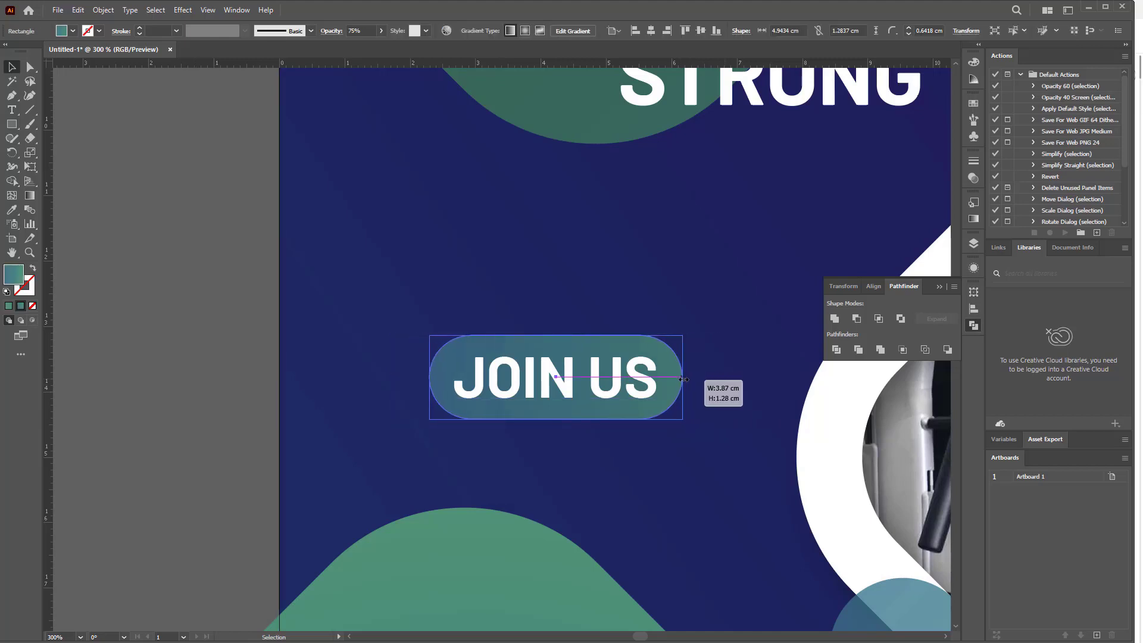
pyautogui.click(144, 309)
pyautogui.moveTo(526, 474); pyautogui.dragTo(521, 437)
pyautogui.moveTo(557, 364); pyautogui.dragTo(557, 427)
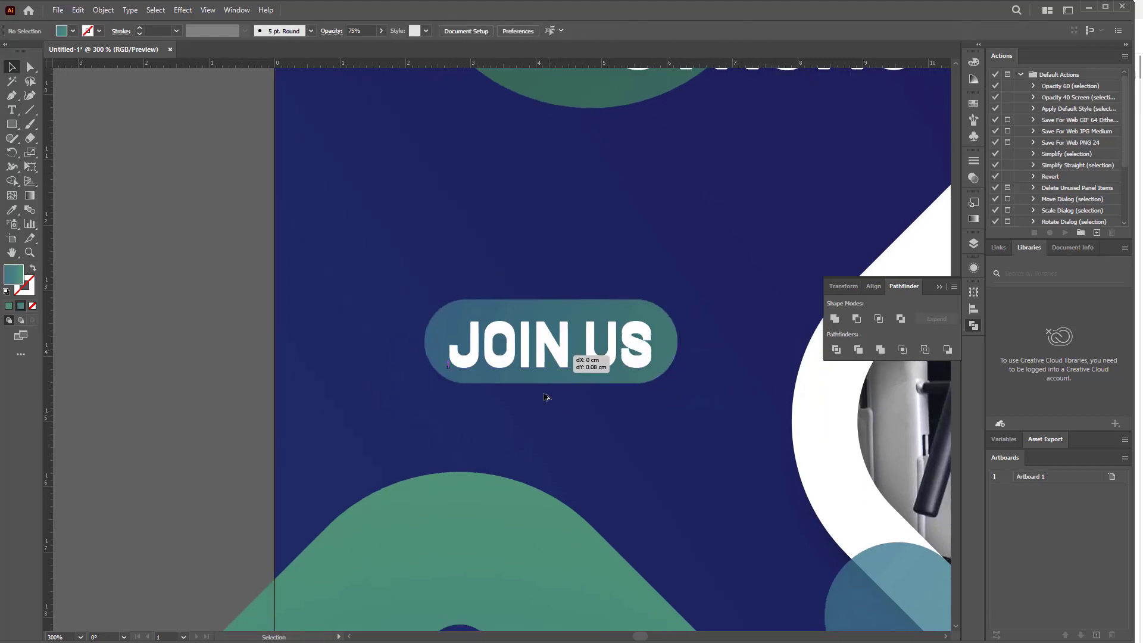
pyautogui.press('t')
pyautogui.tripleClick(535, 415)
pyautogui.write('W')
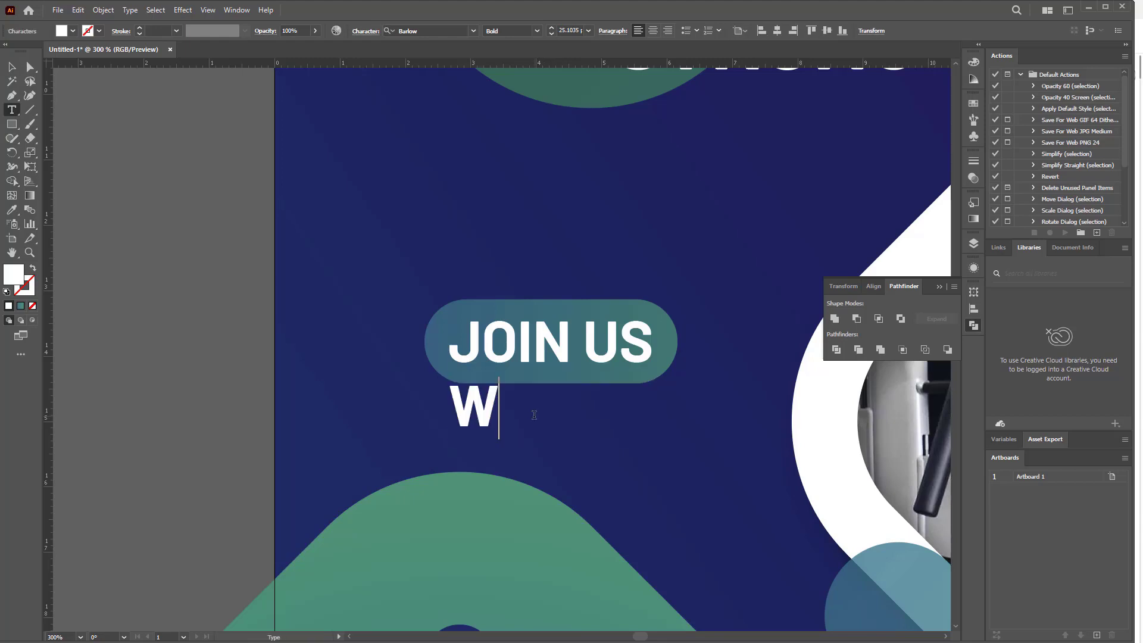
pyautogui.write('WW.WEBSIT')
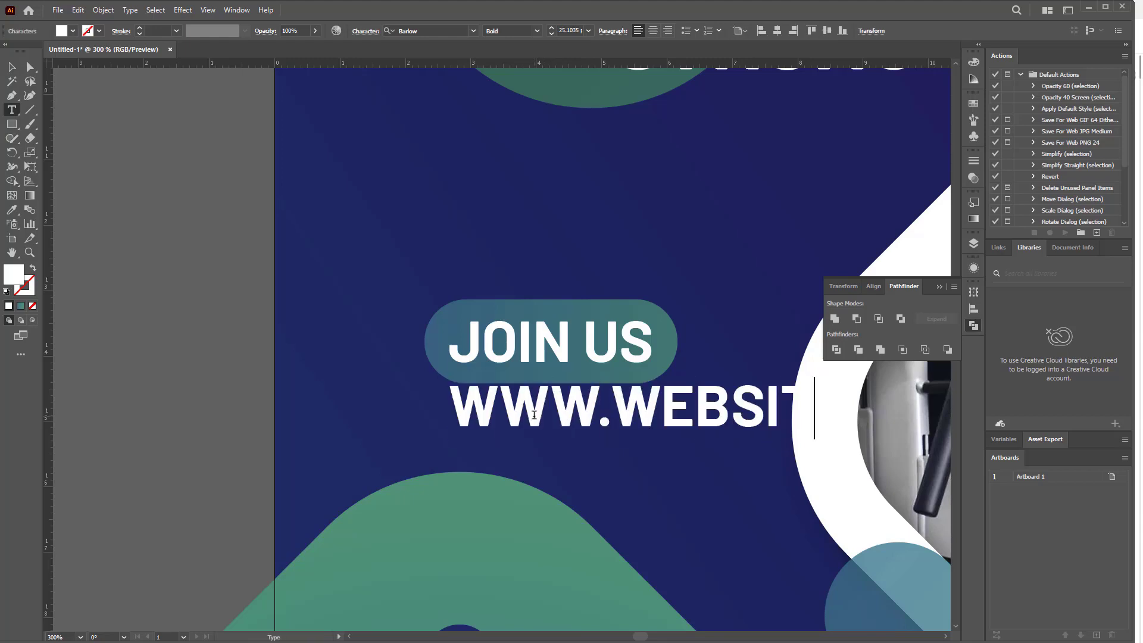
pyautogui.write('E.COM')
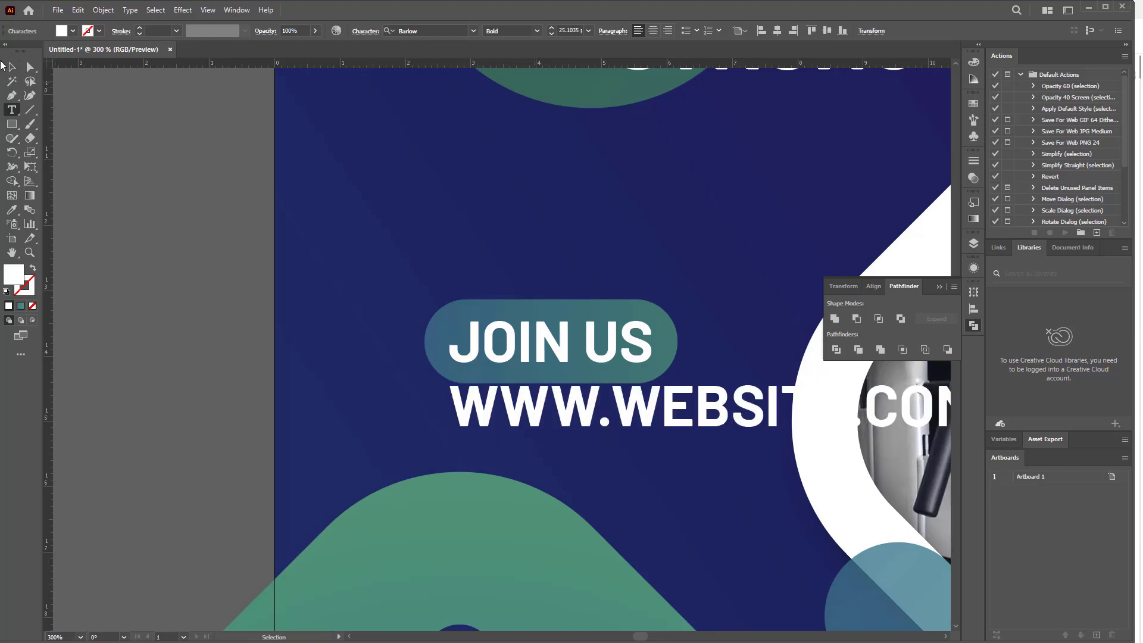
pyautogui.click(12, 68)
pyautogui.moveTo(837, 409); pyautogui.dragTo(702, 415)
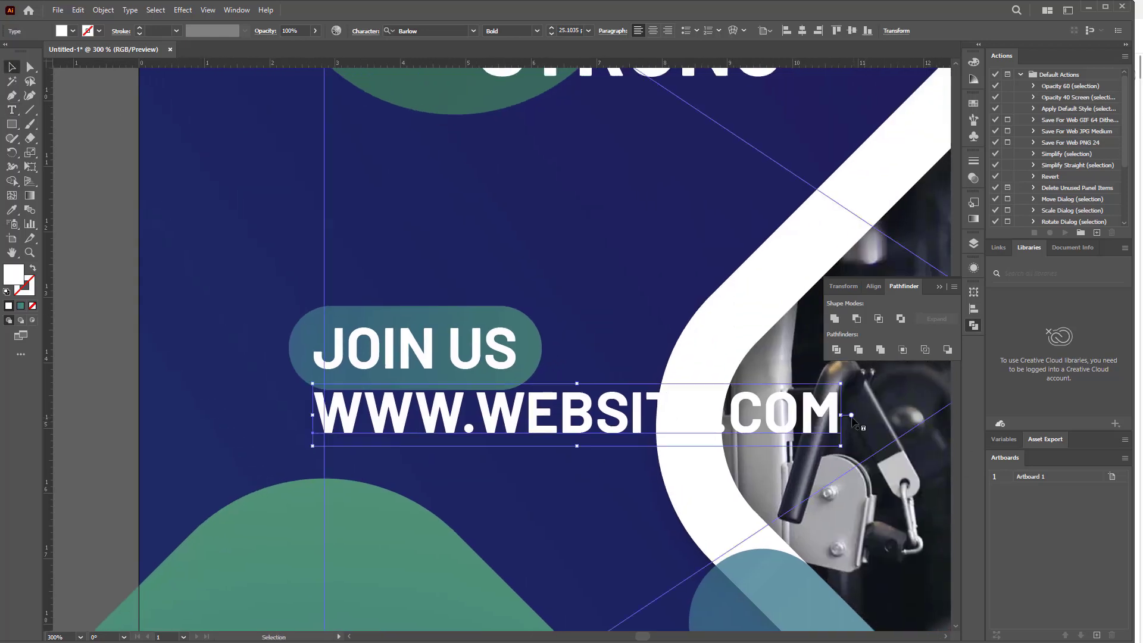
pyautogui.moveTo(807, 415); pyautogui.dragTo(537, 410)
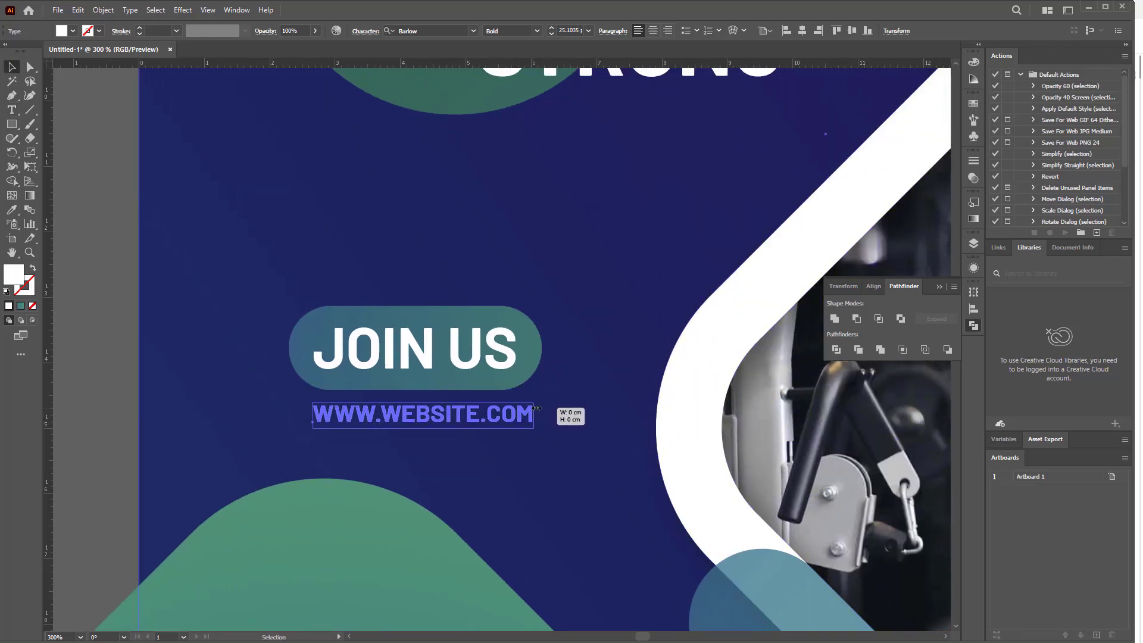
pyautogui.hotkey('ctrl', '0')
pyautogui.click(182, 380)
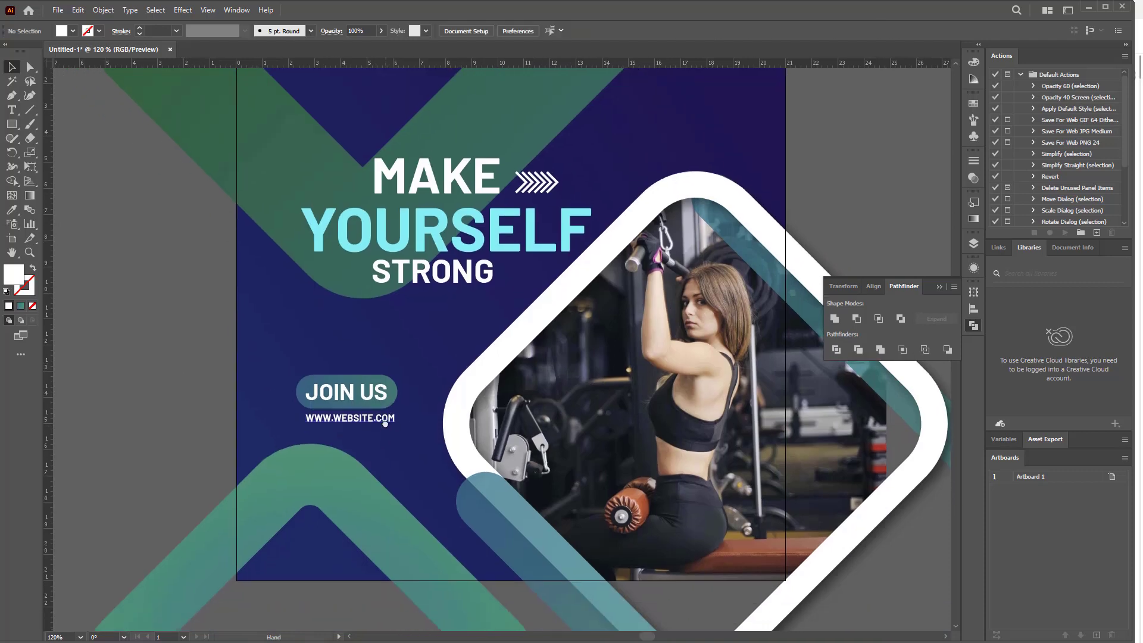
pyautogui.scroll(-1, 465, 429)
# Copy the website line lower down and retype it as GET IN TOUCH
pyautogui.moveTo(378, 409); pyautogui.dragTo(379, 467)
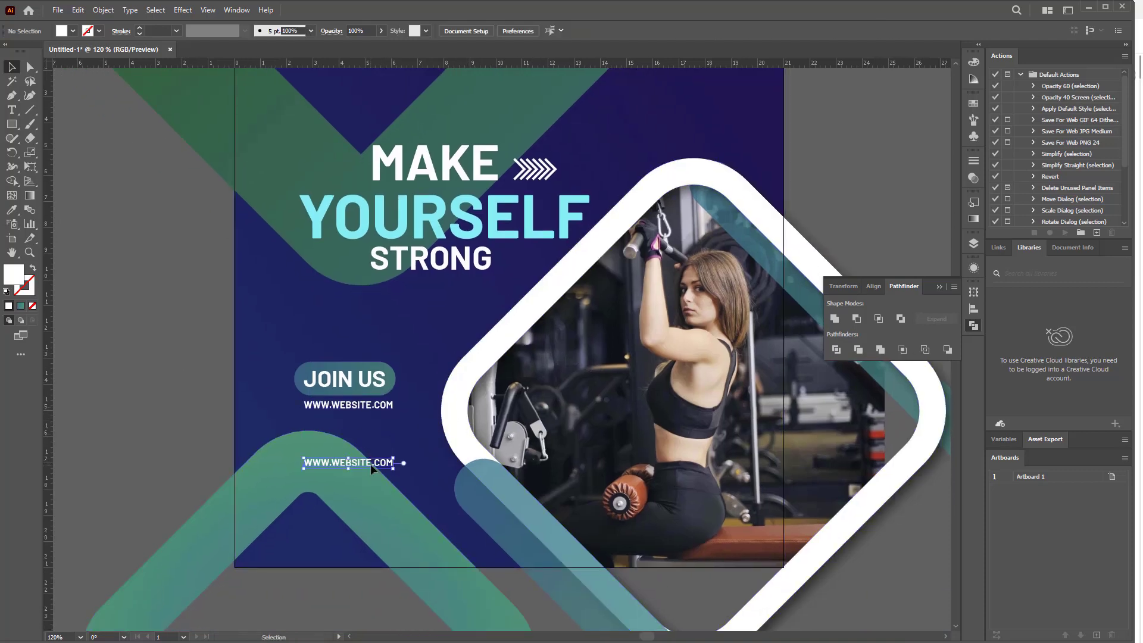
pyautogui.press('t')
pyautogui.tripleClick(348, 465)
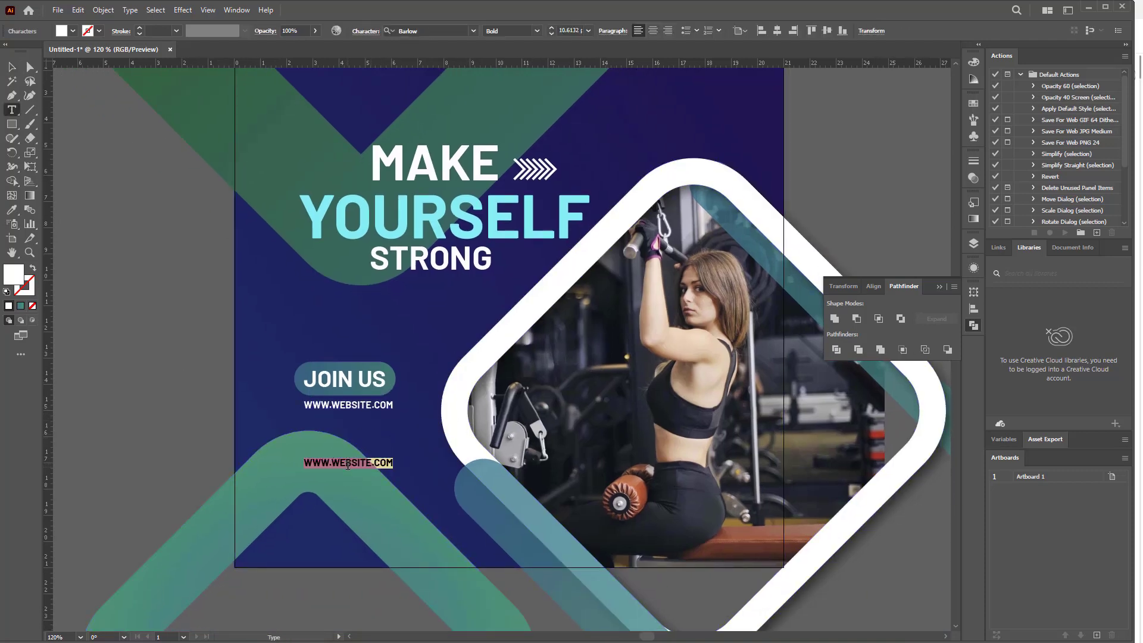
pyautogui.write('GET IN TOUCH')
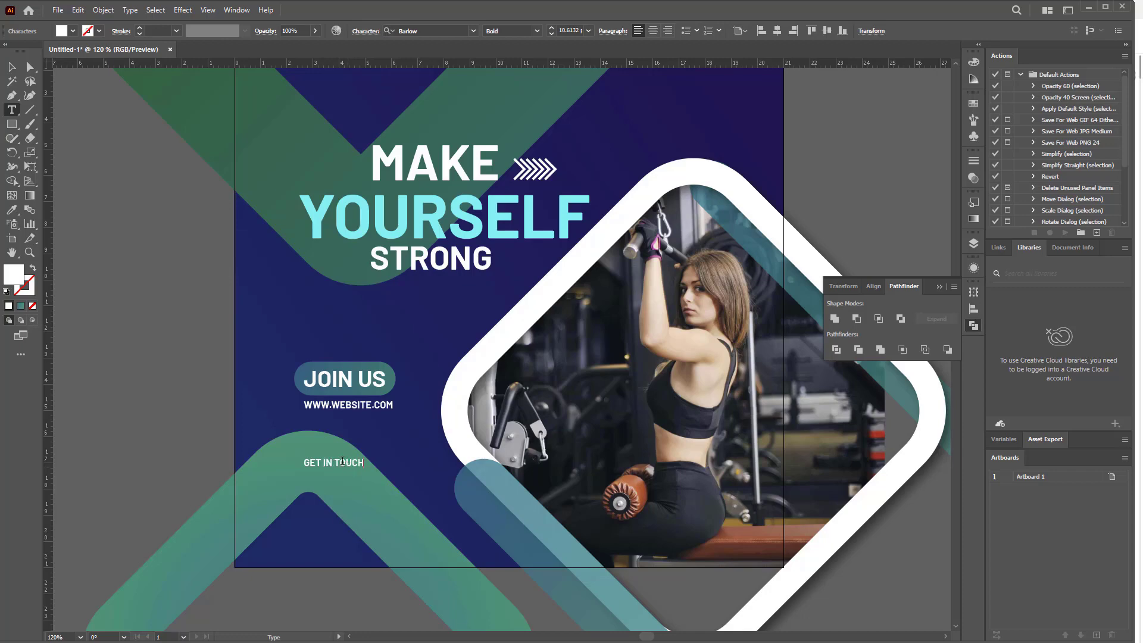
pyautogui.press('Escape')
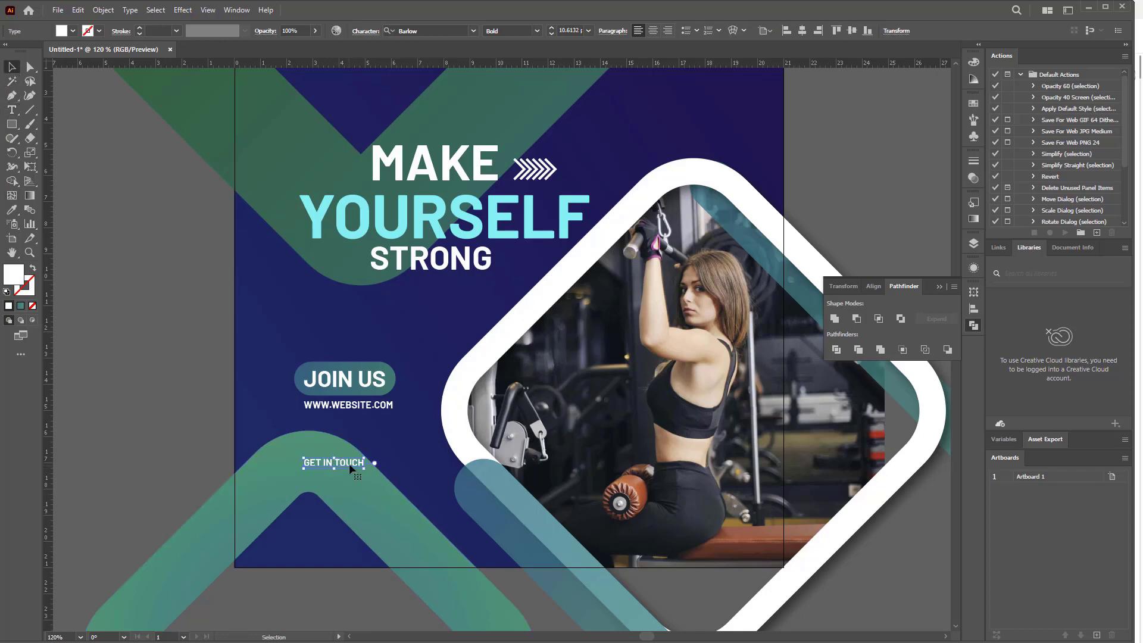
# Add an enlarged placeholder phone-number line below GET IN TOUCH and move the contact text lower
pyautogui.keyDown('alt'); pyautogui.moveTo(352, 470); pyautogui.dragTo(351, 484); pyautogui.keyUp('alt')
pyautogui.doubleClick(345, 478)
pyautogui.write('+123 456 789')
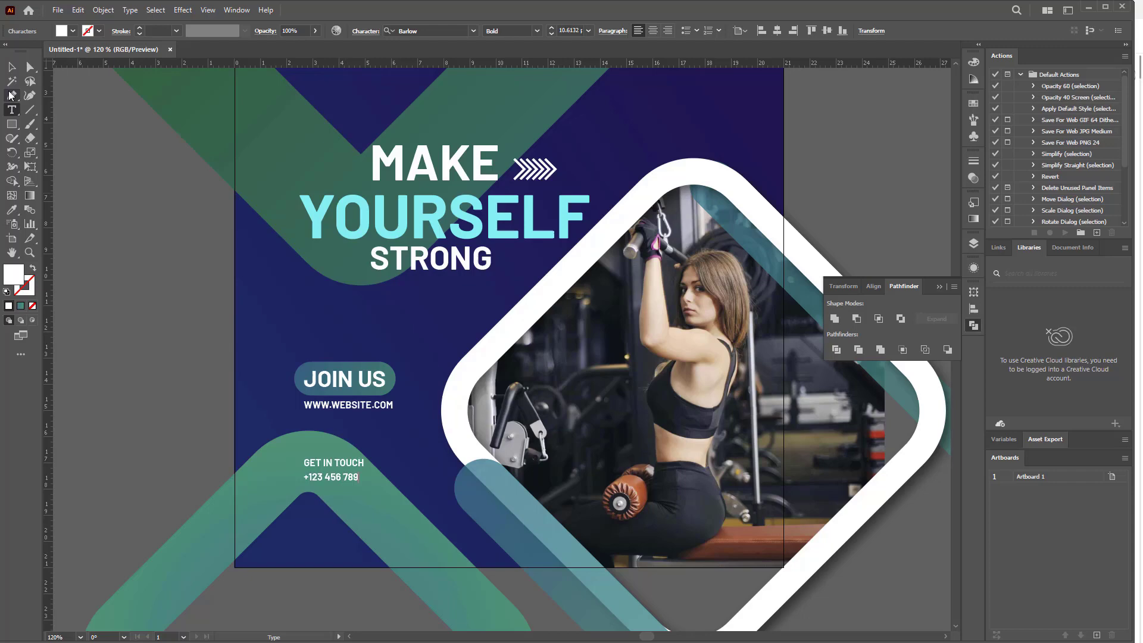
pyautogui.click(12, 69)
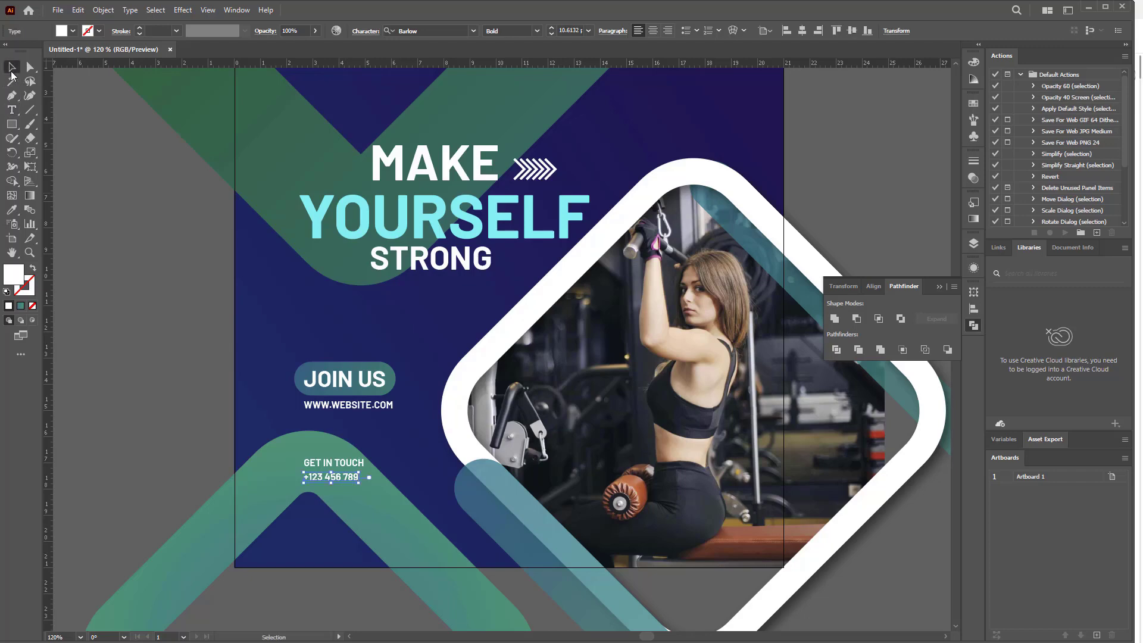
pyautogui.moveTo(359, 482); pyautogui.dragTo(437, 510)
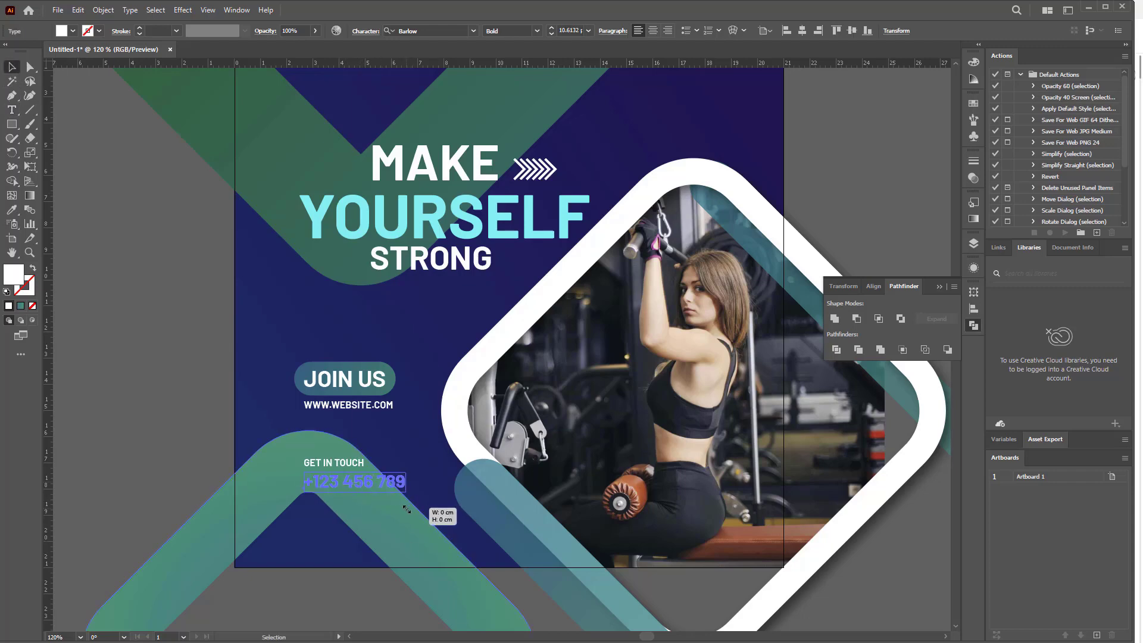
pyautogui.scroll(1, 342, 467)
pyautogui.scroll(1, 343, 468)
pyautogui.scroll(-2, 366, 499)
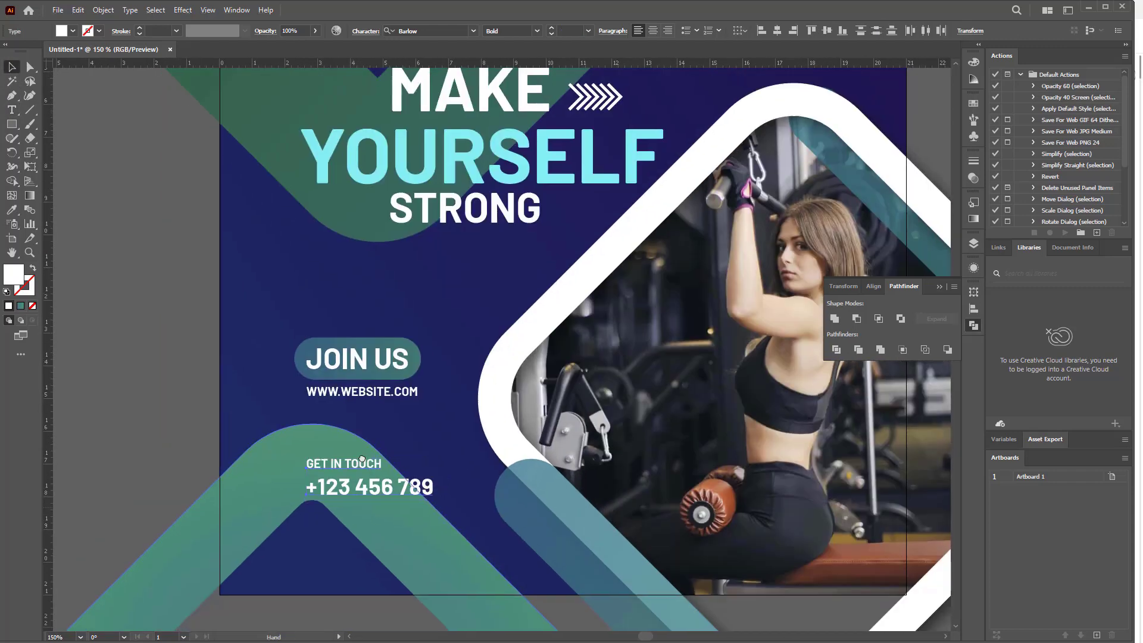
pyautogui.scroll(1, 357, 372)
pyautogui.moveTo(357, 370); pyautogui.dragTo(351, 393)
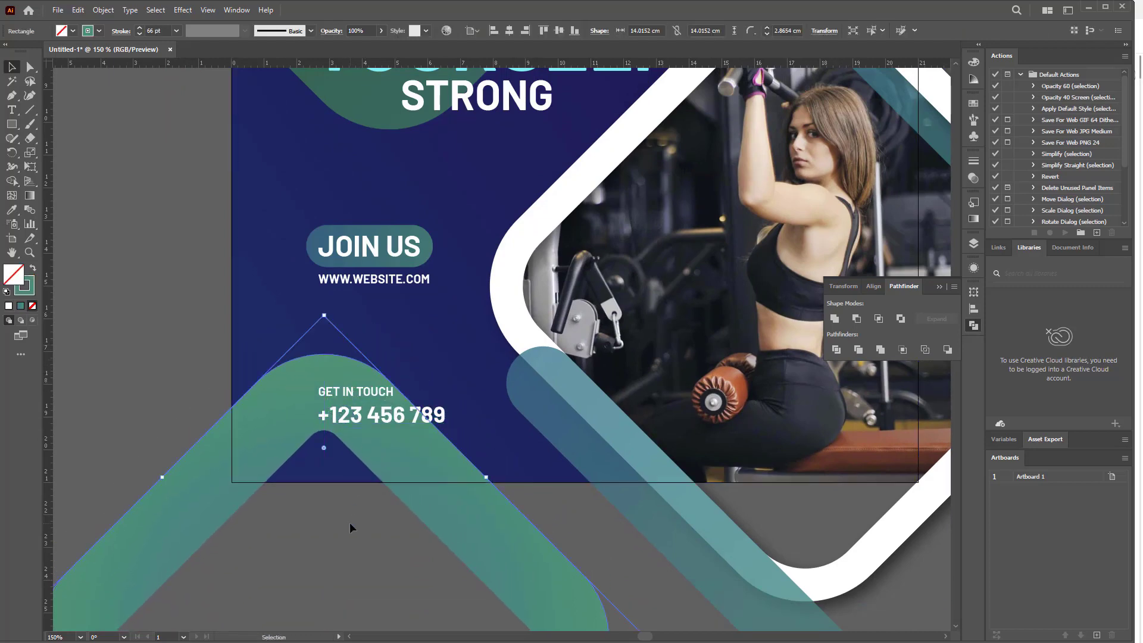
# Move the JOIN US button and the web address slightly lower
pyautogui.click(399, 416)
pyautogui.click(374, 279)
pyautogui.keyDown('shift'); pyautogui.click(398, 249); pyautogui.keyUp('shift')
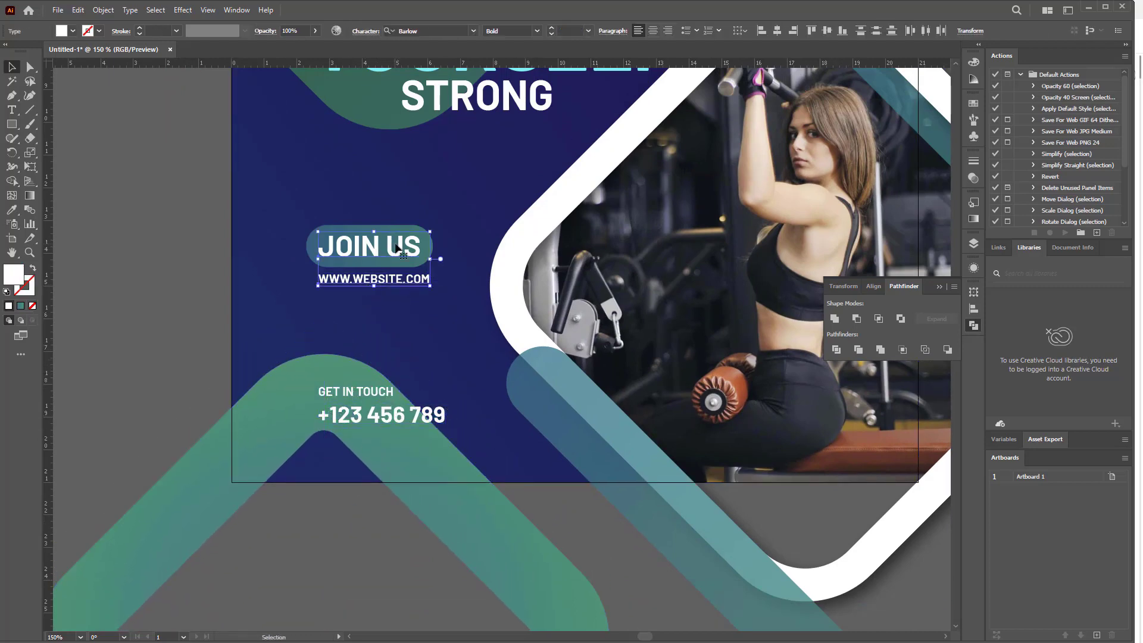
pyautogui.moveTo(310, 246); pyautogui.dragTo(310, 264)
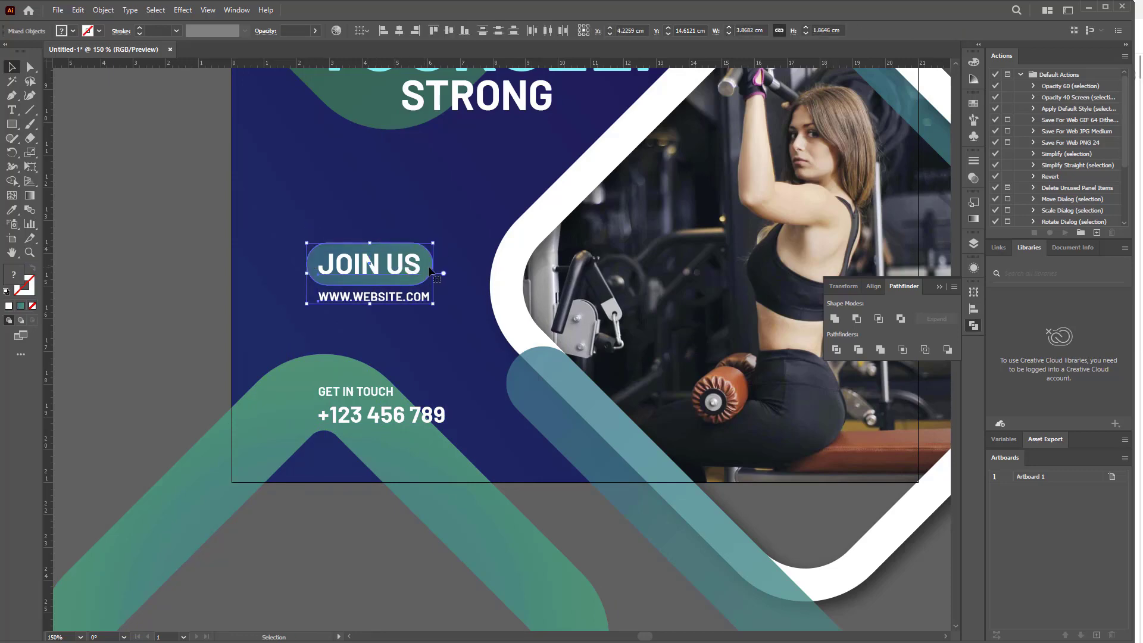
pyautogui.keyDown('alt'); pyautogui.scroll(-3, 437, 290); pyautogui.keyUp('alt')
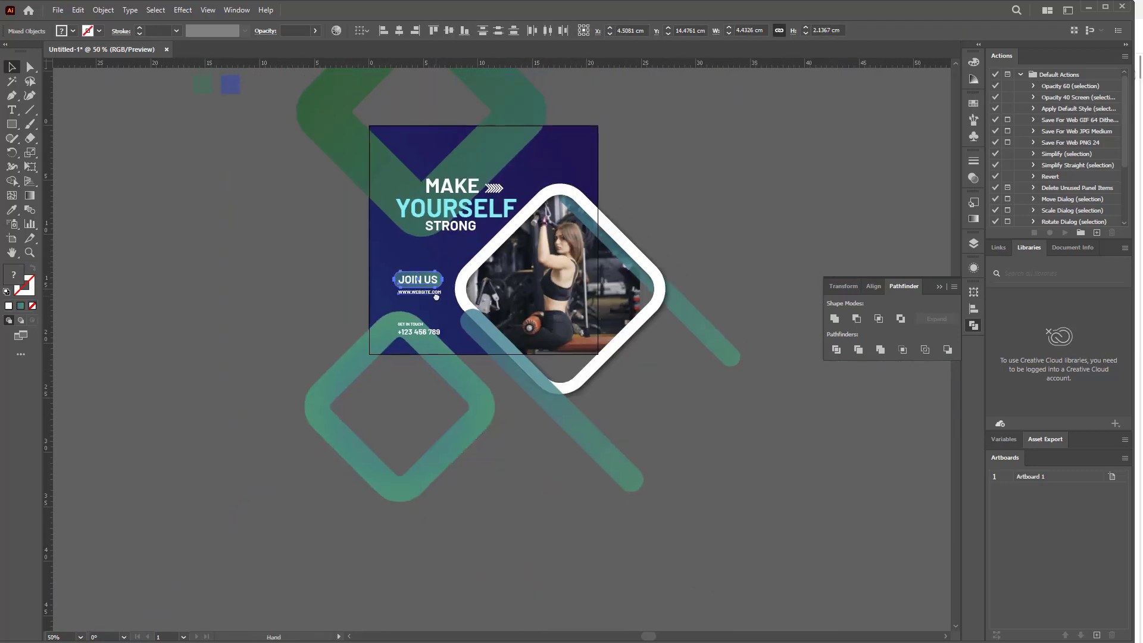
pyautogui.keyDown('alt'); pyautogui.scroll(3, 453, 268); pyautogui.keyUp('alt')
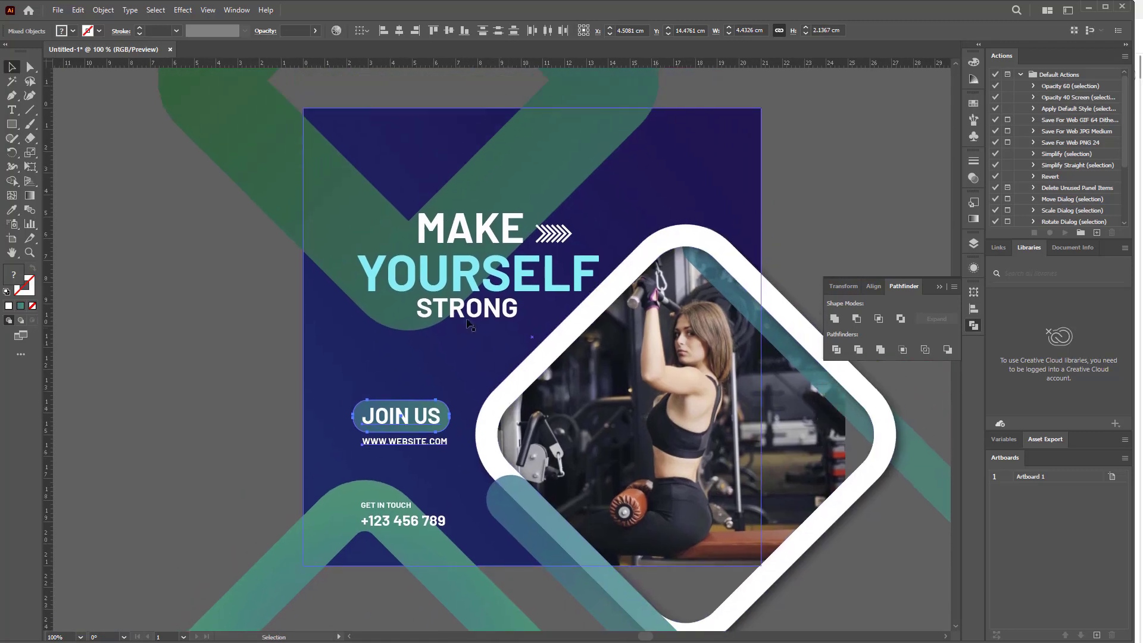
# Group the MAKE, YOURSELF and STRONG lines into one headline object via Object > Group
pyautogui.click(461, 297)
pyautogui.keyDown('shift'); pyautogui.click(470, 229); pyautogui.keyUp('shift')
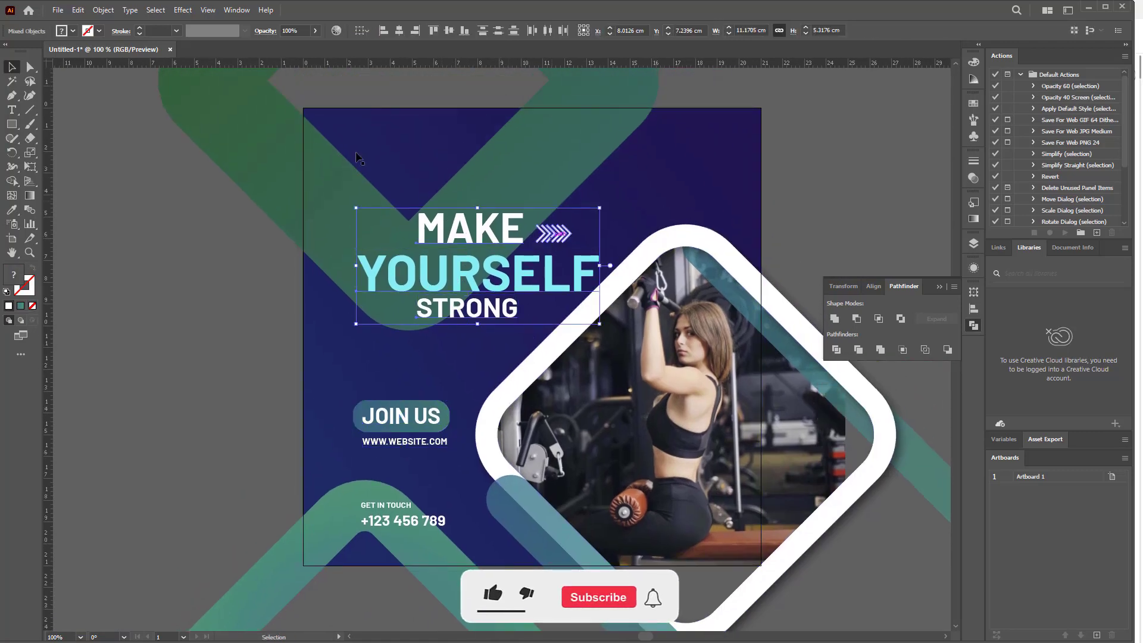
pyautogui.click(100, 8)
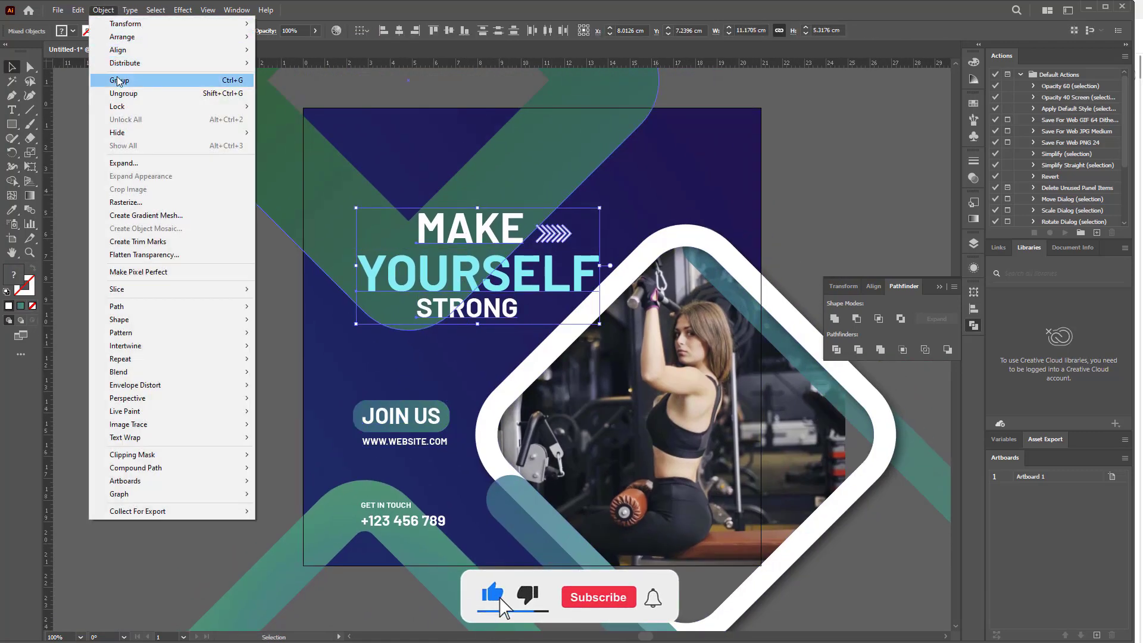
pyautogui.click(113, 151)
pyautogui.click(204, 301)
pyautogui.moveTo(411, 443); pyautogui.dragTo(439, 425)
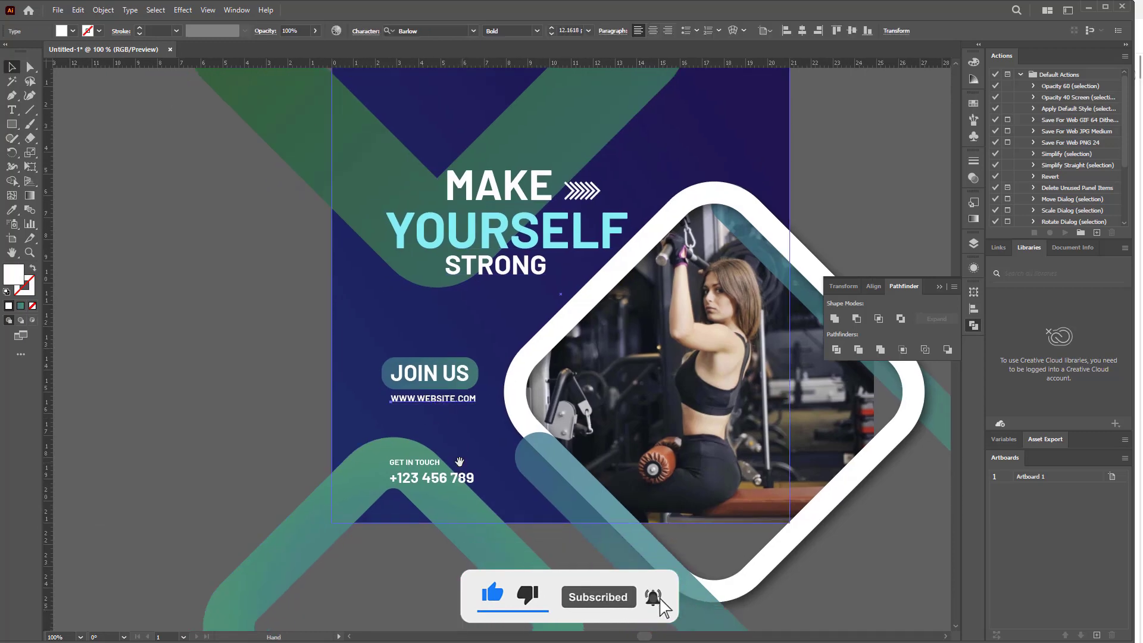
pyautogui.scroll(-2, 441, 425)
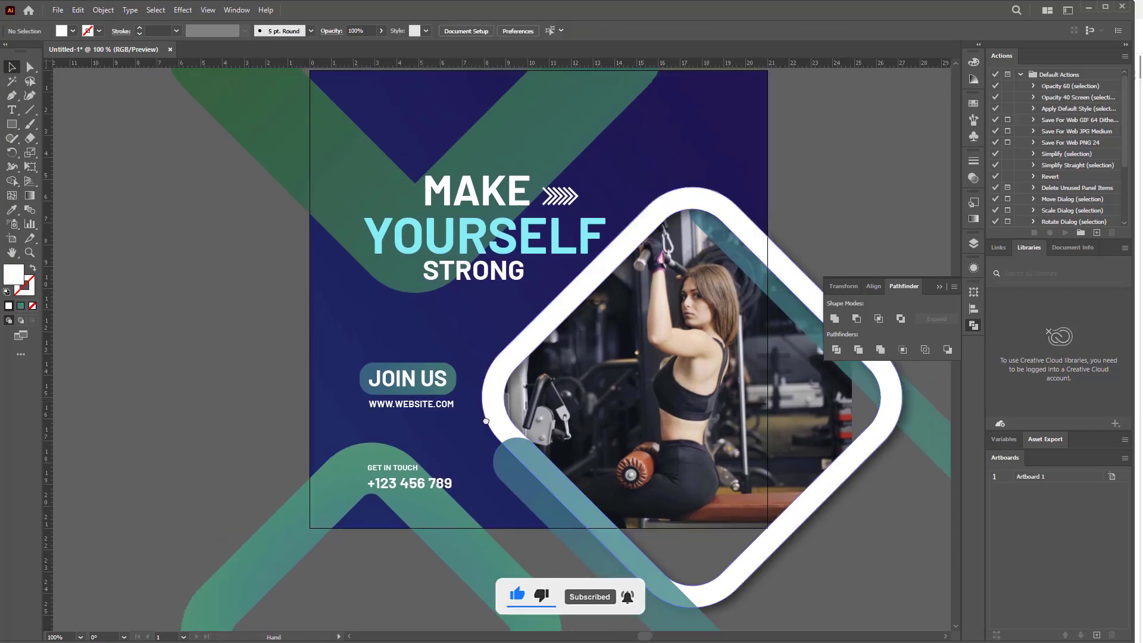
pyautogui.moveTo(445, 426); pyautogui.dragTo(366, 484)
pyautogui.click(430, 241)
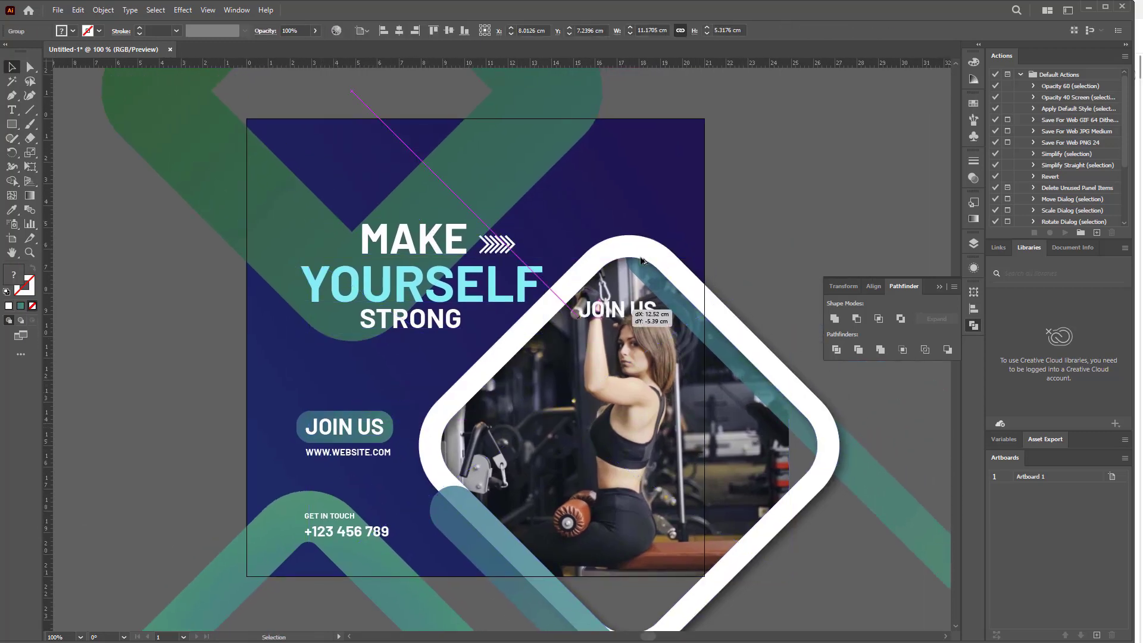
# Copy JOIN US to the top right, retype it as 40%, and enlarge it
pyautogui.moveTo(336, 424); pyautogui.dragTo(608, 169)
pyautogui.doubleClick(609, 173)
pyautogui.hotkey('ctrl', 'a')
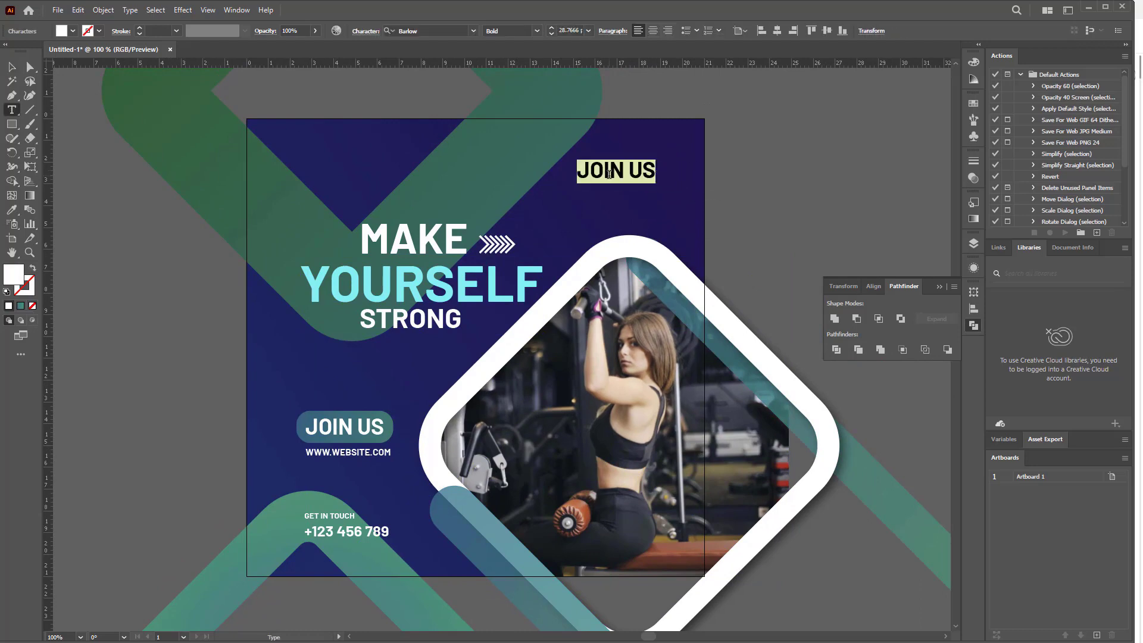
pyautogui.write('40')
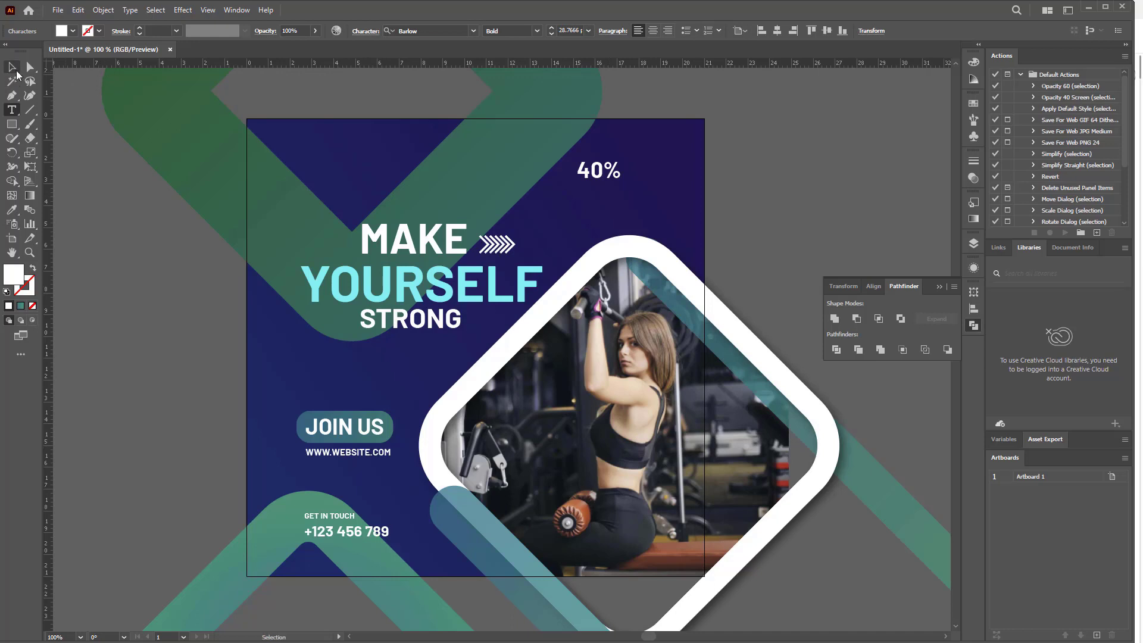
pyautogui.click(13, 68)
pyautogui.moveTo(625, 158)
pyautogui.mouseDown()
pyautogui.moveTo(663, 173)
pyautogui.moveTo(640, 195)
pyautogui.mouseUp()
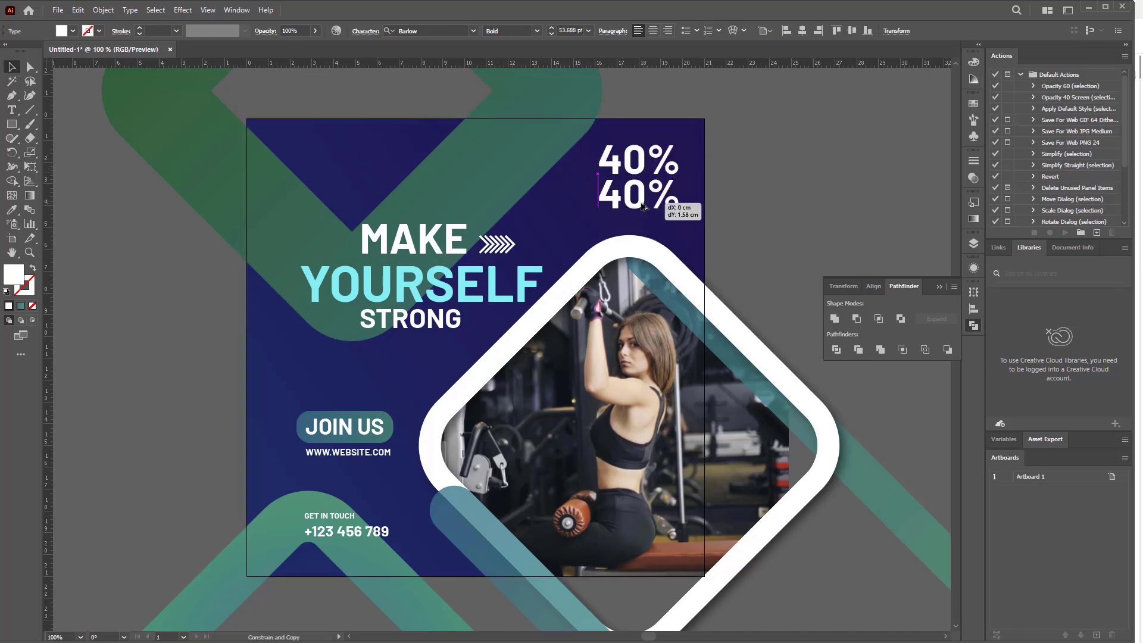
# Duplicate the 40% line below and retype it as OFF EVERY MEMBERSHIP
pyautogui.press('t')
pyautogui.doubleClick(643, 198)
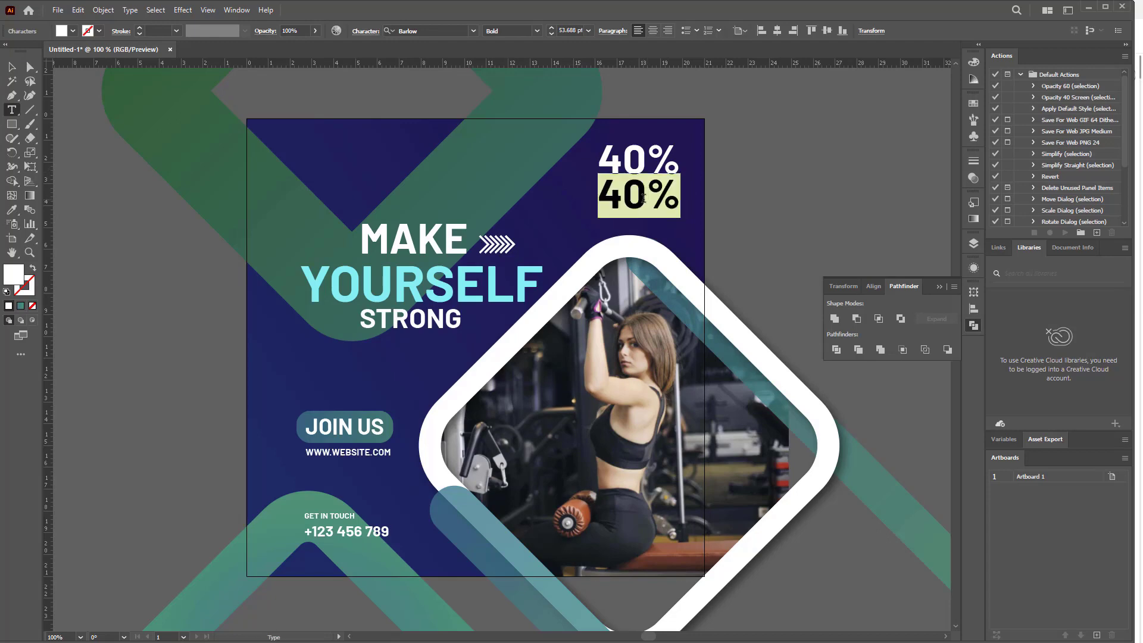
pyautogui.write('OFF E')
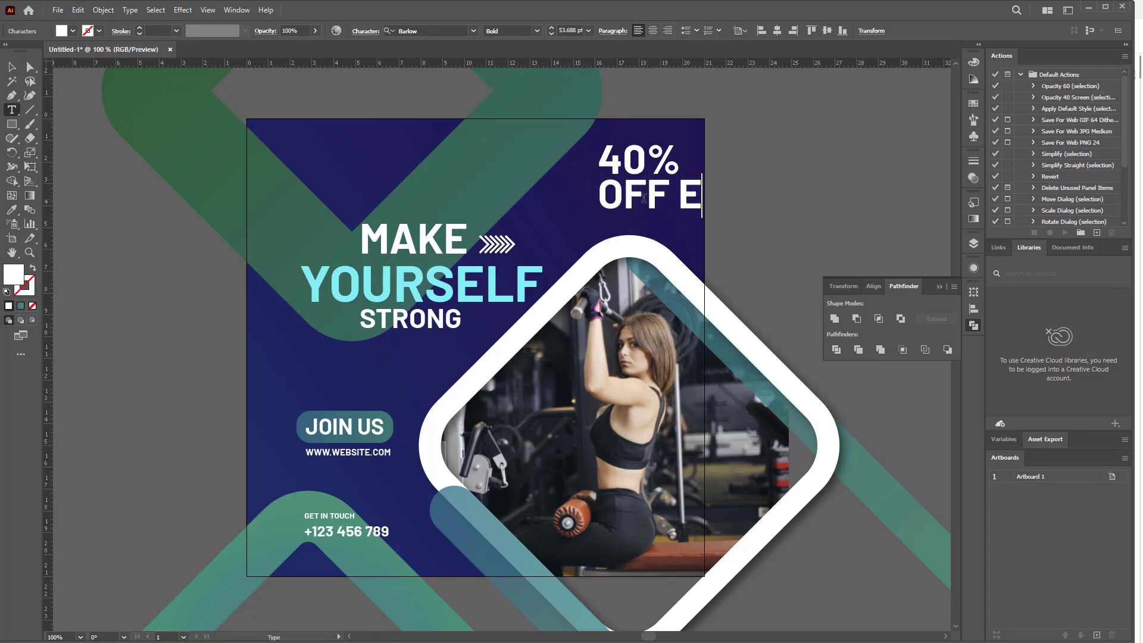
pyautogui.write('VERY')
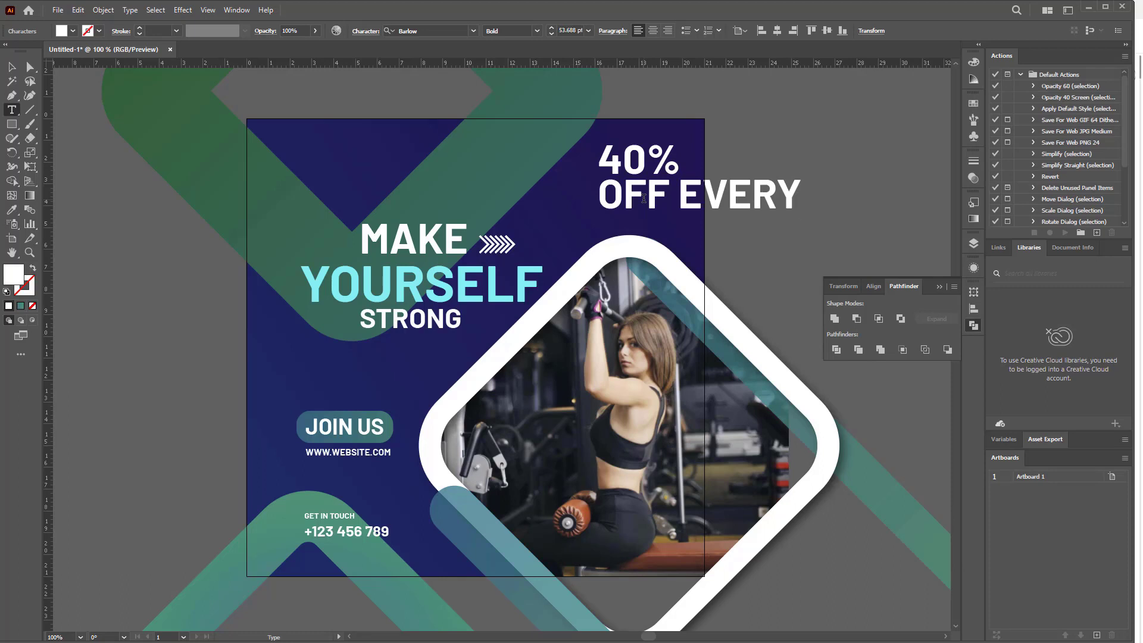
pyautogui.write(' MEMBER')
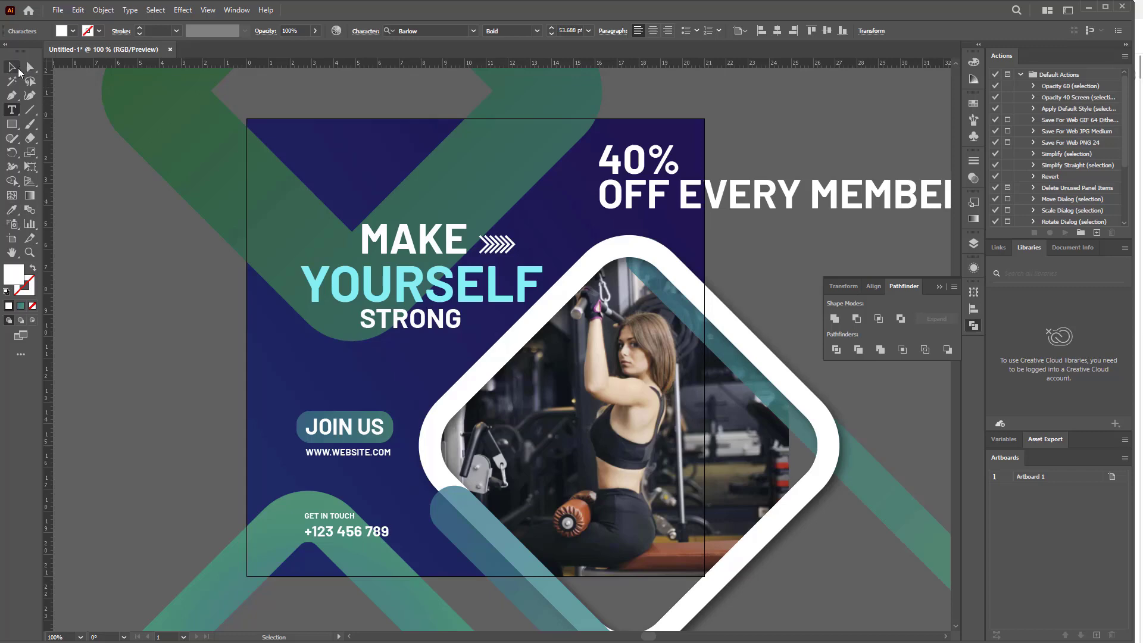
pyautogui.write('SHIP')
# Shrink the OFF EVERY MEMBERSHIP line, tuck it under 40%, and enlarge both together
pyautogui.press('Escape')
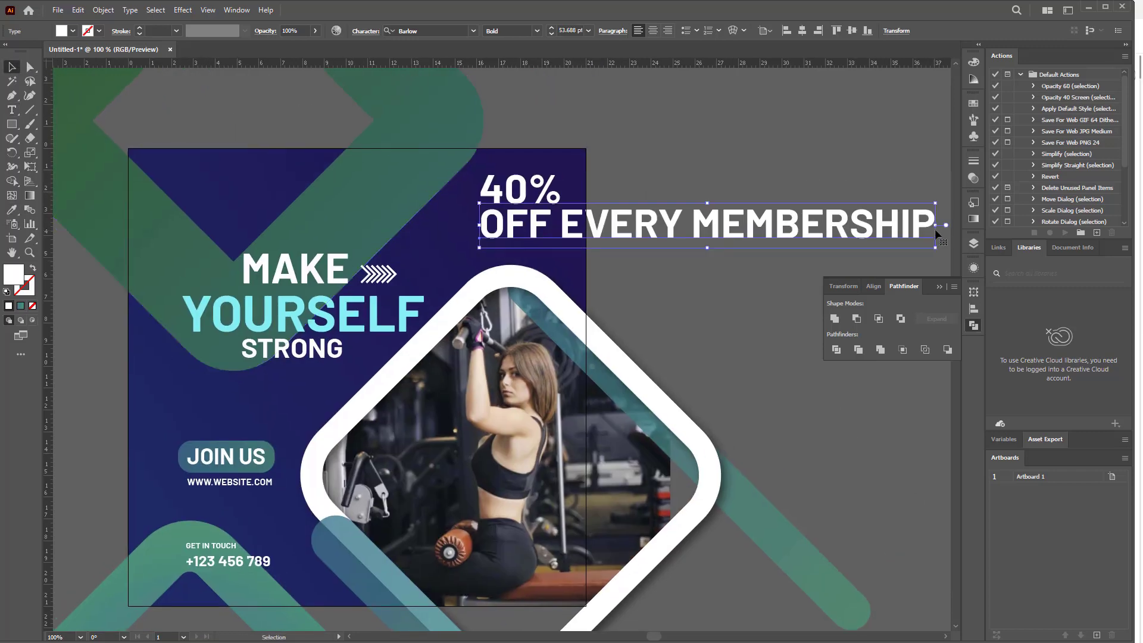
pyautogui.moveTo(938, 236); pyautogui.dragTo(551, 229)
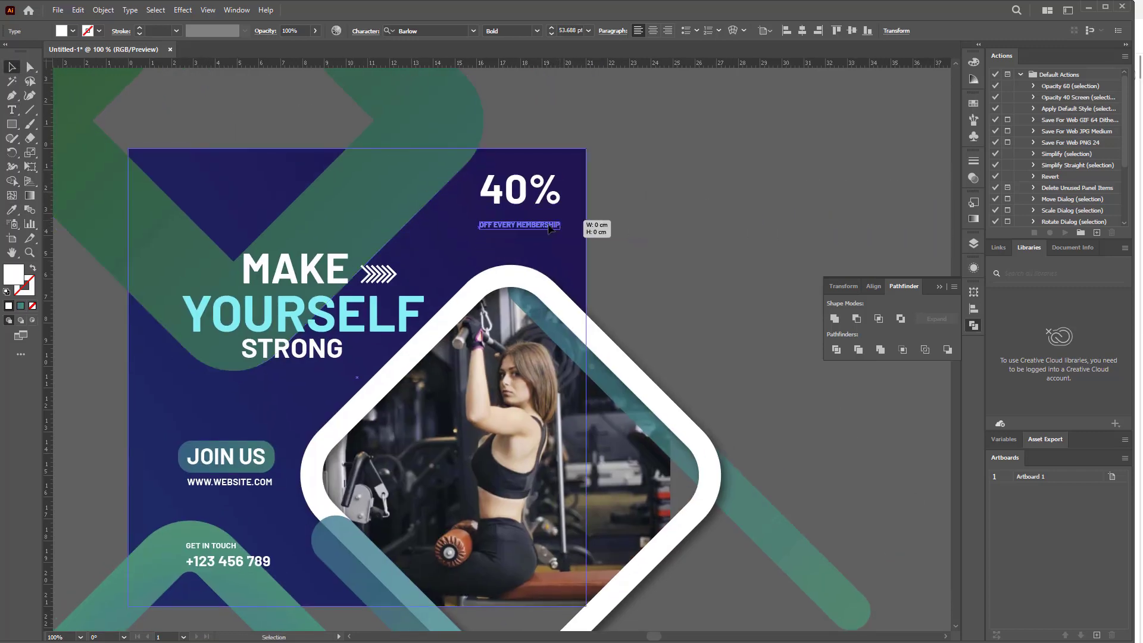
pyautogui.hotkey('ctrl', '=')
pyautogui.hotkey('ctrl', '=')
pyautogui.moveTo(534, 231); pyautogui.dragTo(534, 197)
pyautogui.keyDown('shift'); pyautogui.click(524, 158); pyautogui.keyUp('shift')
pyautogui.moveTo(524, 158); pyautogui.dragTo(476, 197)
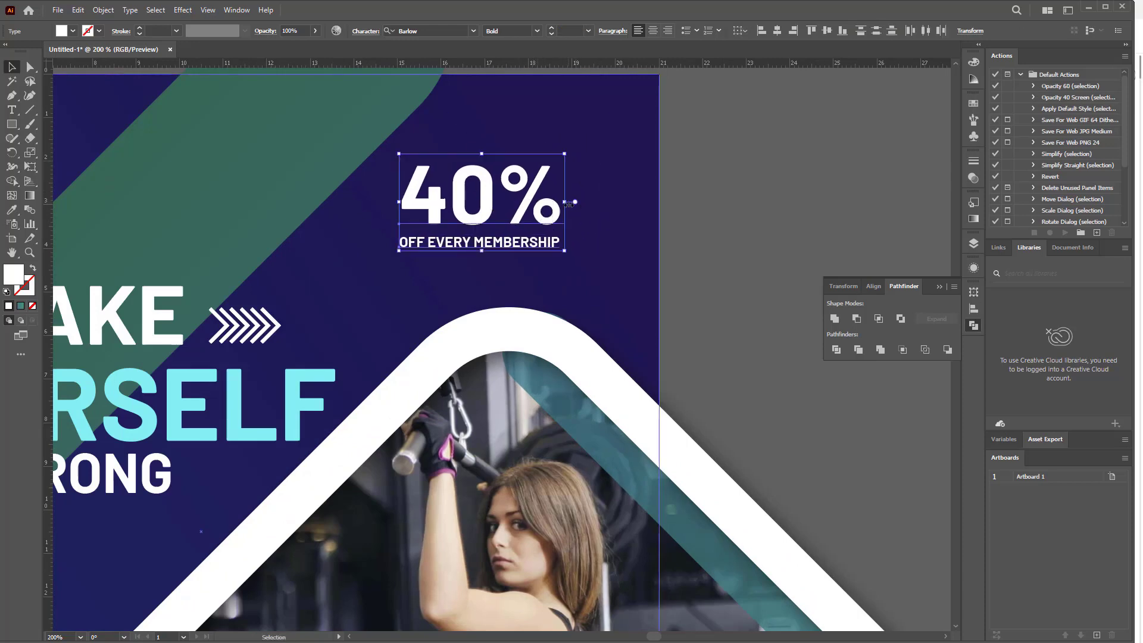
pyautogui.keyDown('shift'); pyautogui.moveTo(568, 204); pyautogui.dragTo(627, 199); pyautogui.keyUp('shift')
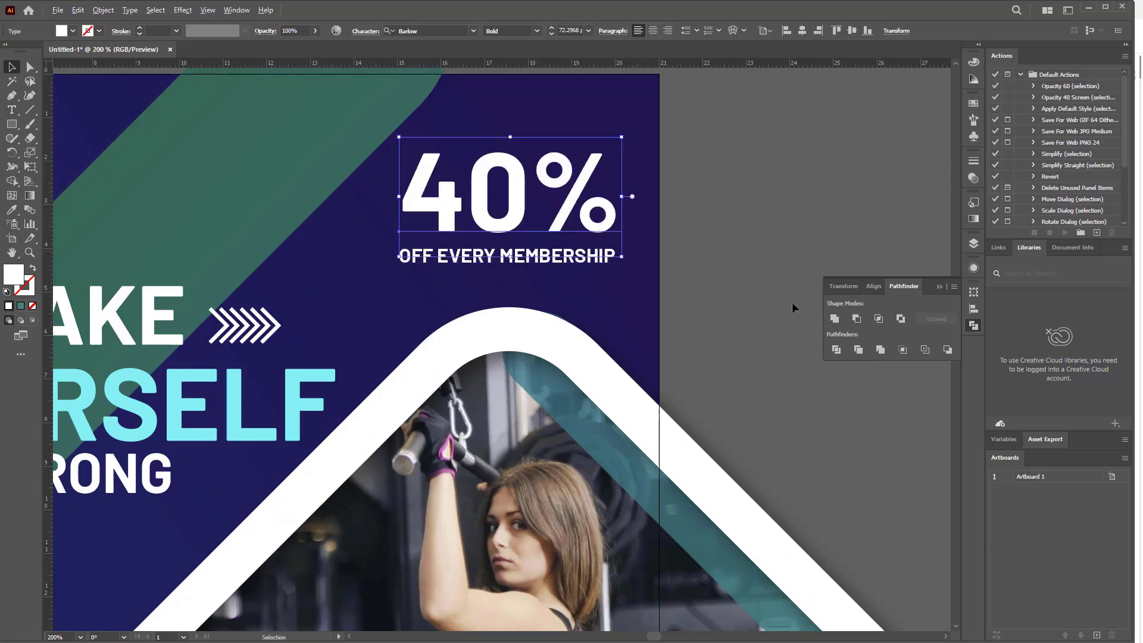
# Add a new fill to the 40% text, sampling the green shape's look, and swap fill and stroke
pyautogui.click(941, 288)
pyautogui.click(974, 271)
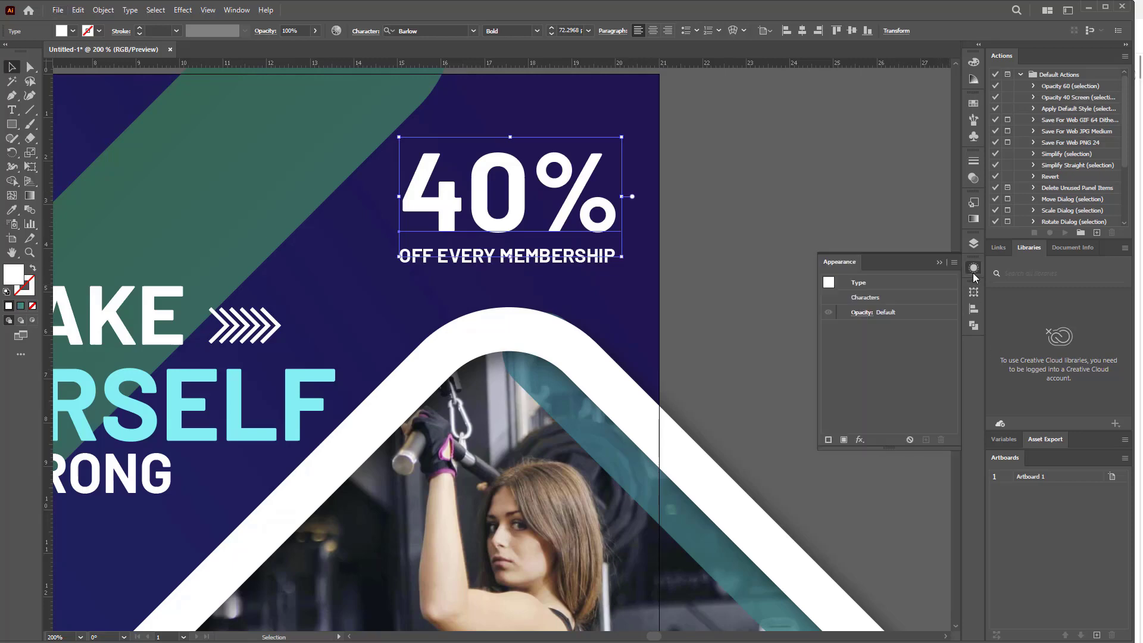
pyautogui.click(844, 440)
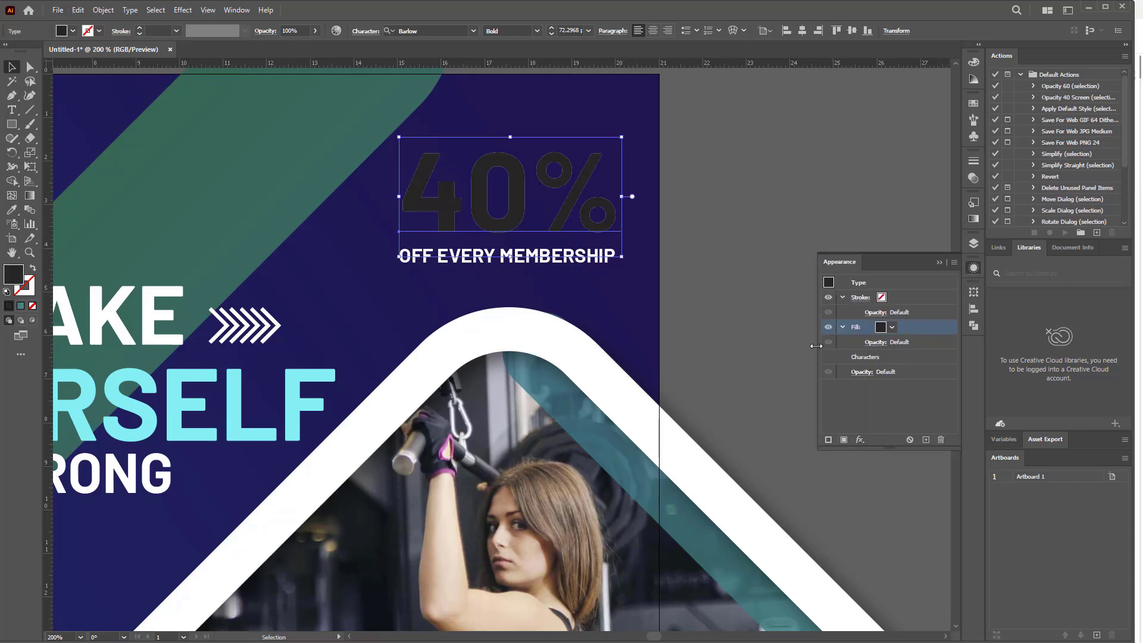
pyautogui.click(19, 212)
pyautogui.click(222, 155)
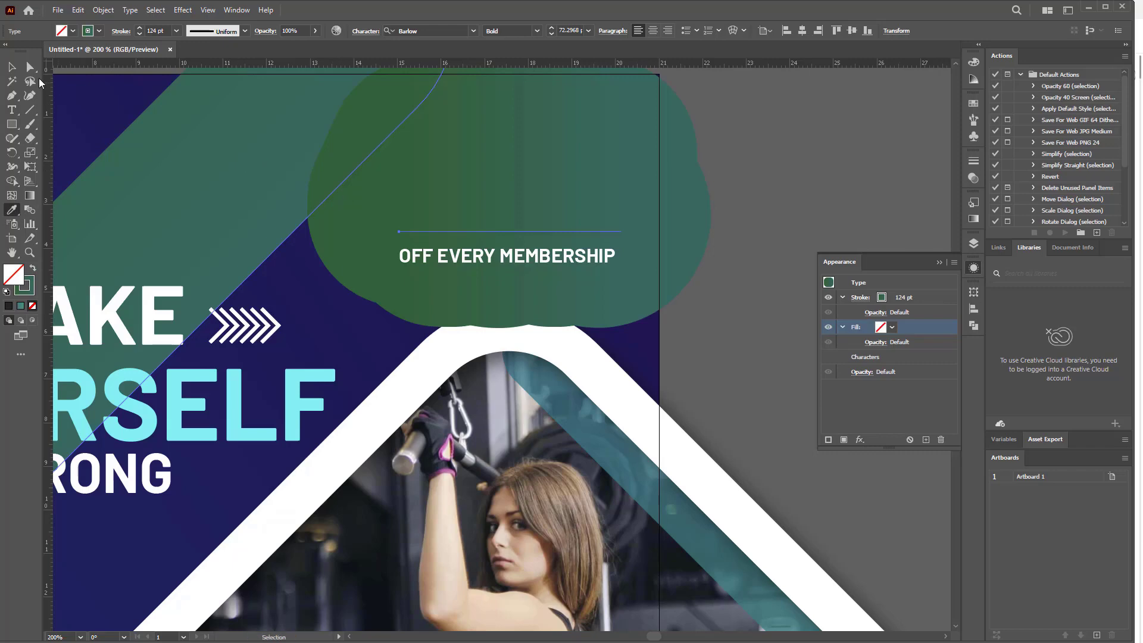
pyautogui.click(11, 67)
pyautogui.click(34, 269)
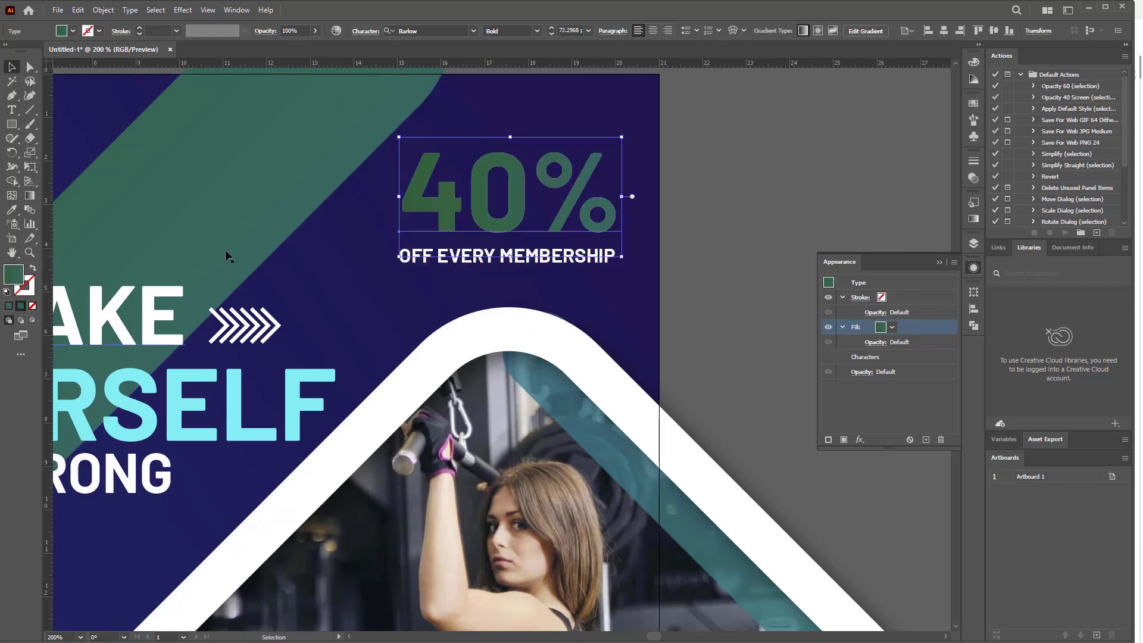
# Fill 40% with the Blue Green gradient from the Brights swatch library
pyautogui.click(71, 32)
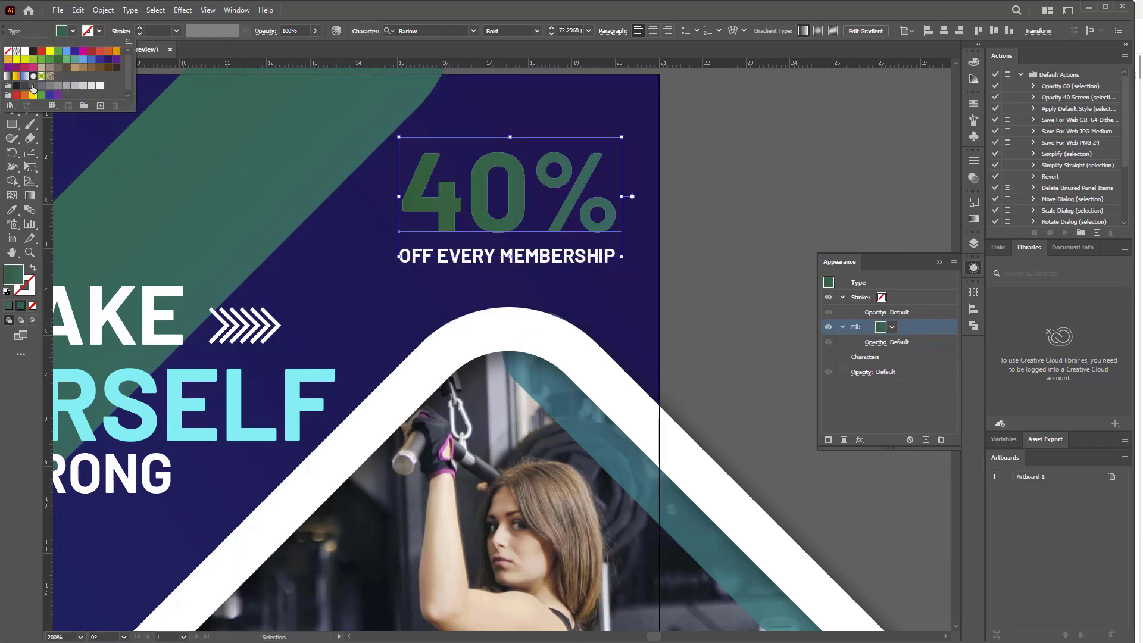
pyautogui.click(17, 109)
pyautogui.moveTo(39, 242)
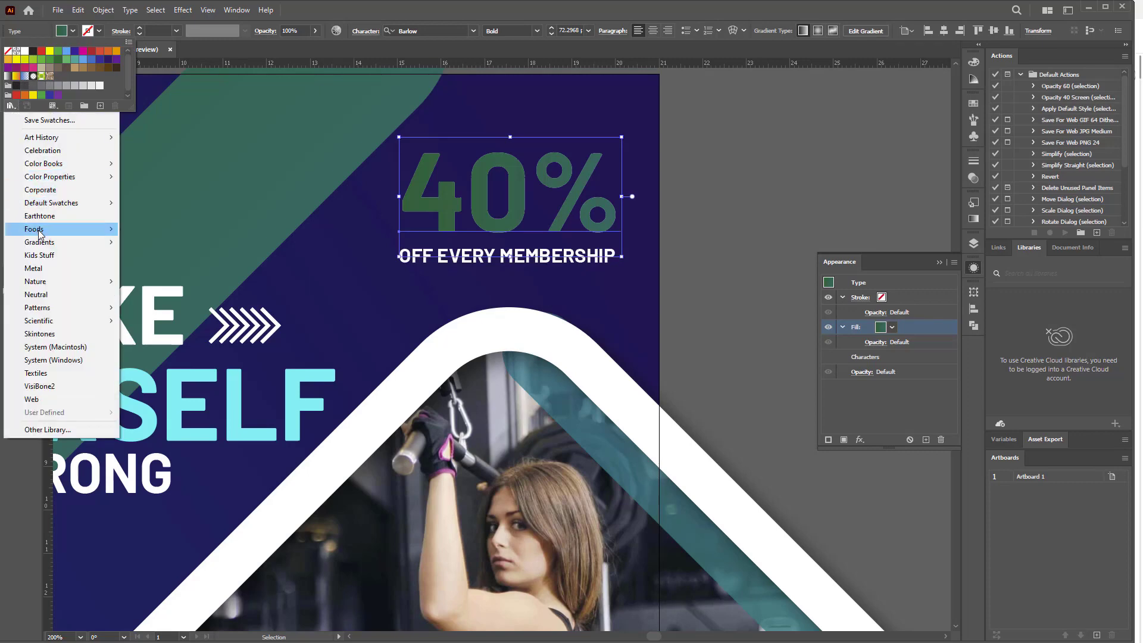
pyautogui.click(147, 242)
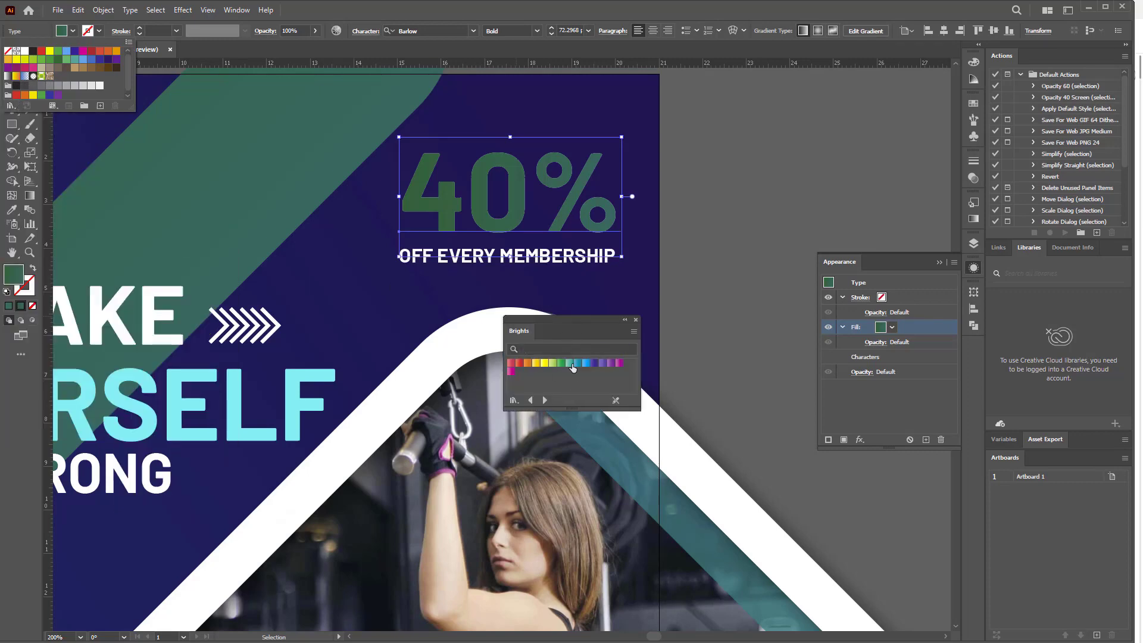
pyautogui.click(570, 368)
pyautogui.click(568, 365)
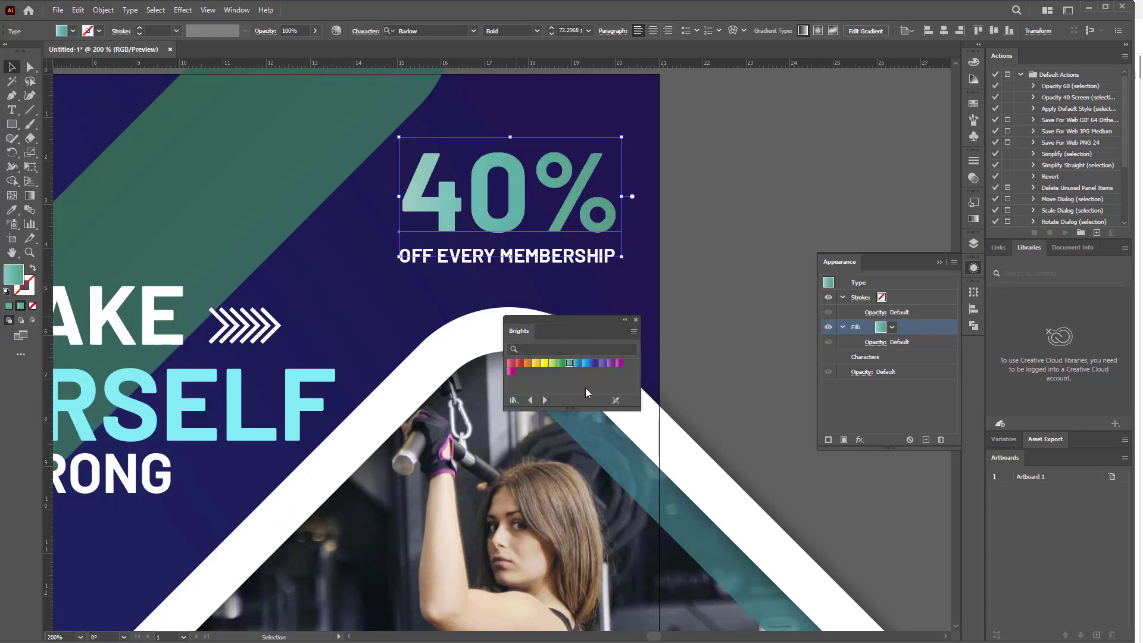
# Close the Brights library and Appearance panel, deselect, and fit the whole poster in view
pyautogui.click(636, 320)
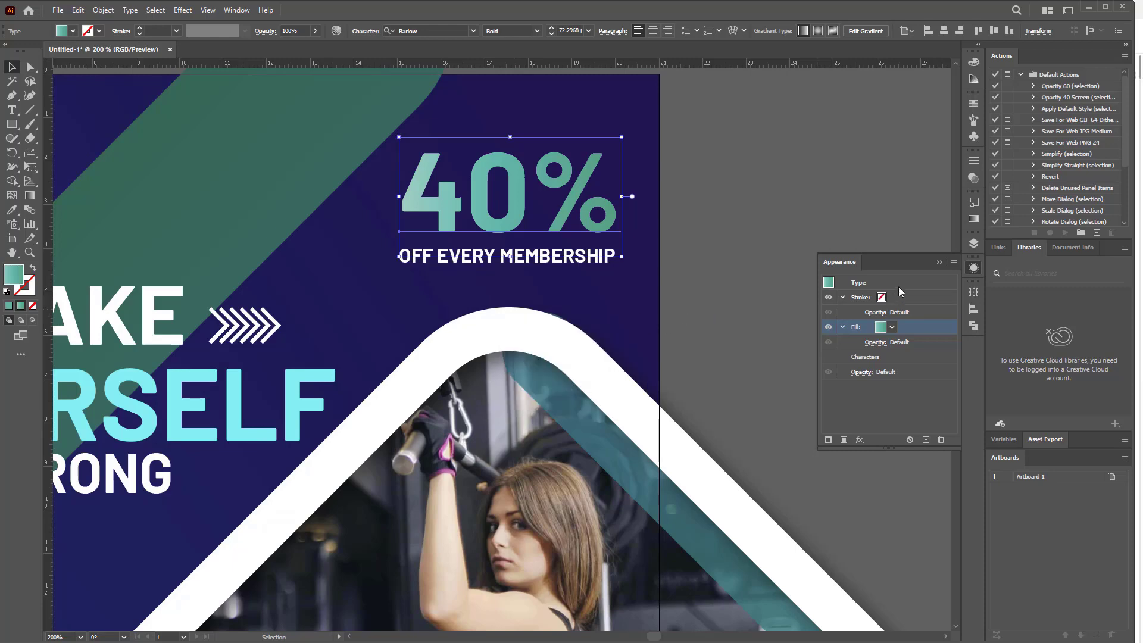
pyautogui.click(939, 264)
pyautogui.click(709, 289)
pyautogui.hotkey('ctrl', '1')
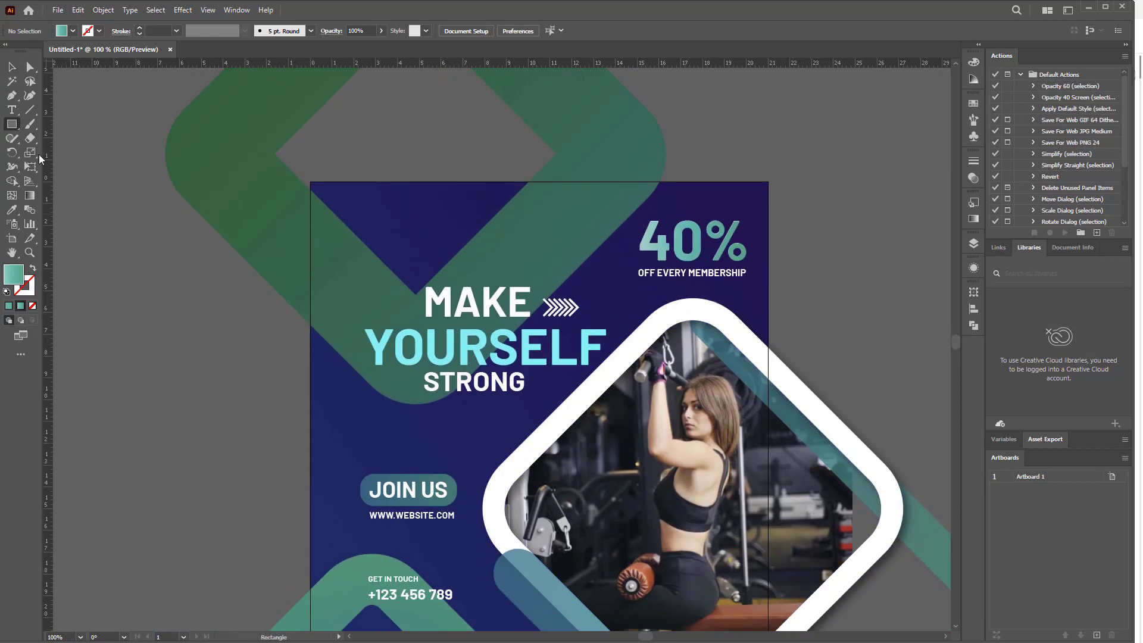
# Draw a hexagon beside the artboard and duplicate it overlapping to the right
pyautogui.moveTo(11, 126); pyautogui.dragTo(59, 168)
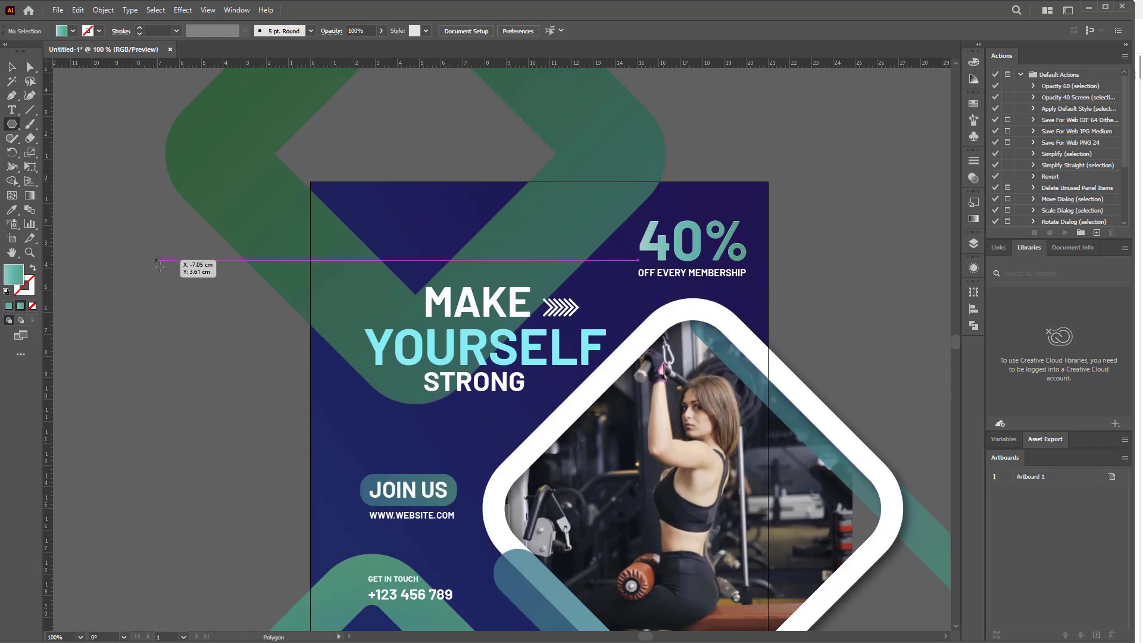
pyautogui.moveTo(156, 260); pyautogui.dragTo(173, 288)
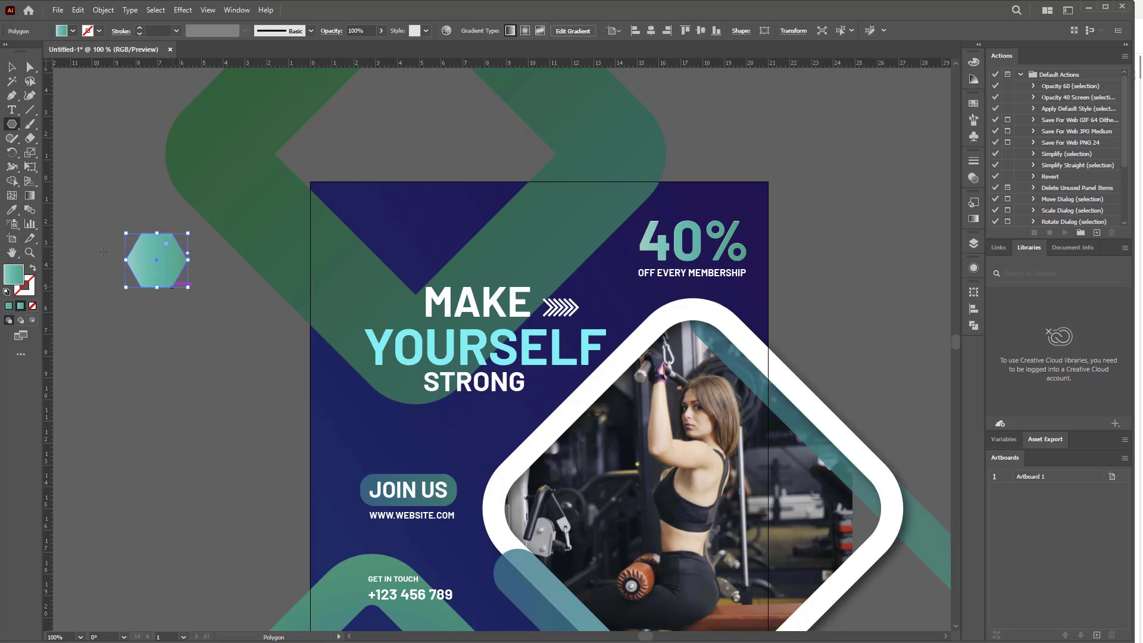
pyautogui.click(16, 70)
pyautogui.moveTo(127, 269); pyautogui.dragTo(186, 266)
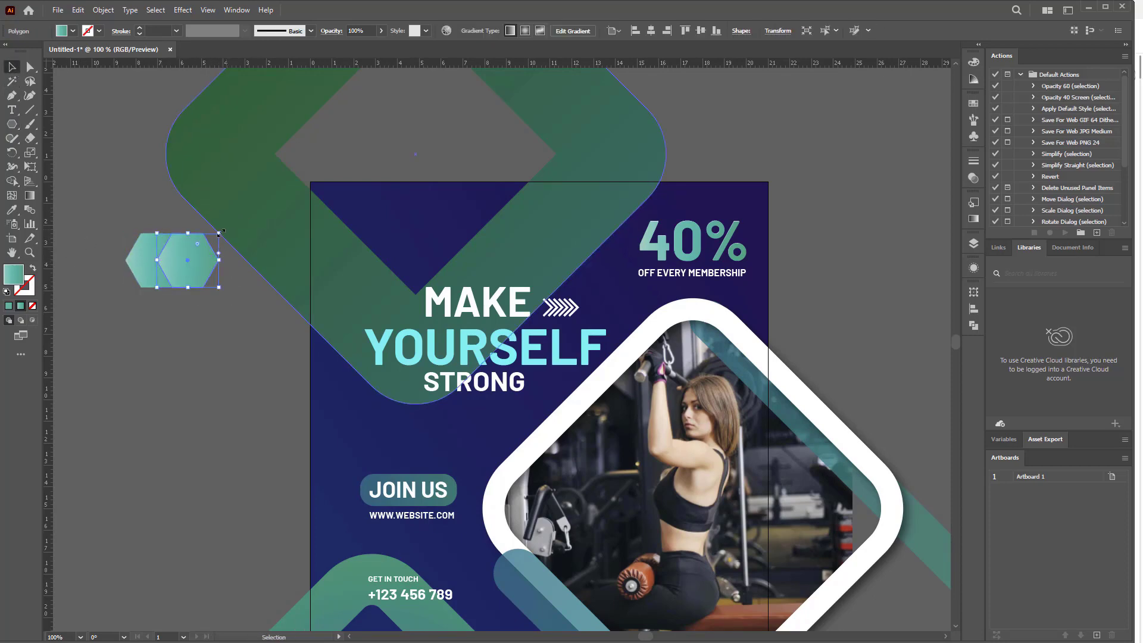
# Reverse the copy's gradient, lower its opacity, and select both hexagons
pyautogui.click(973, 220)
pyautogui.click(835, 261)
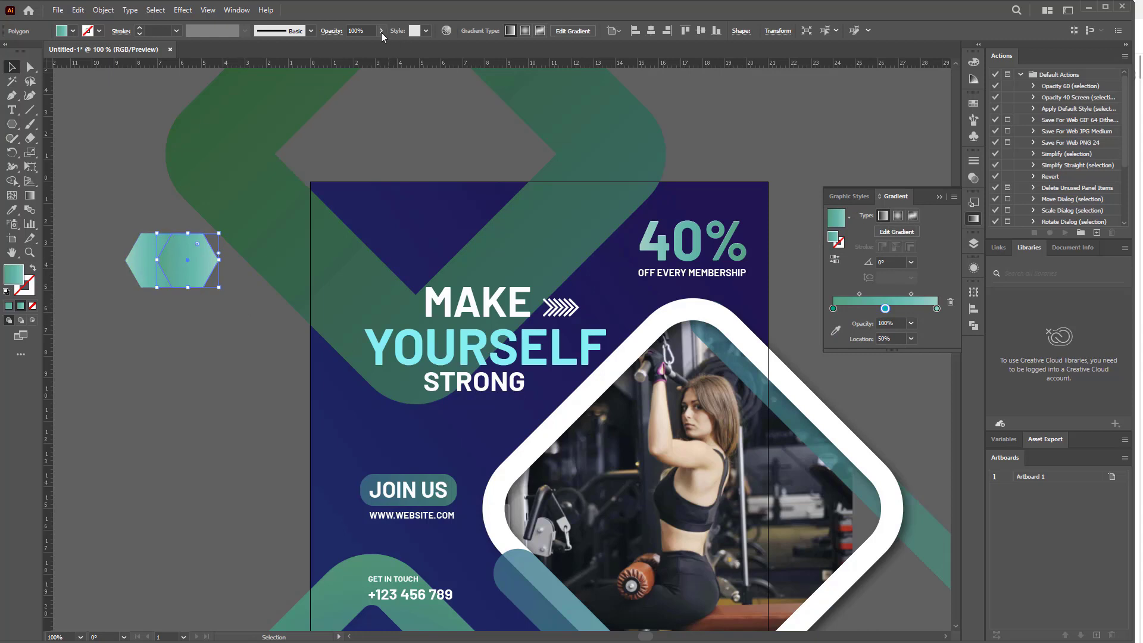
pyautogui.moveTo(379, 46); pyautogui.dragTo(365, 49)
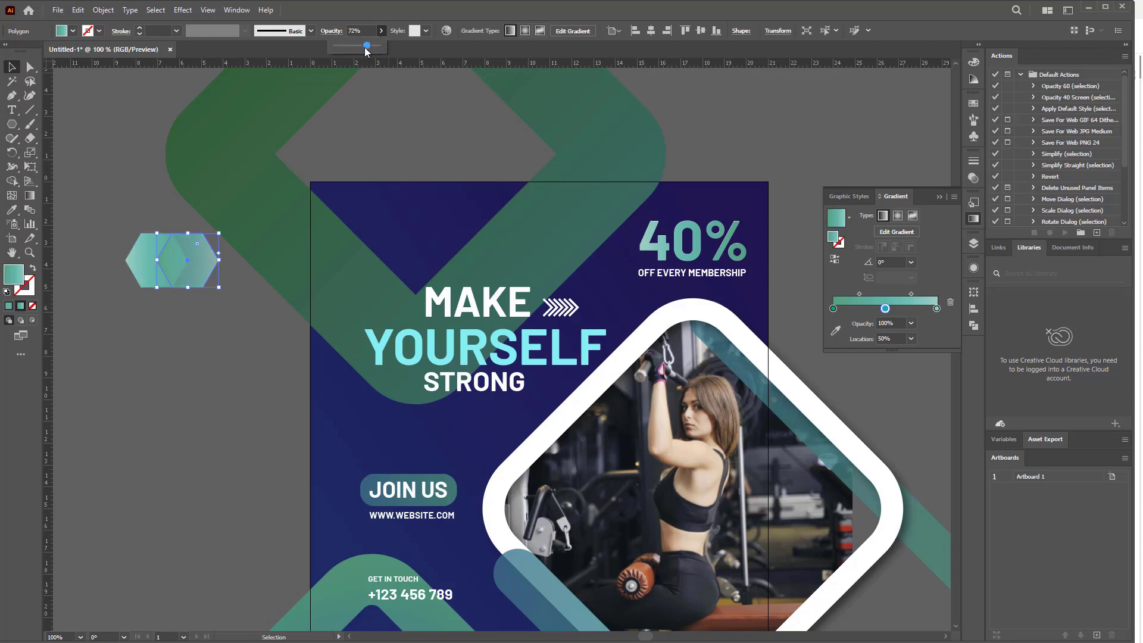
pyautogui.click(181, 385)
pyautogui.moveTo(179, 306)
pyautogui.mouseDown()
pyautogui.moveTo(160, 266)
pyautogui.moveTo(172, 260)
pyautogui.moveTo(416, 212)
pyautogui.moveTo(460, 218)
pyautogui.mouseUp()
pyautogui.scroll(2, 415, 219)
# Copy the OFF EVERY MEMBERSHIP line onto the hexagons and retype it as LOGO HERE
pyautogui.click(113, 411)
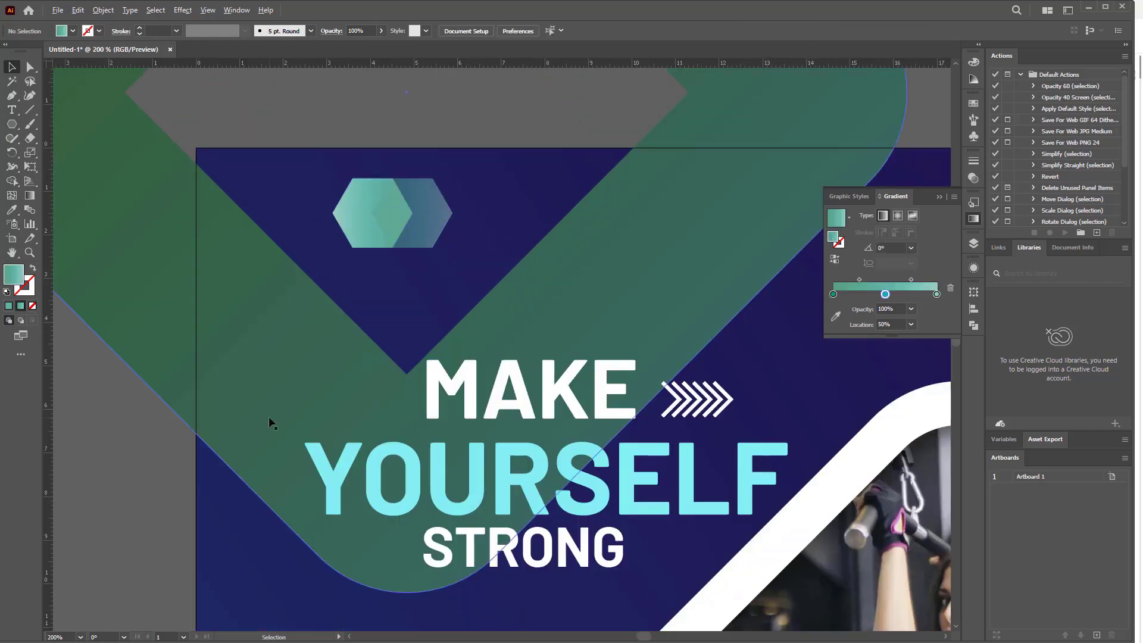
pyautogui.scroll(-1, 269, 416)
pyautogui.moveTo(729, 351); pyautogui.dragTo(386, 253)
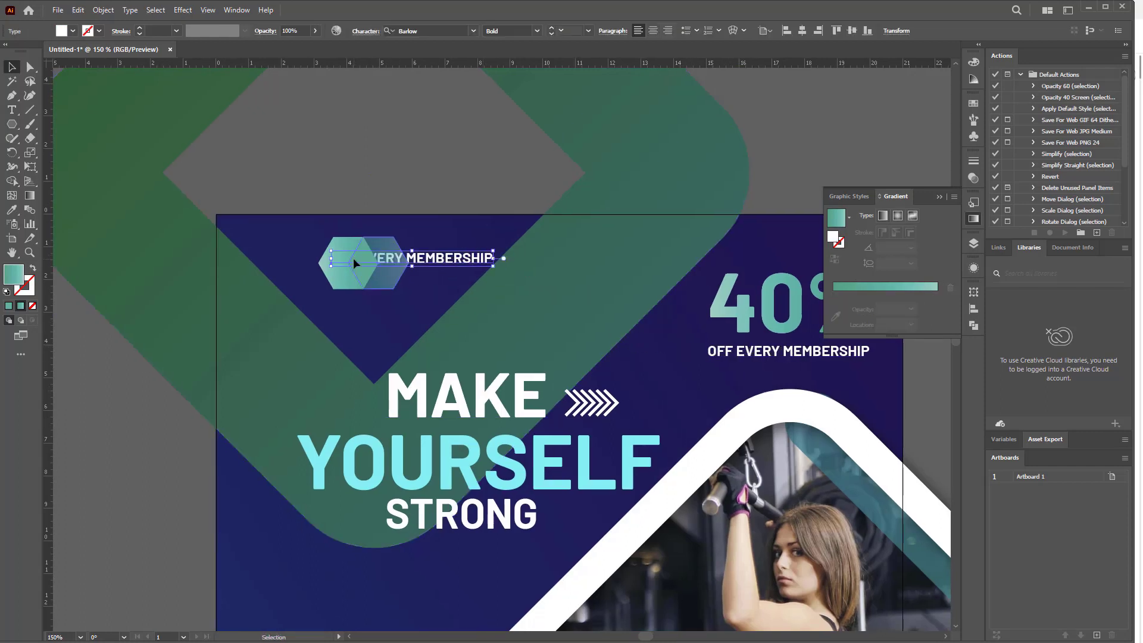
pyautogui.doubleClick(386, 252)
pyautogui.hotkey('ctrl', 'a')
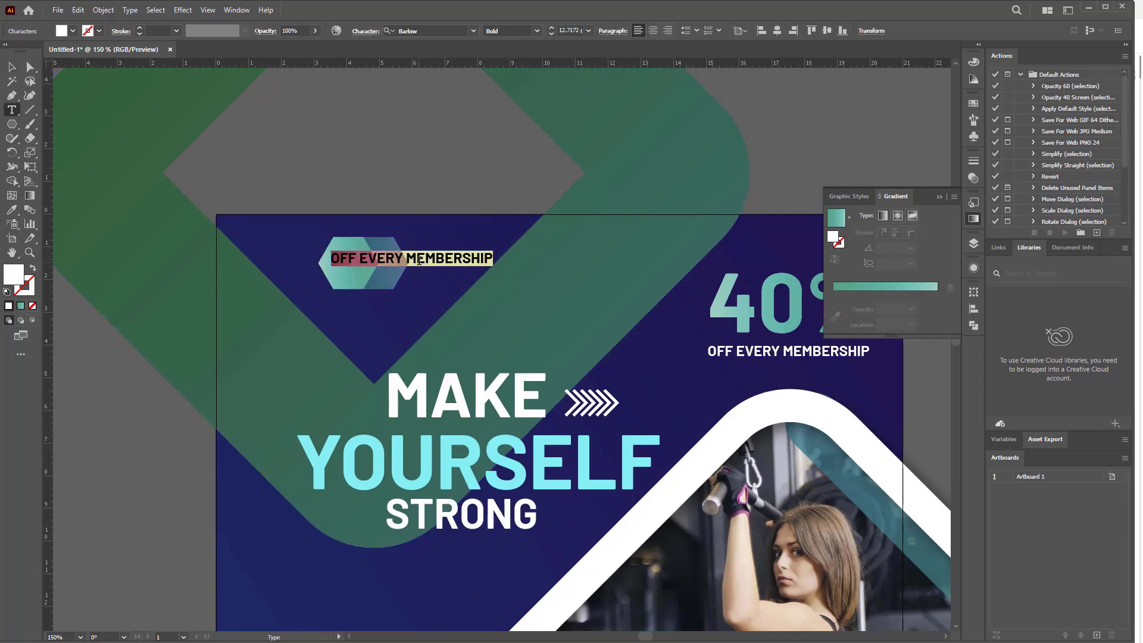
pyautogui.write('LOGO')
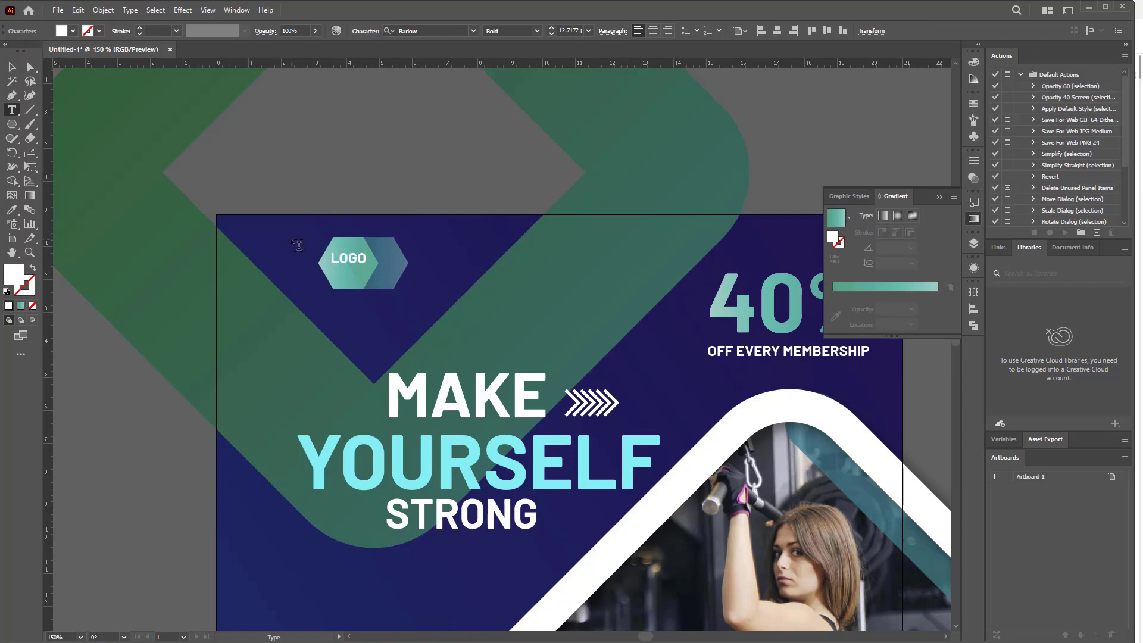
pyautogui.write(' HERE')
pyautogui.press('Escape')
# Move LOGO HERE below the hexagons and group them into one logo
pyautogui.scroll(1, 444, 298)
pyautogui.moveTo(364, 253); pyautogui.dragTo(353, 314)
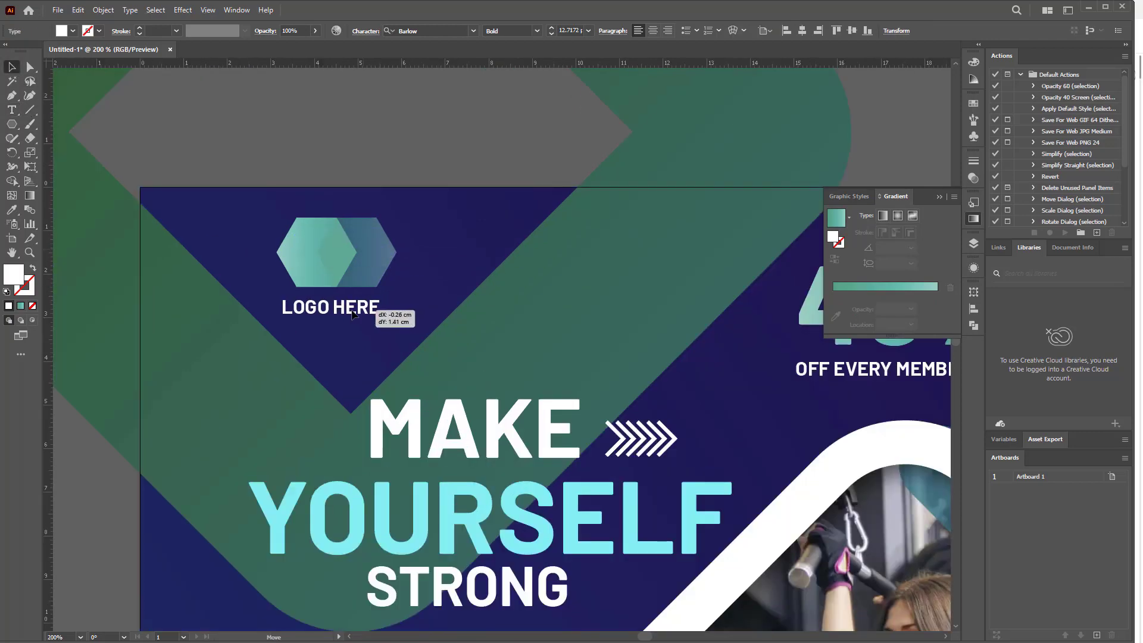
pyautogui.keyDown('shift'); pyautogui.click(299, 255); pyautogui.keyUp('shift')
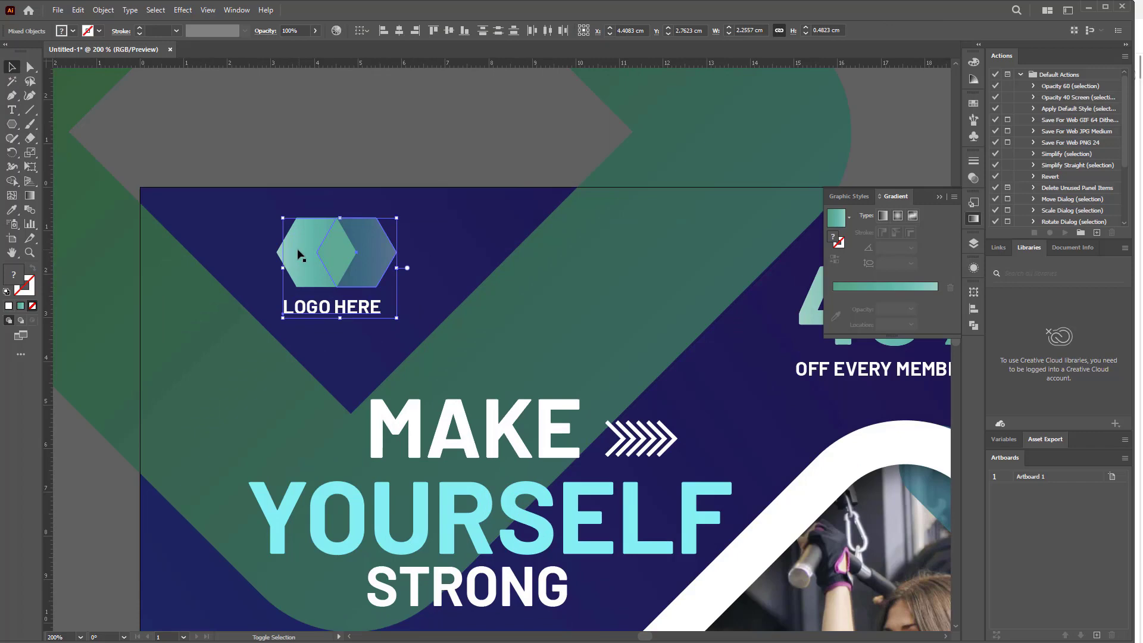
pyautogui.click(103, 10)
pyautogui.click(116, 81)
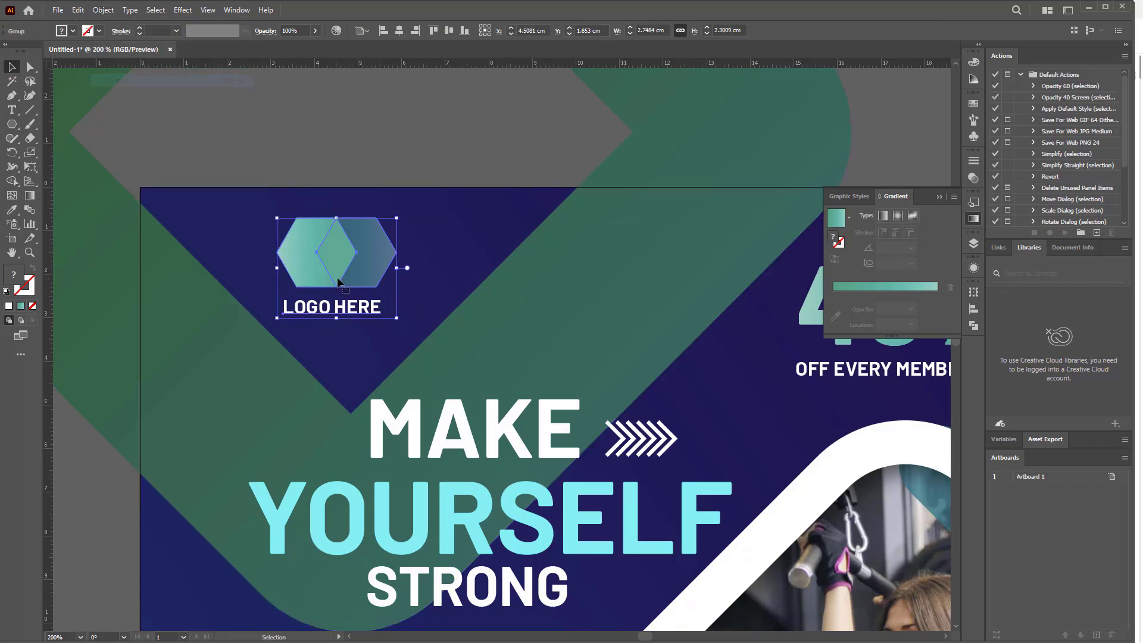
pyautogui.moveTo(334, 250); pyautogui.dragTo(352, 250)
pyautogui.hotkey('ctrl', '-')
pyautogui.hotkey('ctrl', '-')
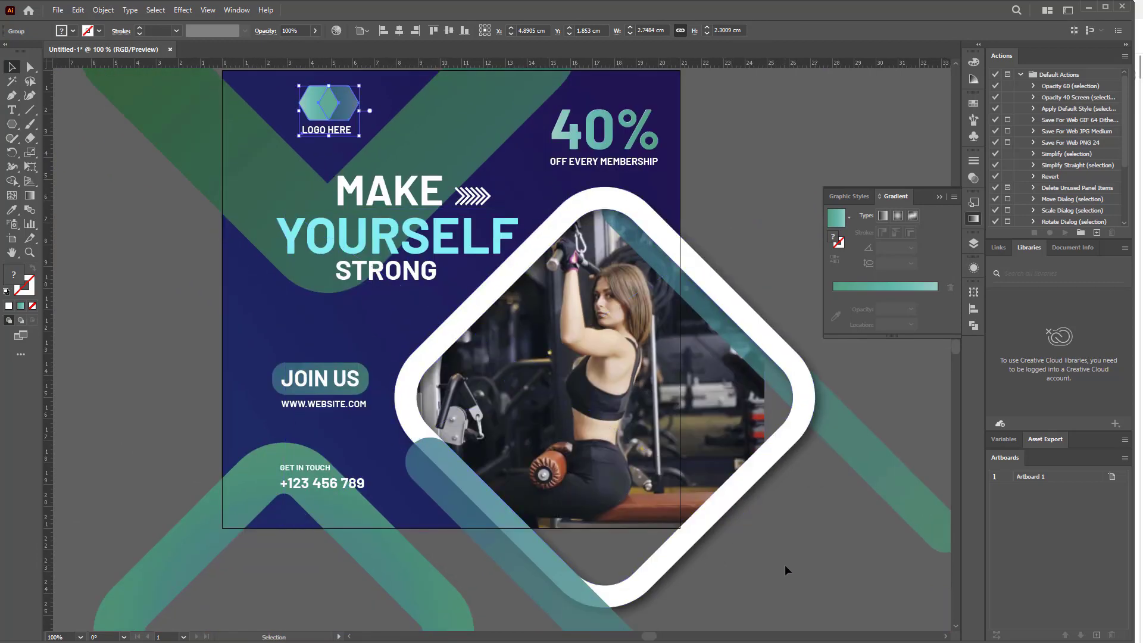
# Delete the two stray small squares near the poster
pyautogui.click(785, 565)
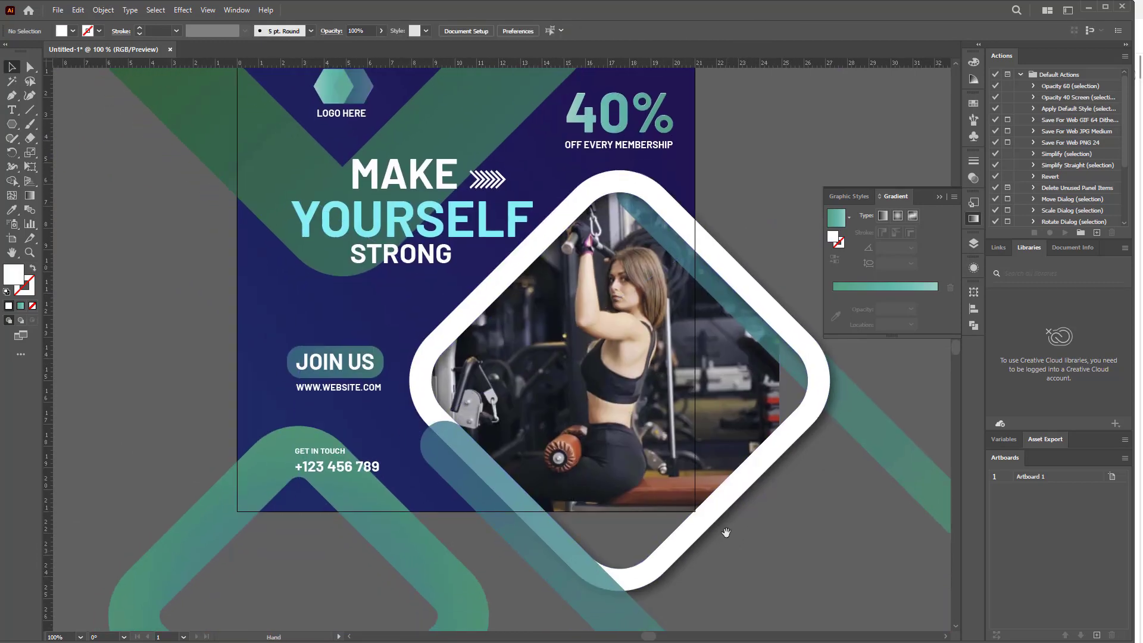
pyautogui.hotkey('ctrl', '-')
pyautogui.hotkey('ctrl', '-')
pyautogui.moveTo(227, 172); pyautogui.dragTo(302, 262)
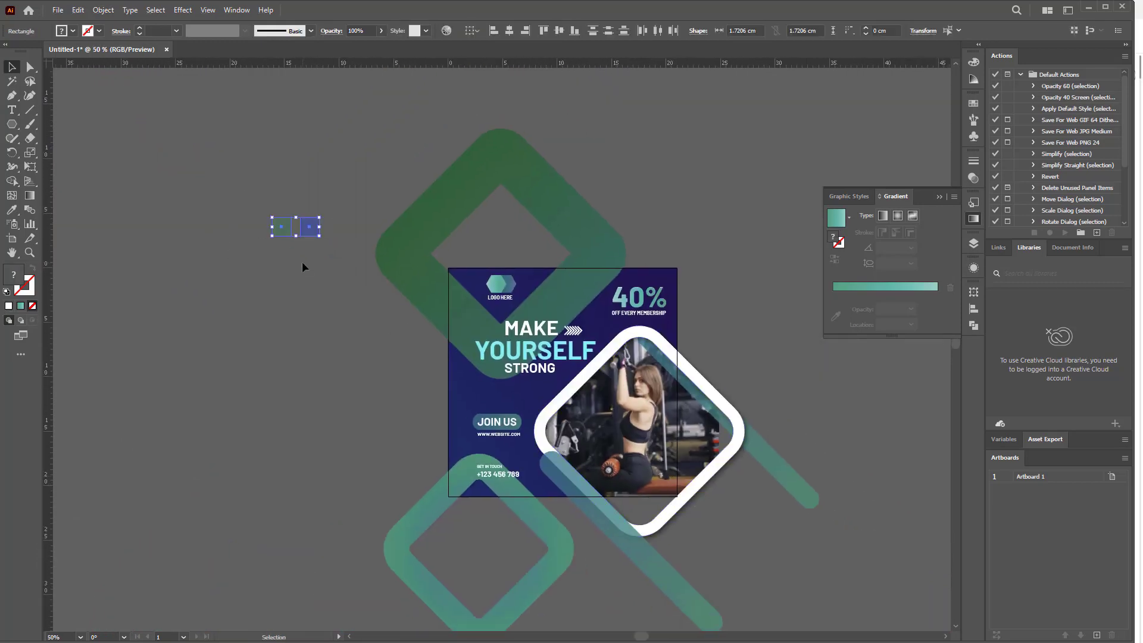
pyautogui.press('Delete')
pyautogui.hotkey('ctrl', '+')
pyautogui.hotkey('ctrl', '-')
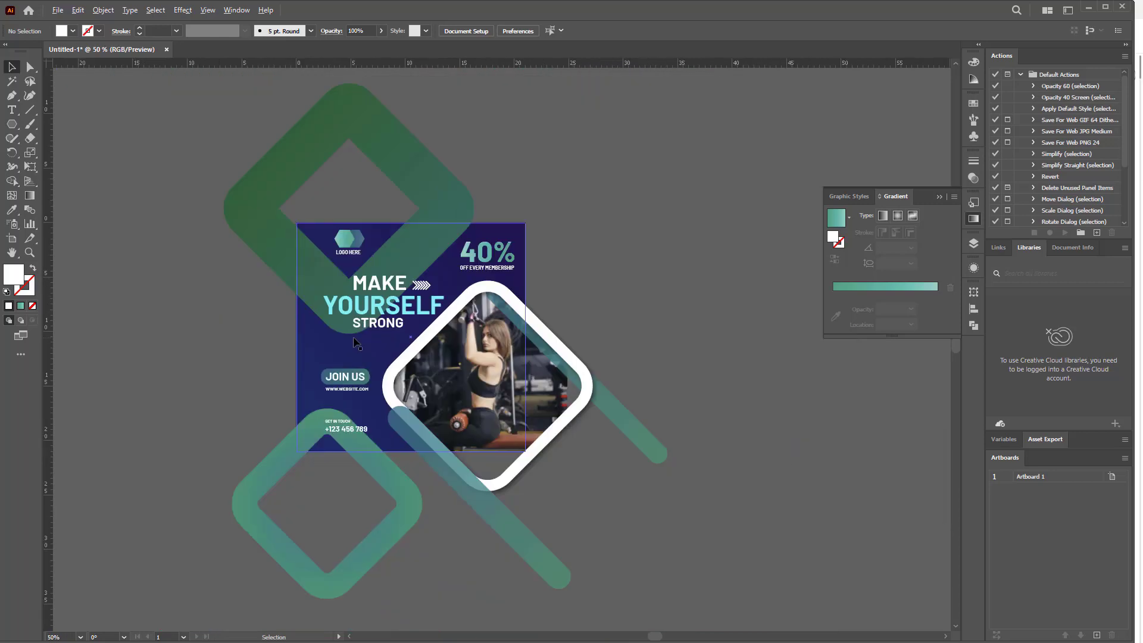
# Select all artwork, apply a command from the Object menu, and fit the artboard in view
pyautogui.moveTo(580, 548); pyautogui.dragTo(248, 119)
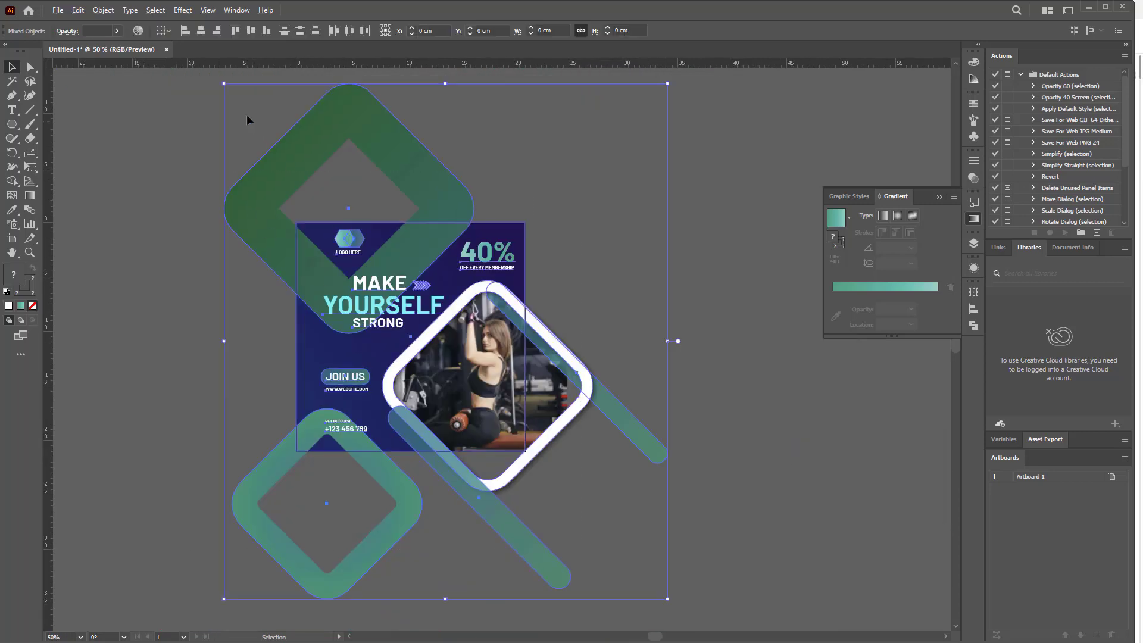
pyautogui.click(103, 10)
pyautogui.click(119, 69)
pyautogui.click(563, 181)
pyautogui.hotkey('ctrl', '0')
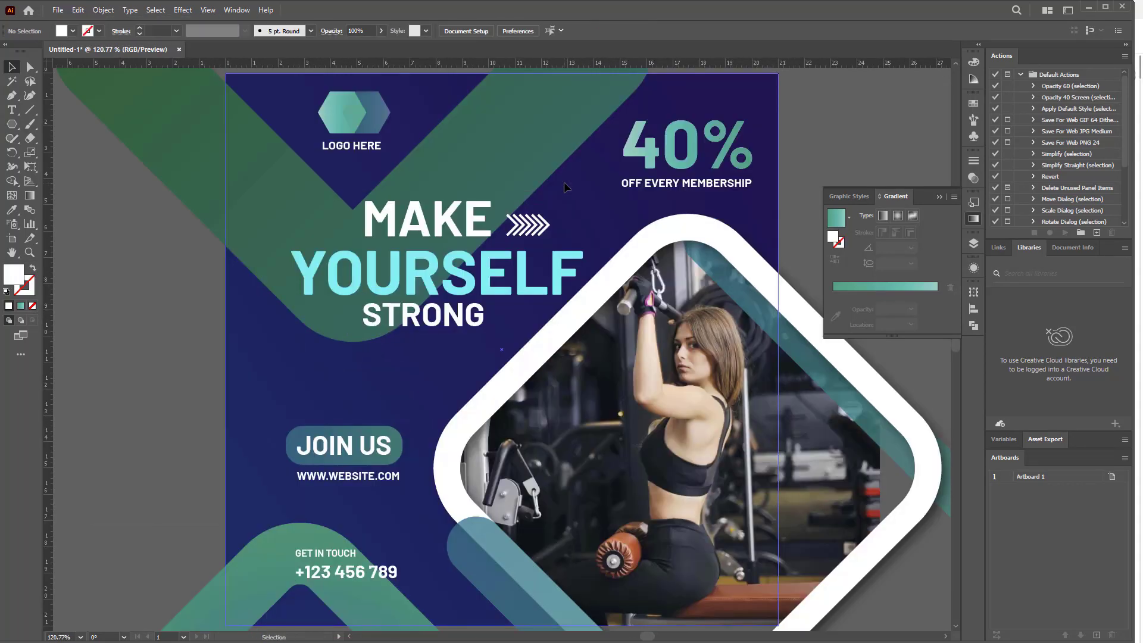
# Create a 21 × 21 cm square and align it to the artboard's top centre
pyautogui.moveTo(12, 124); pyautogui.dragTo(53, 122)
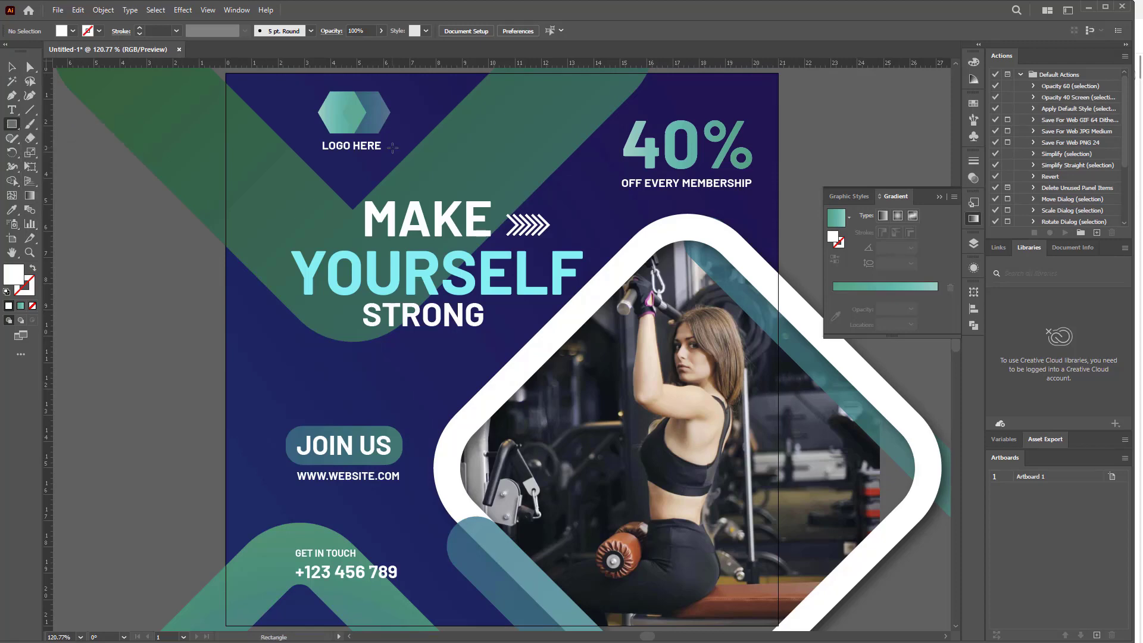
pyautogui.click(397, 219)
pyautogui.press('Tab')
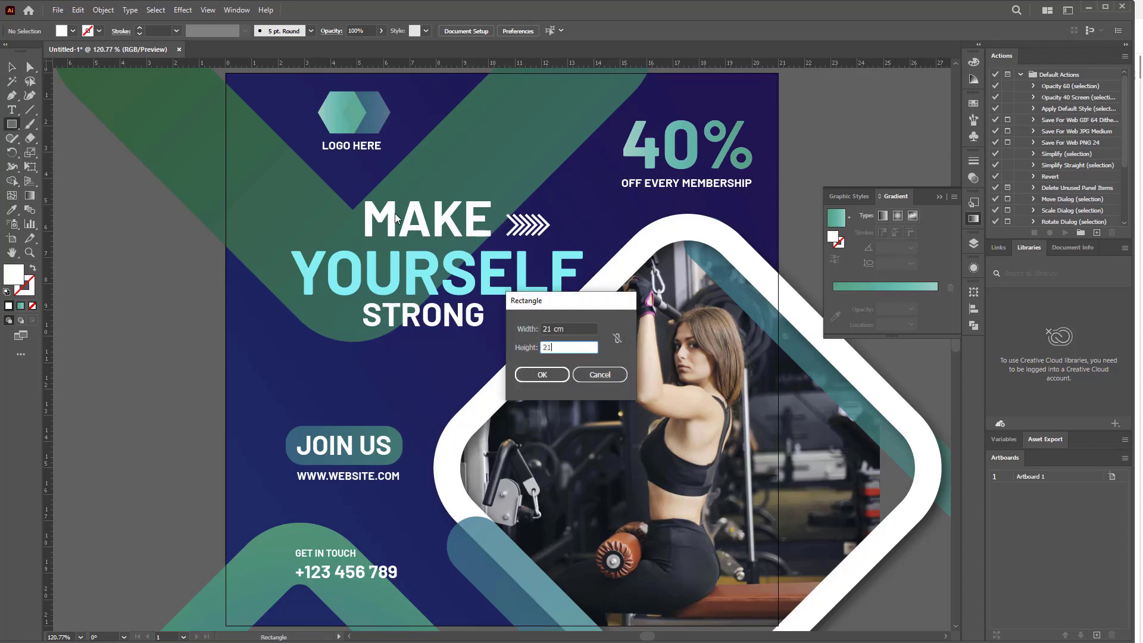
pyautogui.write('21')
pyautogui.press('Return')
pyautogui.press('v')
pyautogui.click(511, 32)
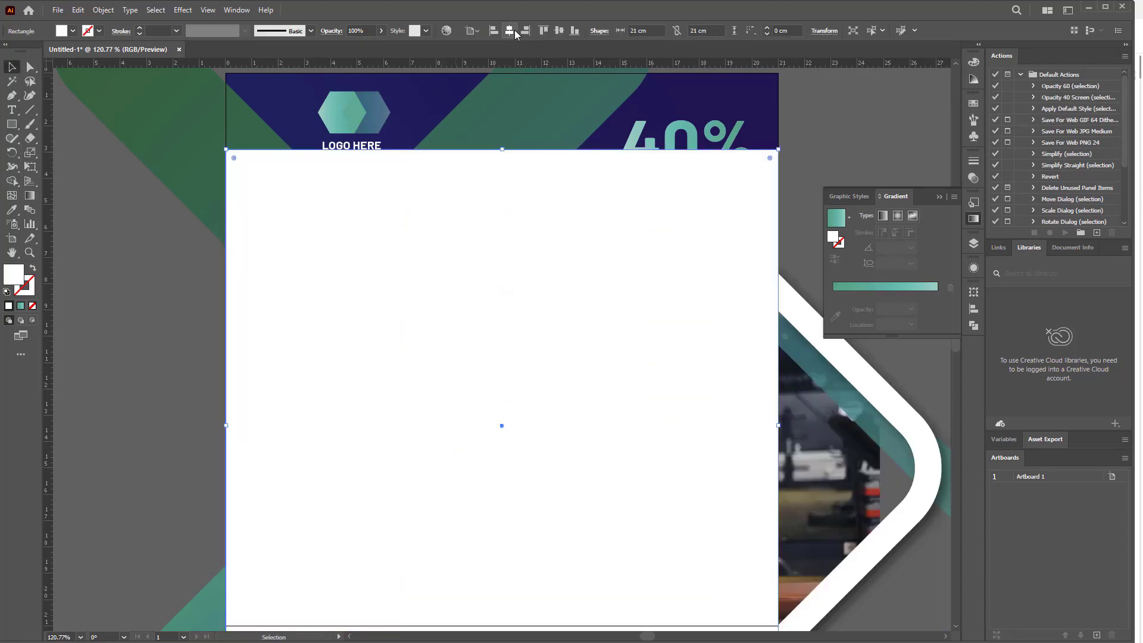
pyautogui.click(543, 32)
# Select all artwork and make a clipping mask from the square
pyautogui.hotkey('ctrl', 'a')
pyautogui.rightClick(490, 220)
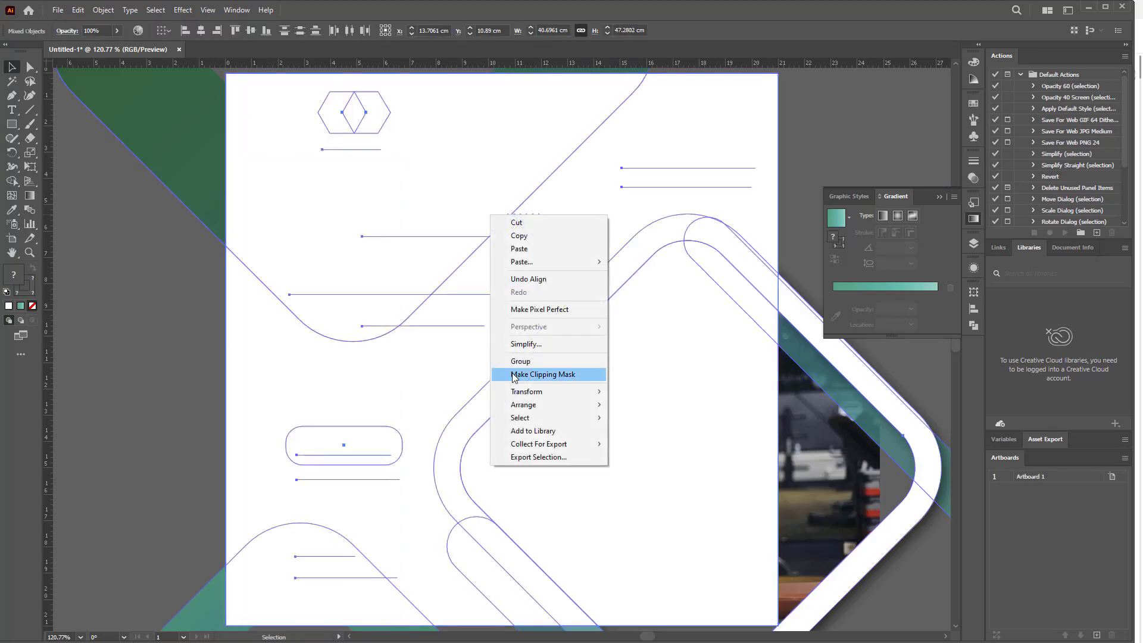
pyautogui.click(523, 374)
pyautogui.click(851, 149)
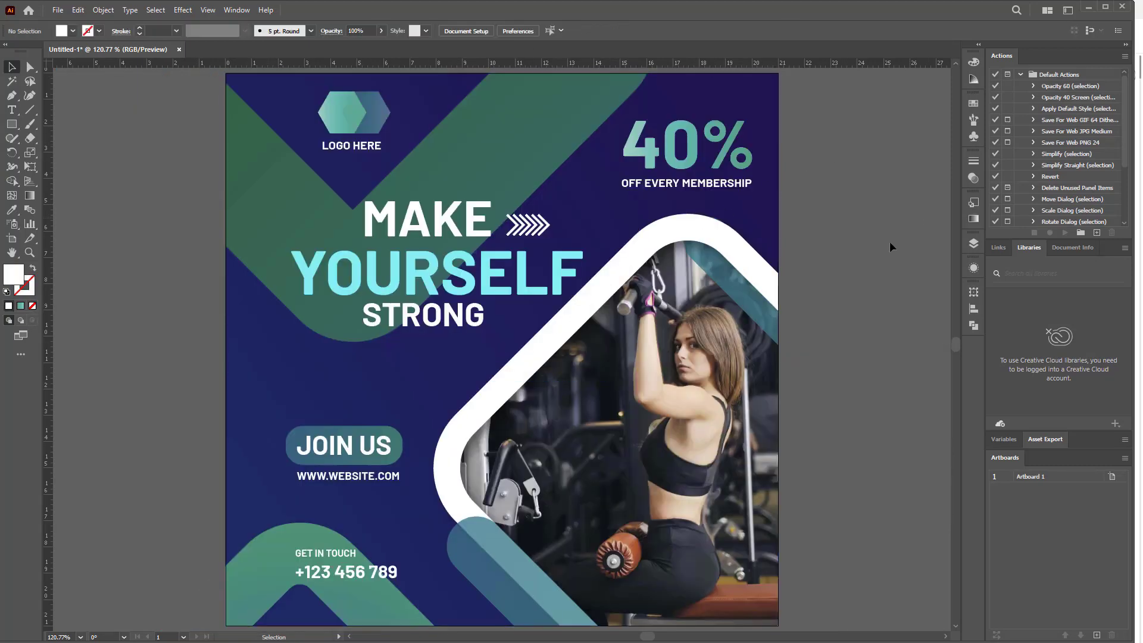
pyautogui.moveTo(781, 316); pyautogui.dragTo(784, 314)
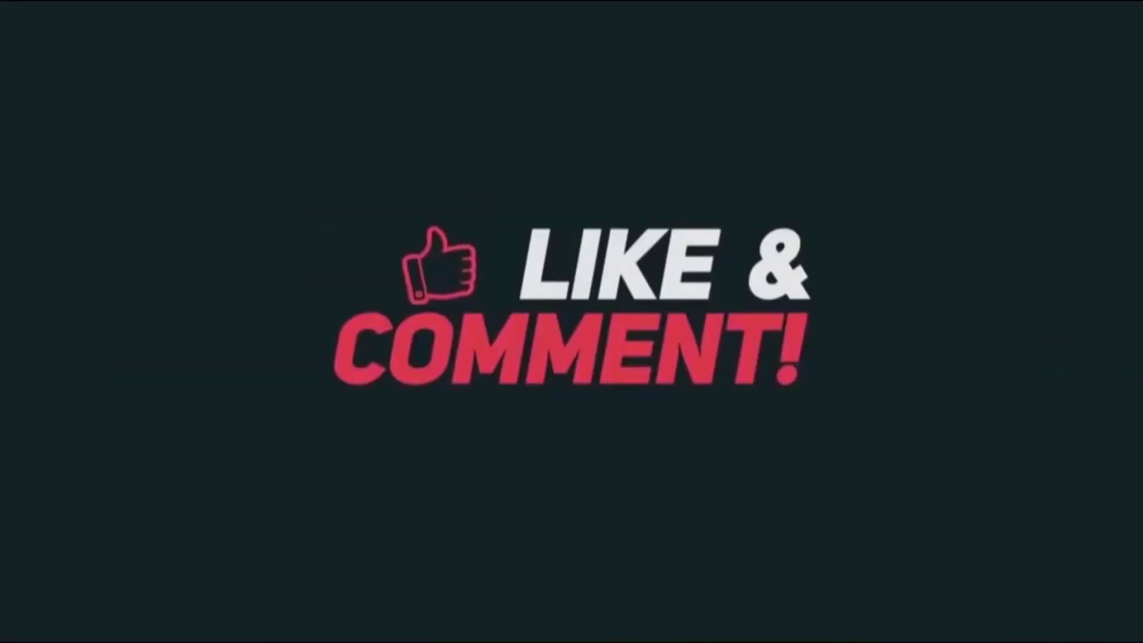